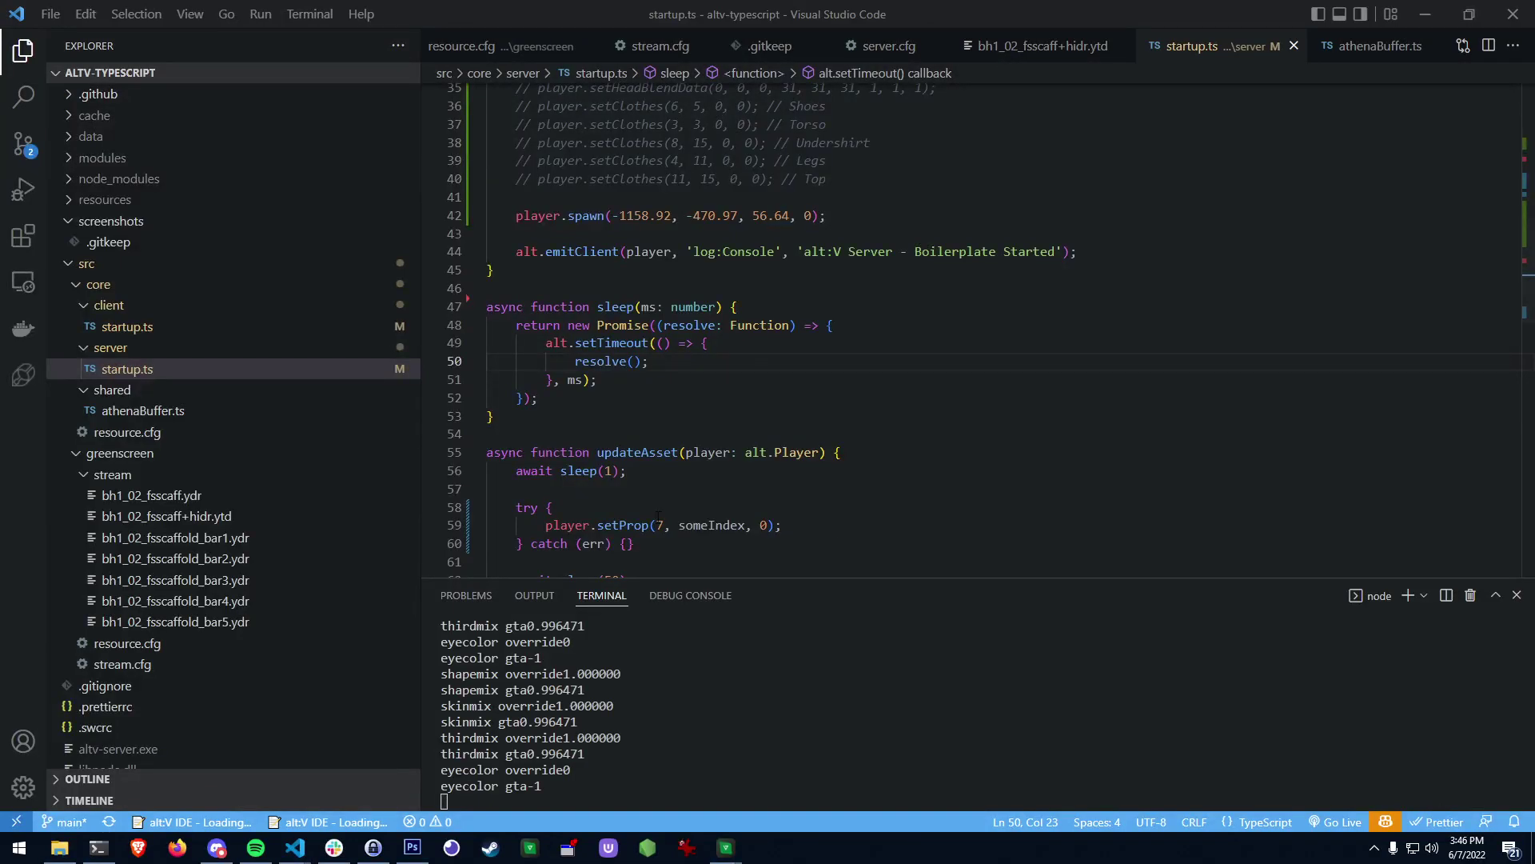
Collapse the stream folder in Explorer and return to the maxIndex and someIndex constants in server startup.ts.
scroll(813, 453, "up", 5)
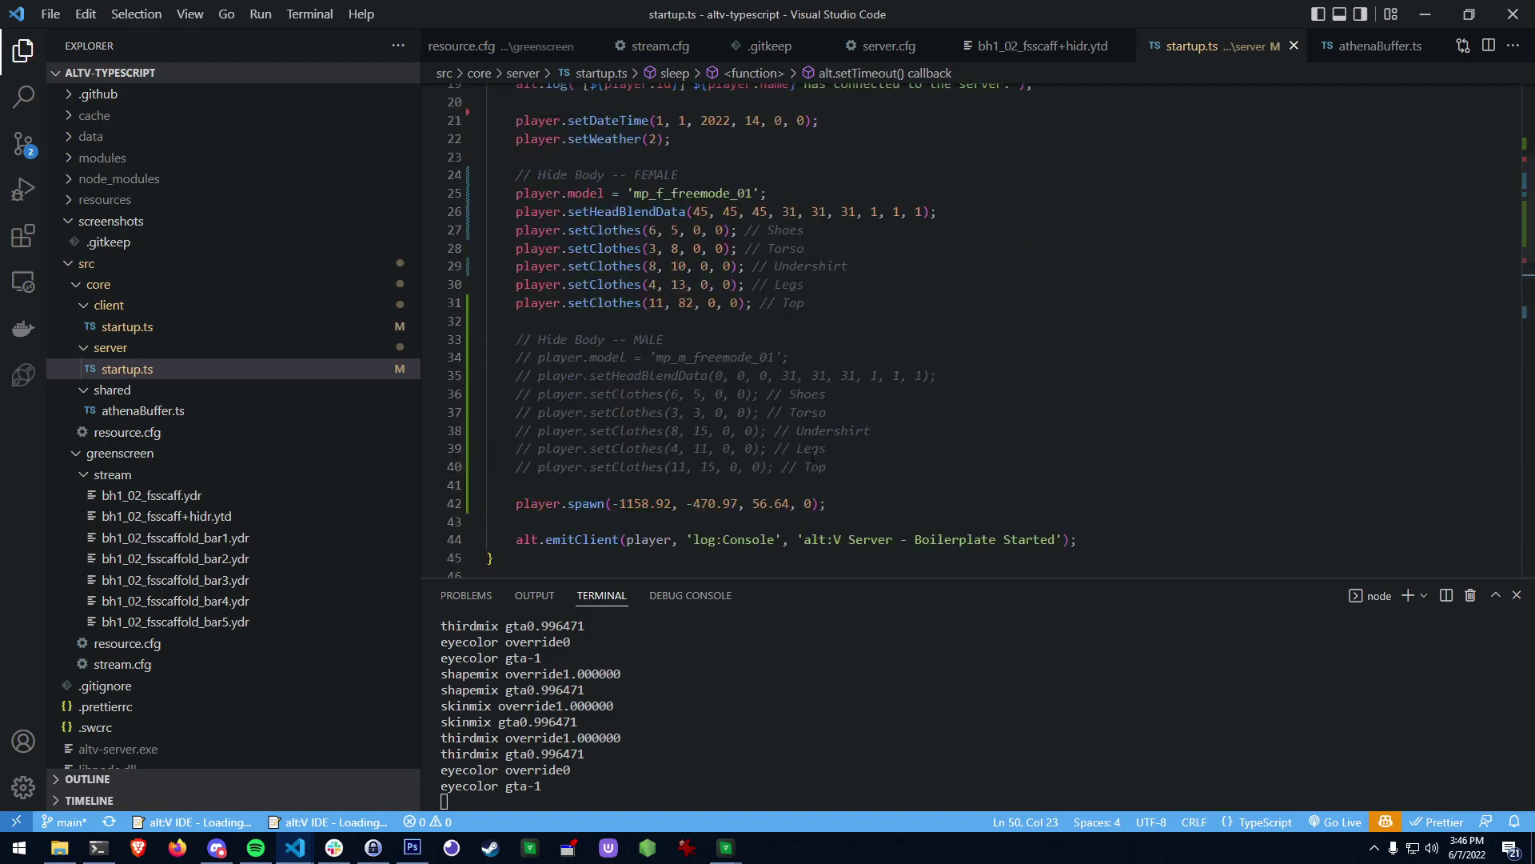
scroll(813, 453, "up", 3)
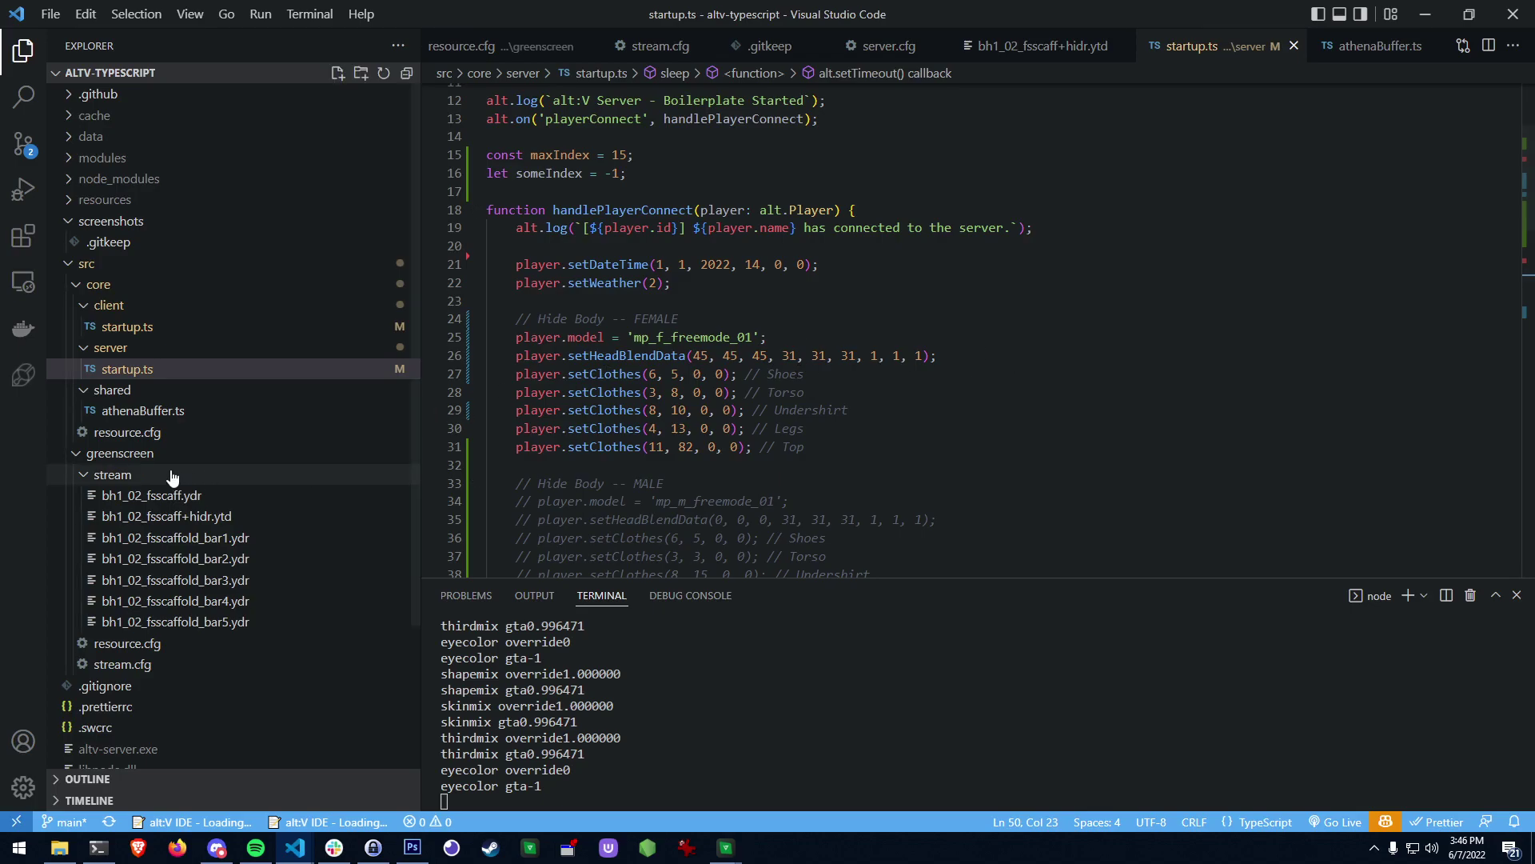
left_click(124, 475)
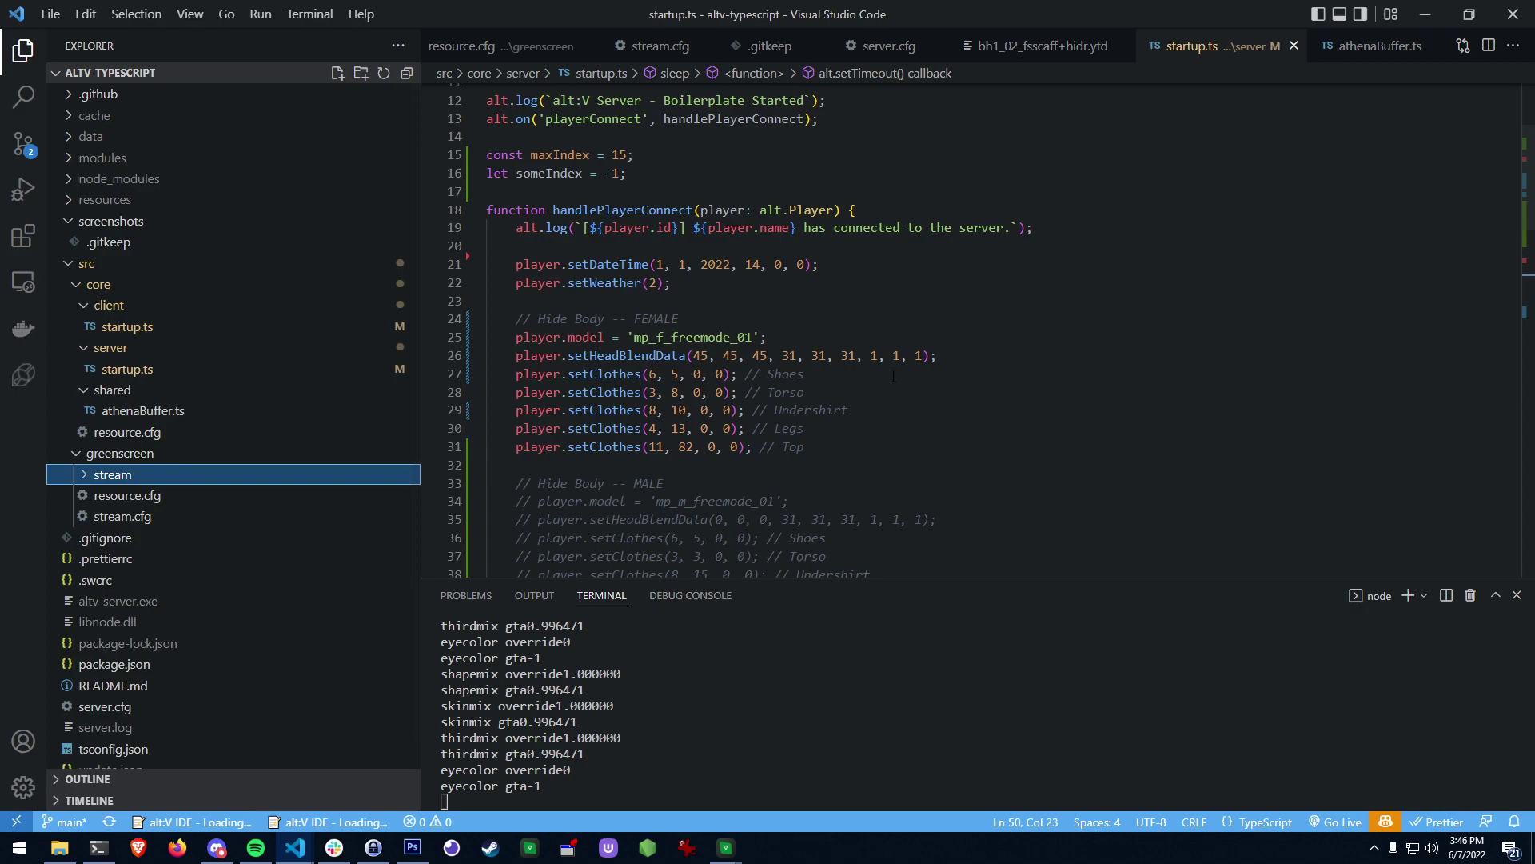
scroll(877, 408, "up", 2)
left_click(489, 233)
Set someIndex's starting value to 0 and maxIndex to 25.
left_click_drag(620, 269, 629, 255)
key("BackSpace")
key("BackSpace")
type("0")
key("ctrl+s")
type("50")
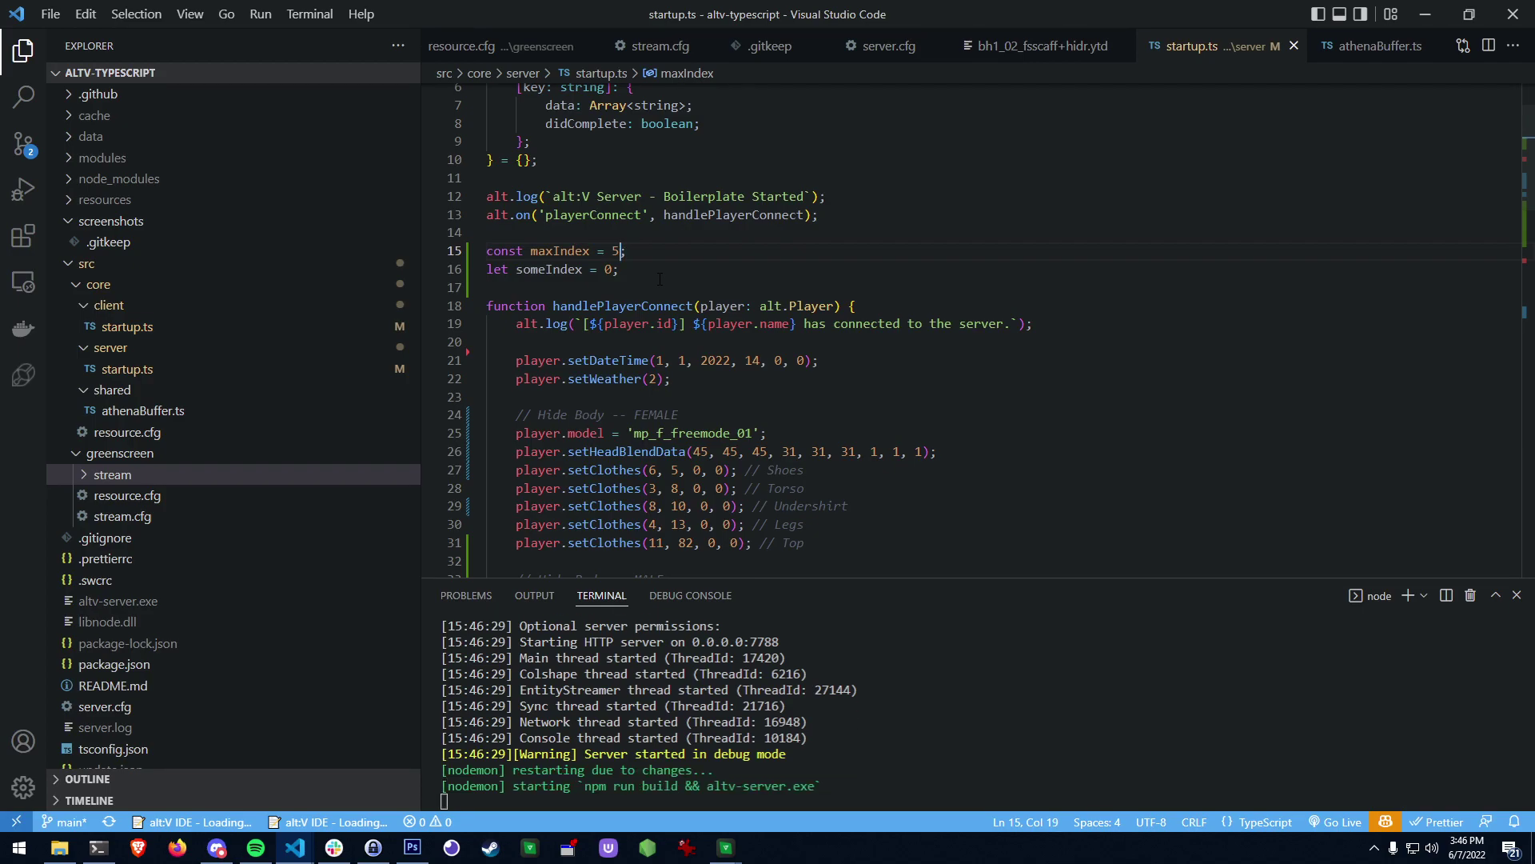
key("BackSpace")
key("BackSpace")
type("25")
key("Down")
Comment out the female Top setClothes line so the server restarts.
left_click(872, 378)
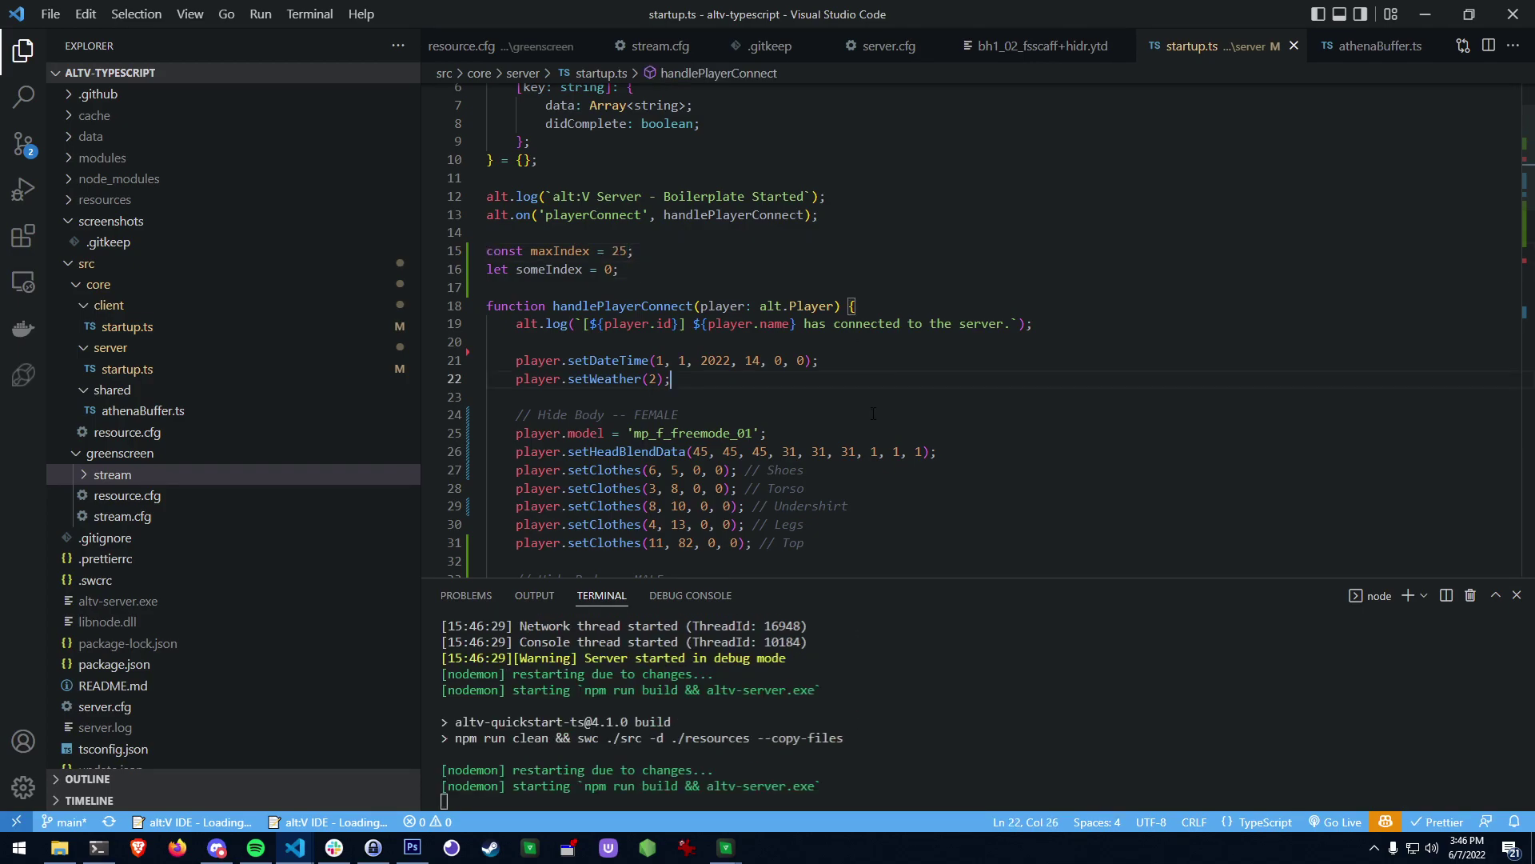
scroll(877, 407, "down", 3)
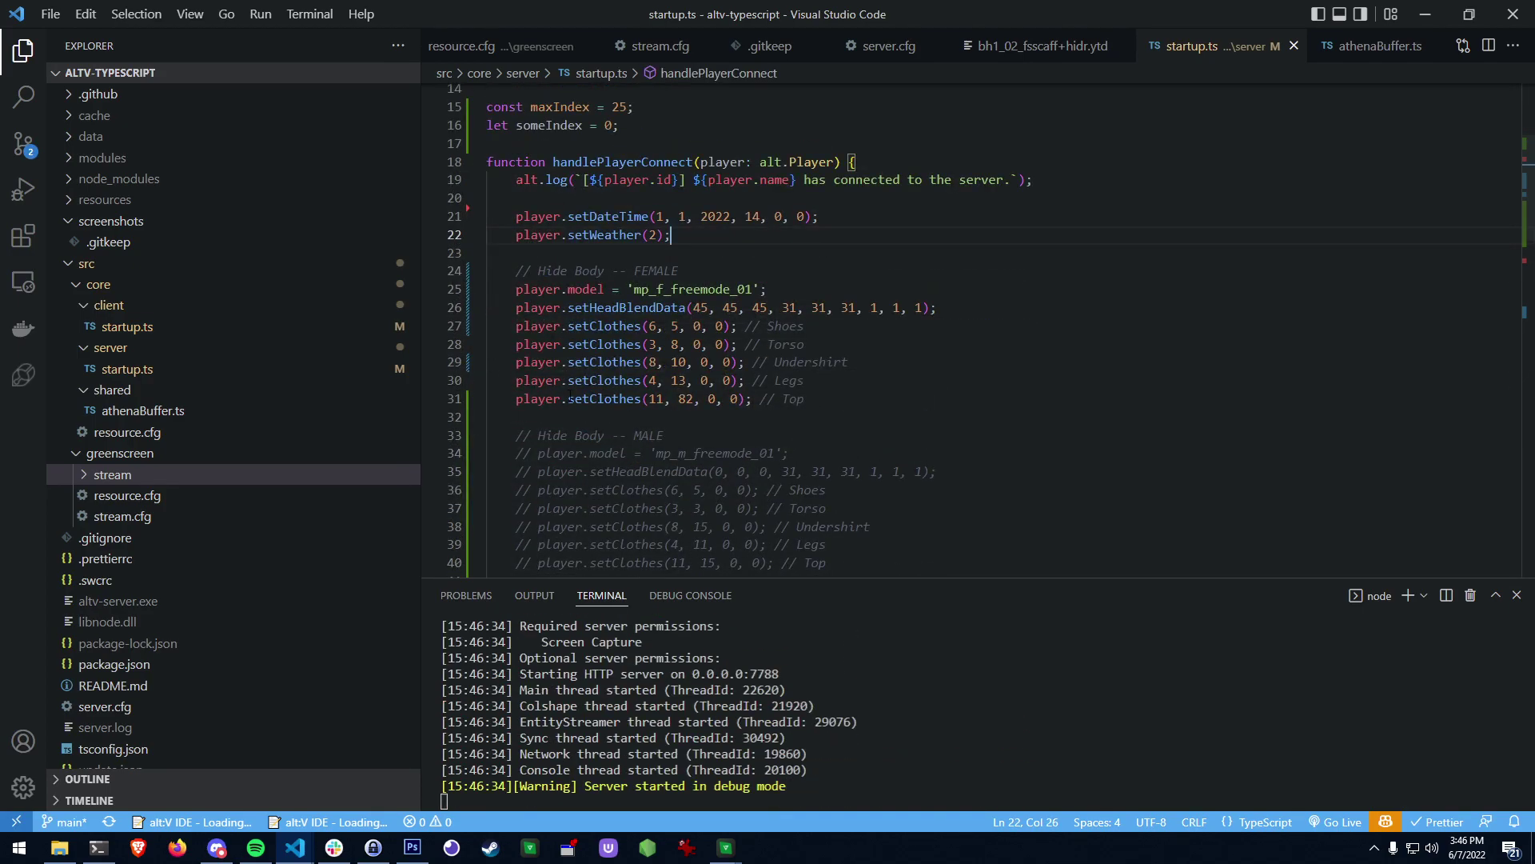
left_click_drag(508, 290, 768, 290)
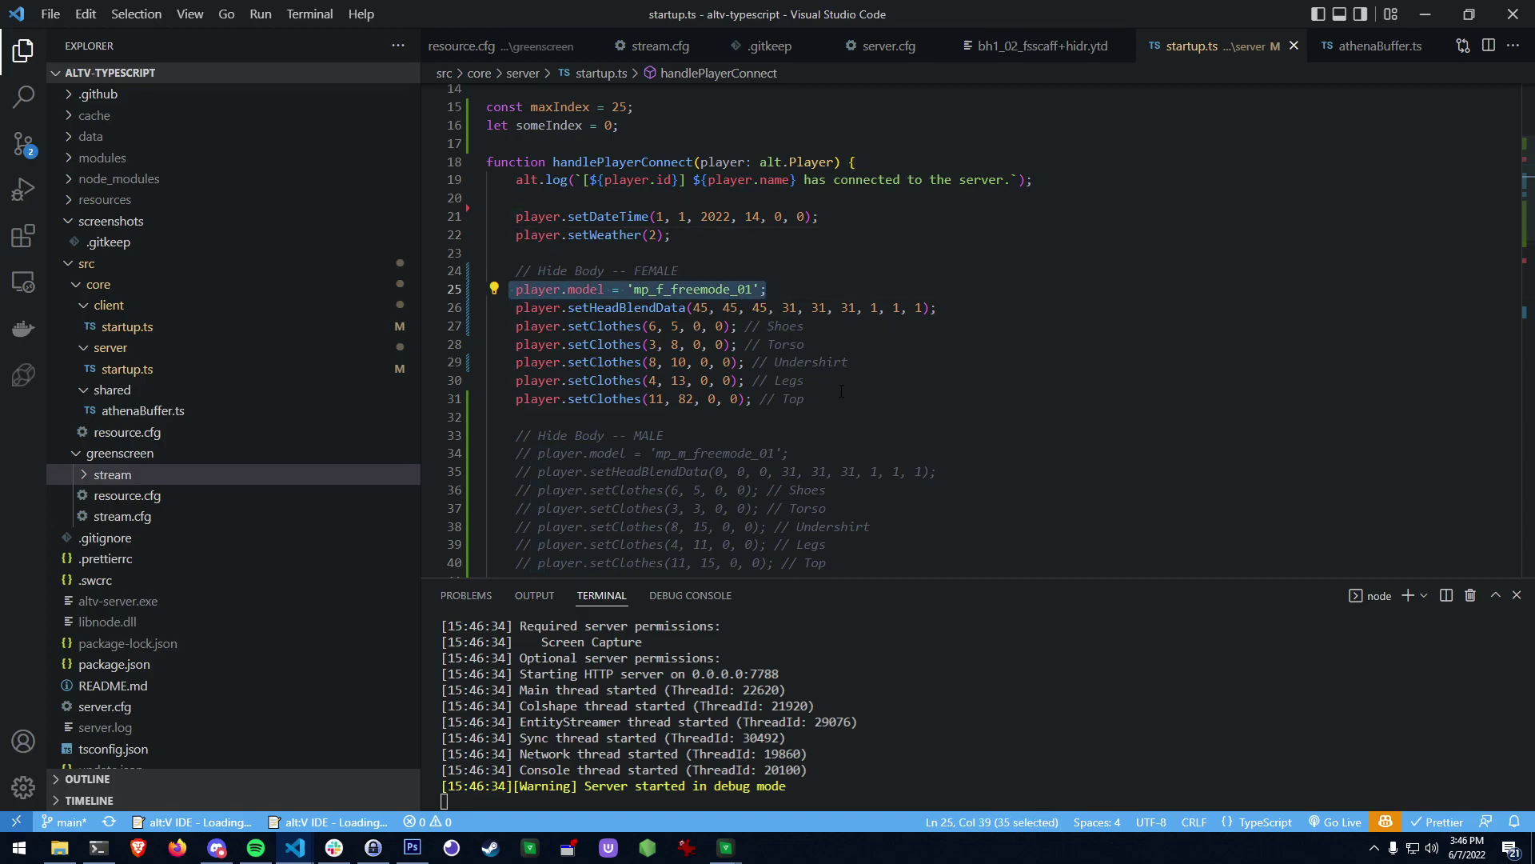
left_click_drag(486, 307, 804, 398)
left_click(849, 362)
left_click(854, 400)
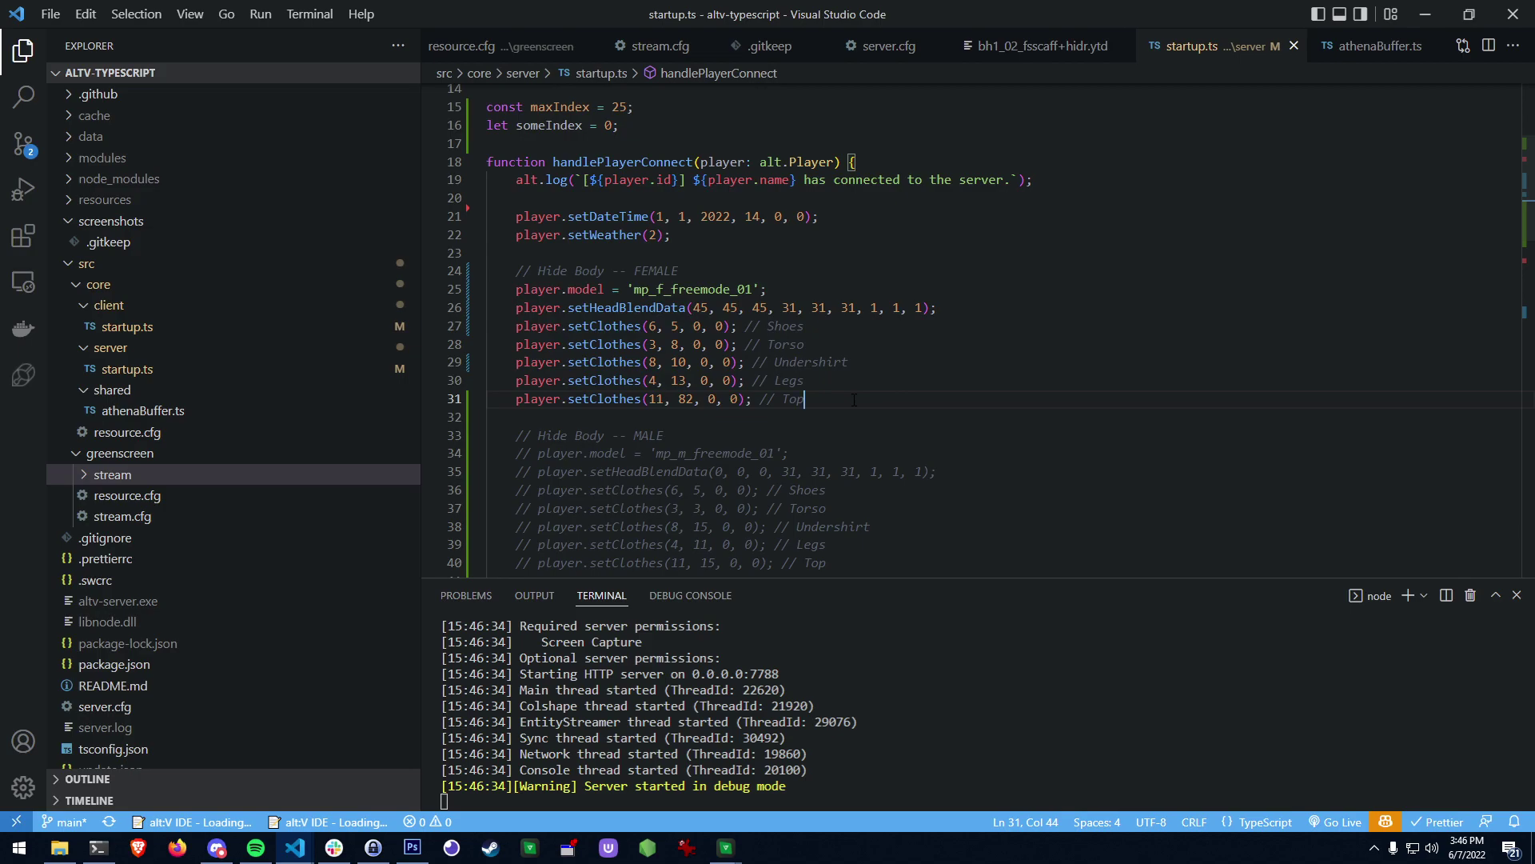
key("ctrl+slash")
key("Up")
scroll(868, 399, "down", 3)
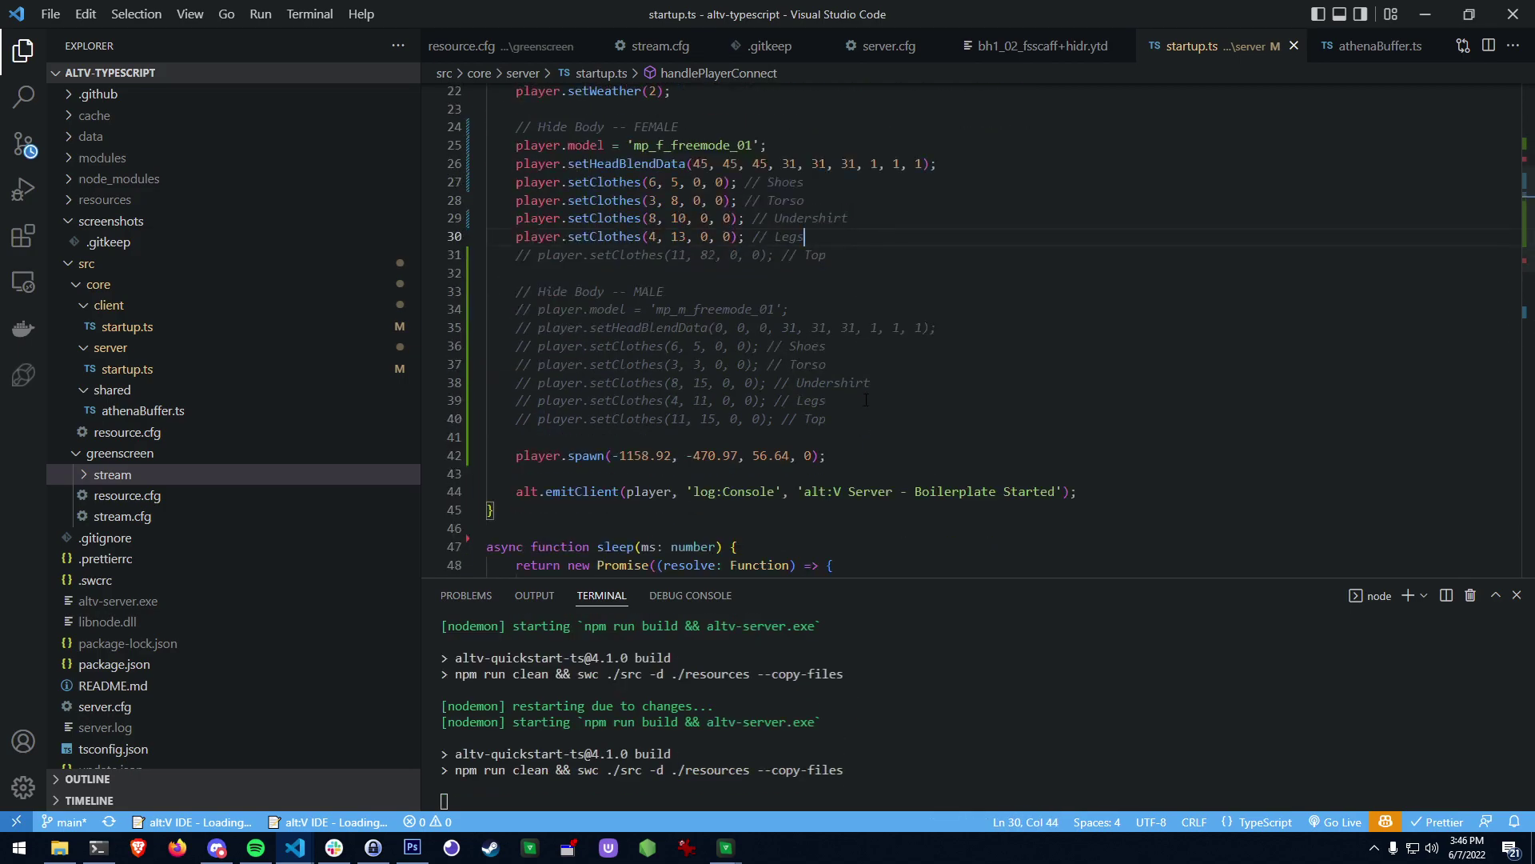
Stop the running server in the terminal with Ctrl+C.
left_click(954, 666)
key("ctrl+c")
key("ctrl+c")
key("ctrl+c")
scroll(686, 320, "down", 2)
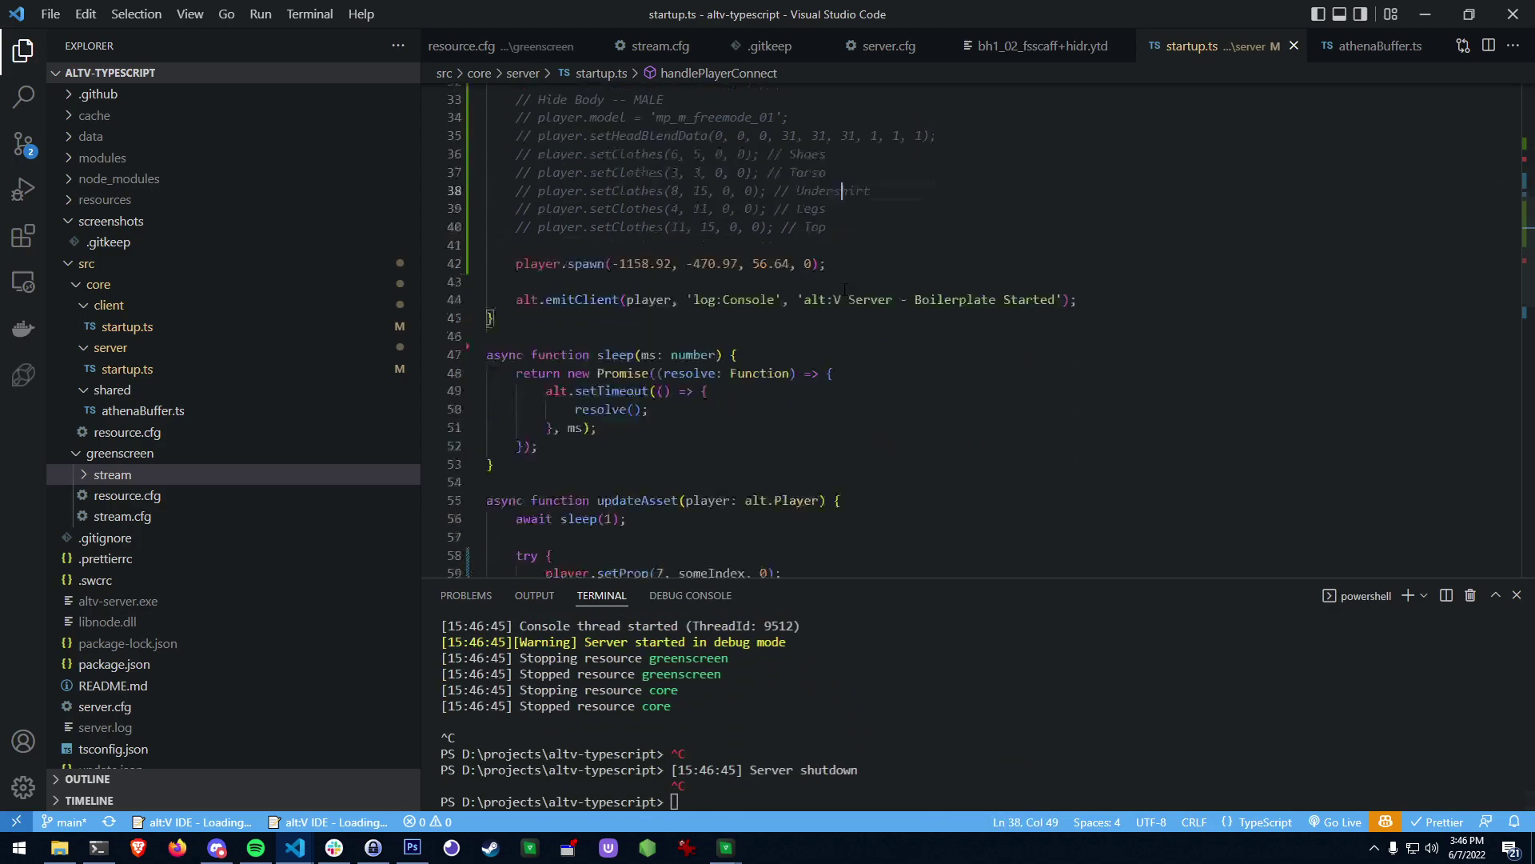
scroll(742, 324, "down", 6)
Comment out setProp in updateAsset and add player.setClothes(11, someIndex, 0, 0); above it.
left_click(624, 381)
left_click(694, 368)
key("Down")
key("ctrl+slash")
key("Up")
key("Return")
type("player.setClothes")
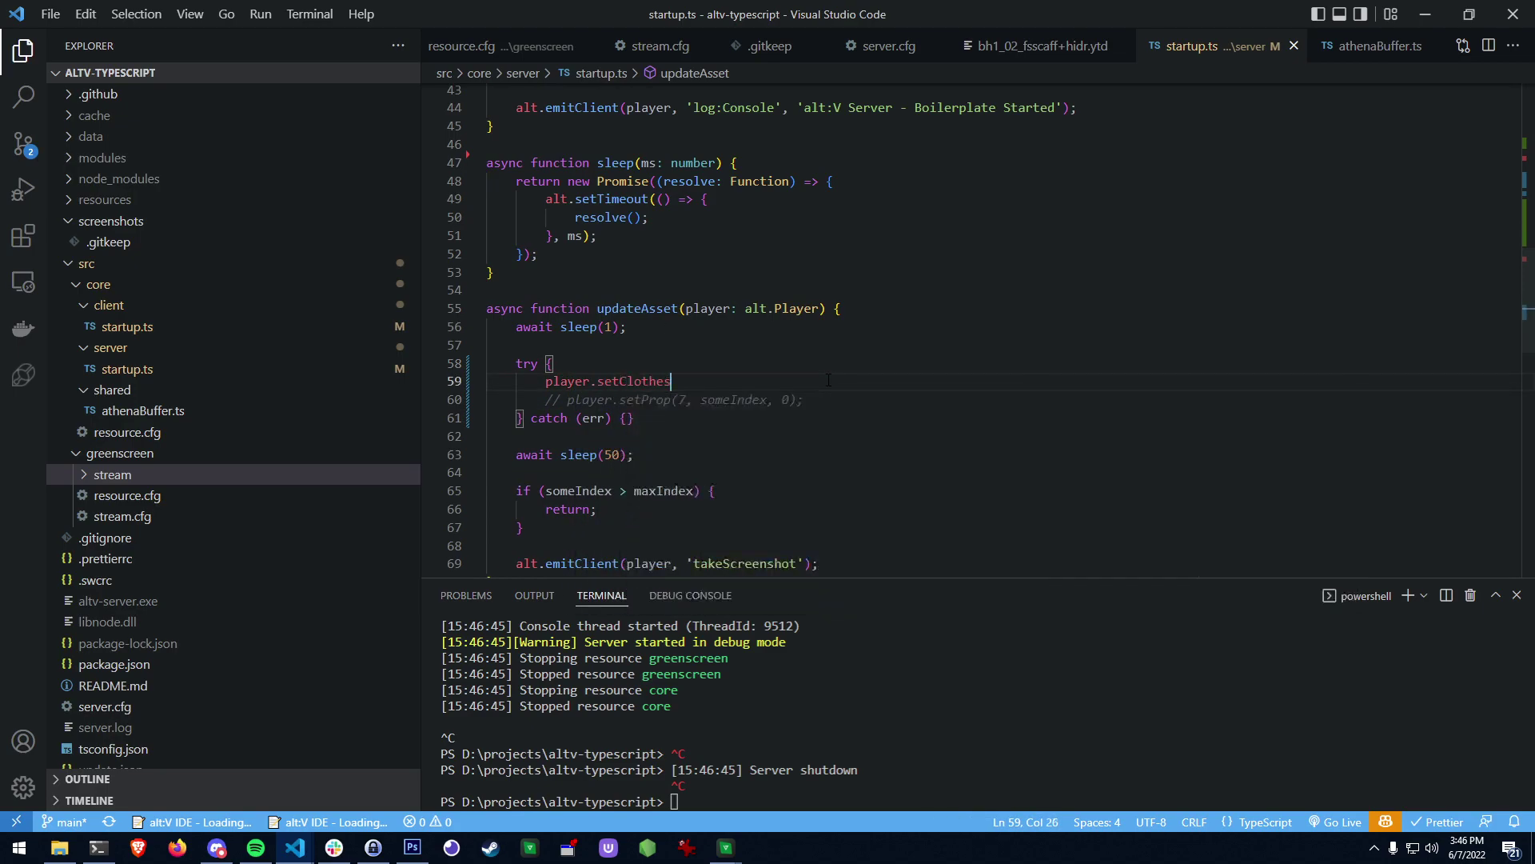
type("(11, ")
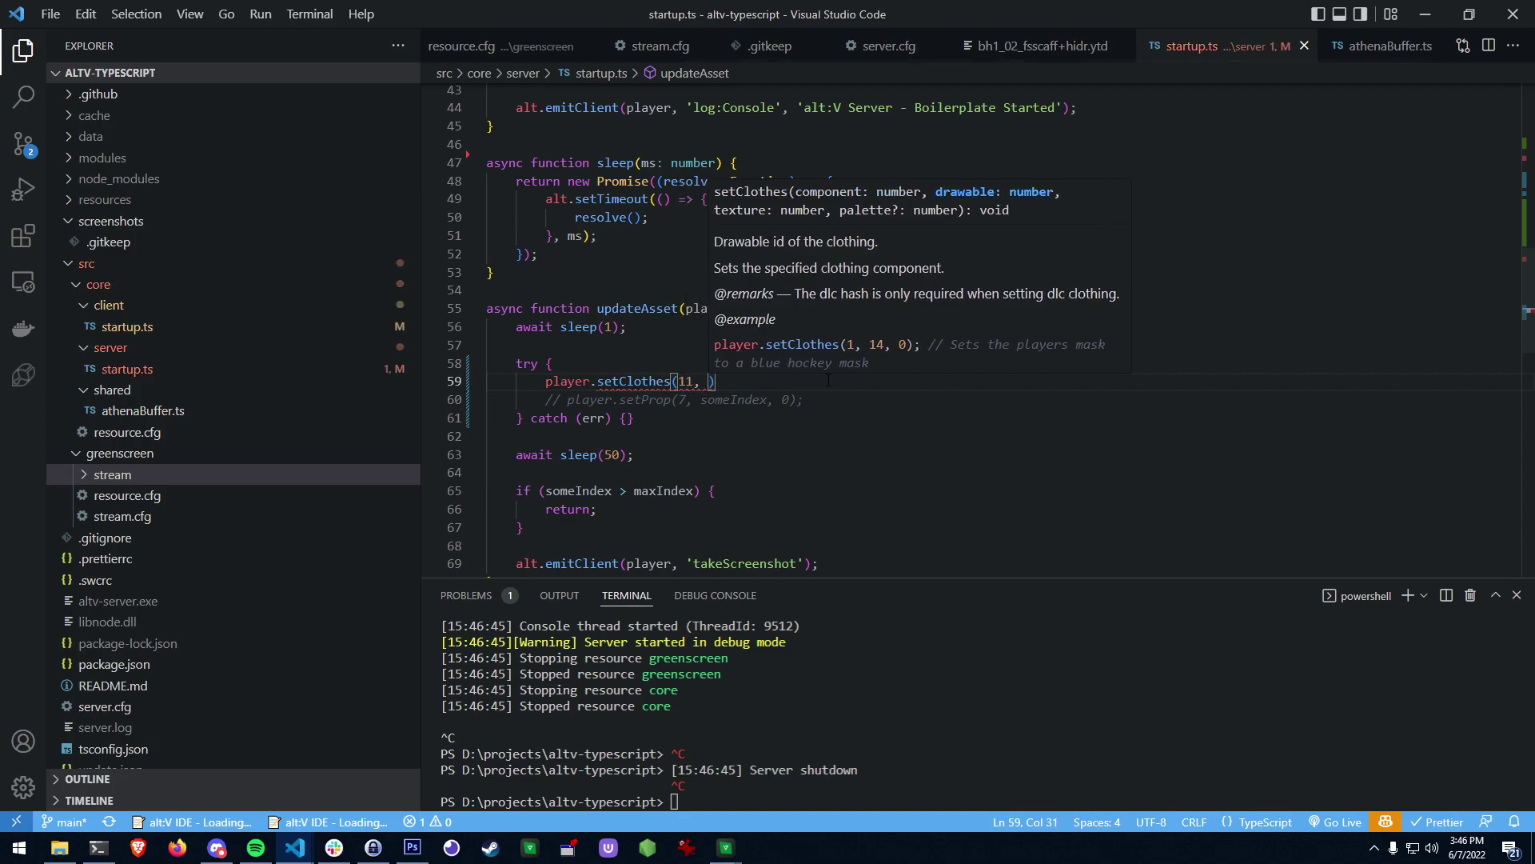
type("someIndex, 0, 0)")
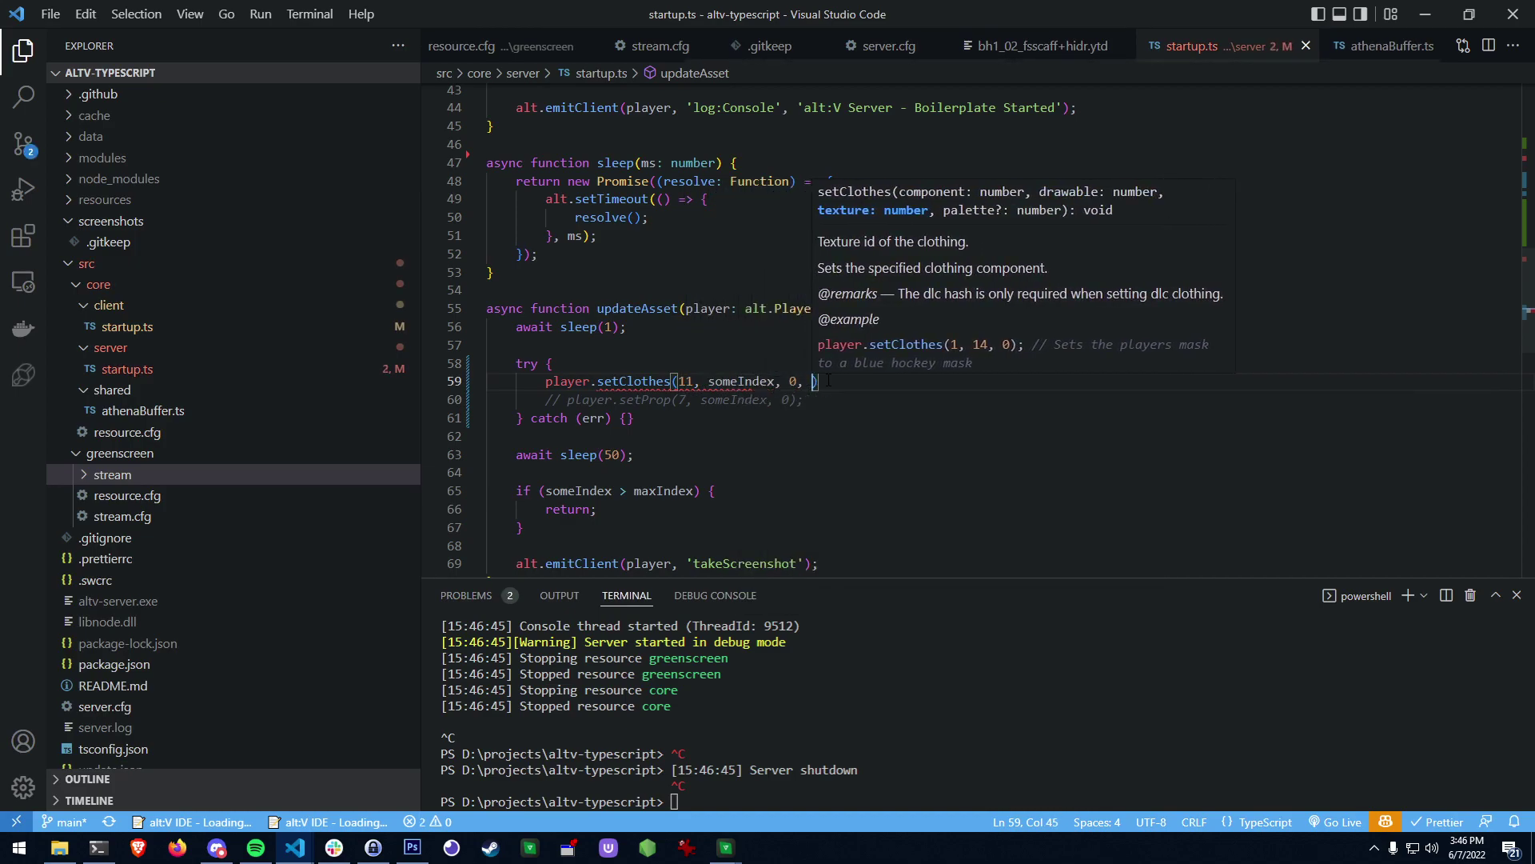
type(";")
left_click(733, 323)
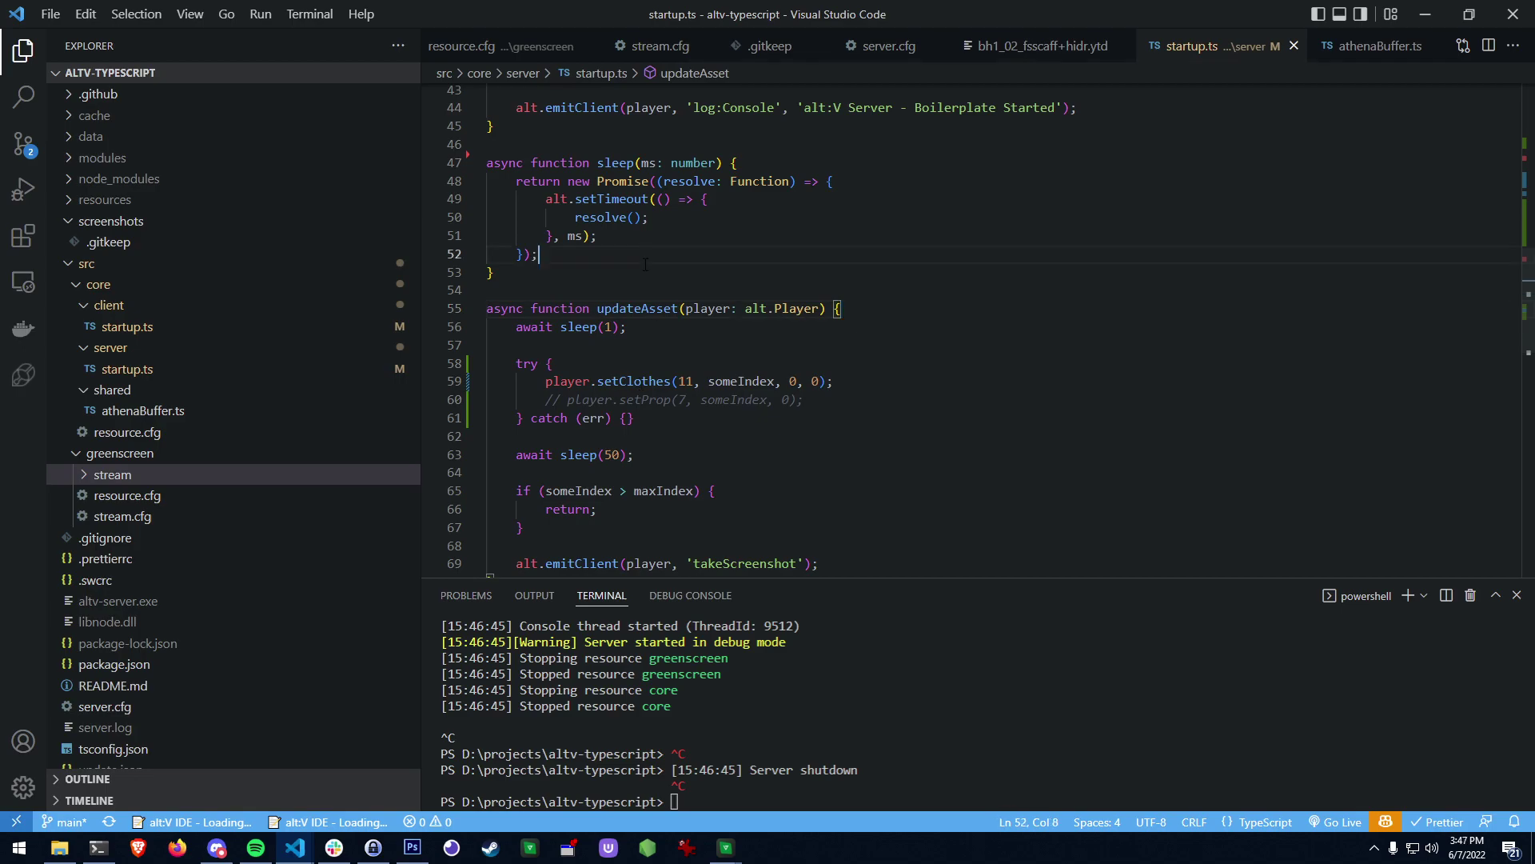
left_click_drag(732, 323, 504, 320)
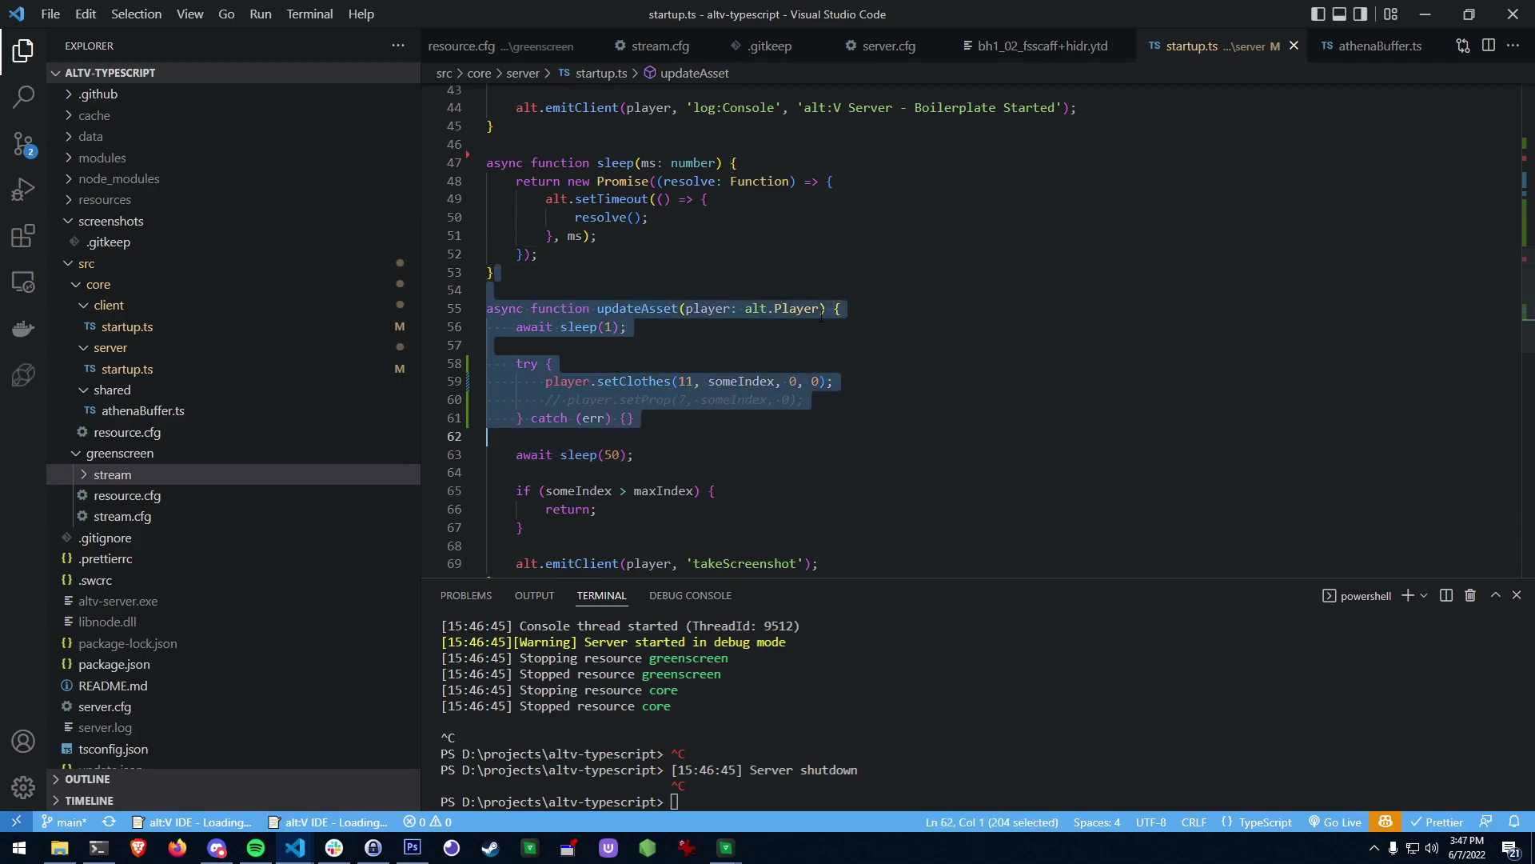
Open client startup.ts and look over its keyup handler code.
left_click(612, 346)
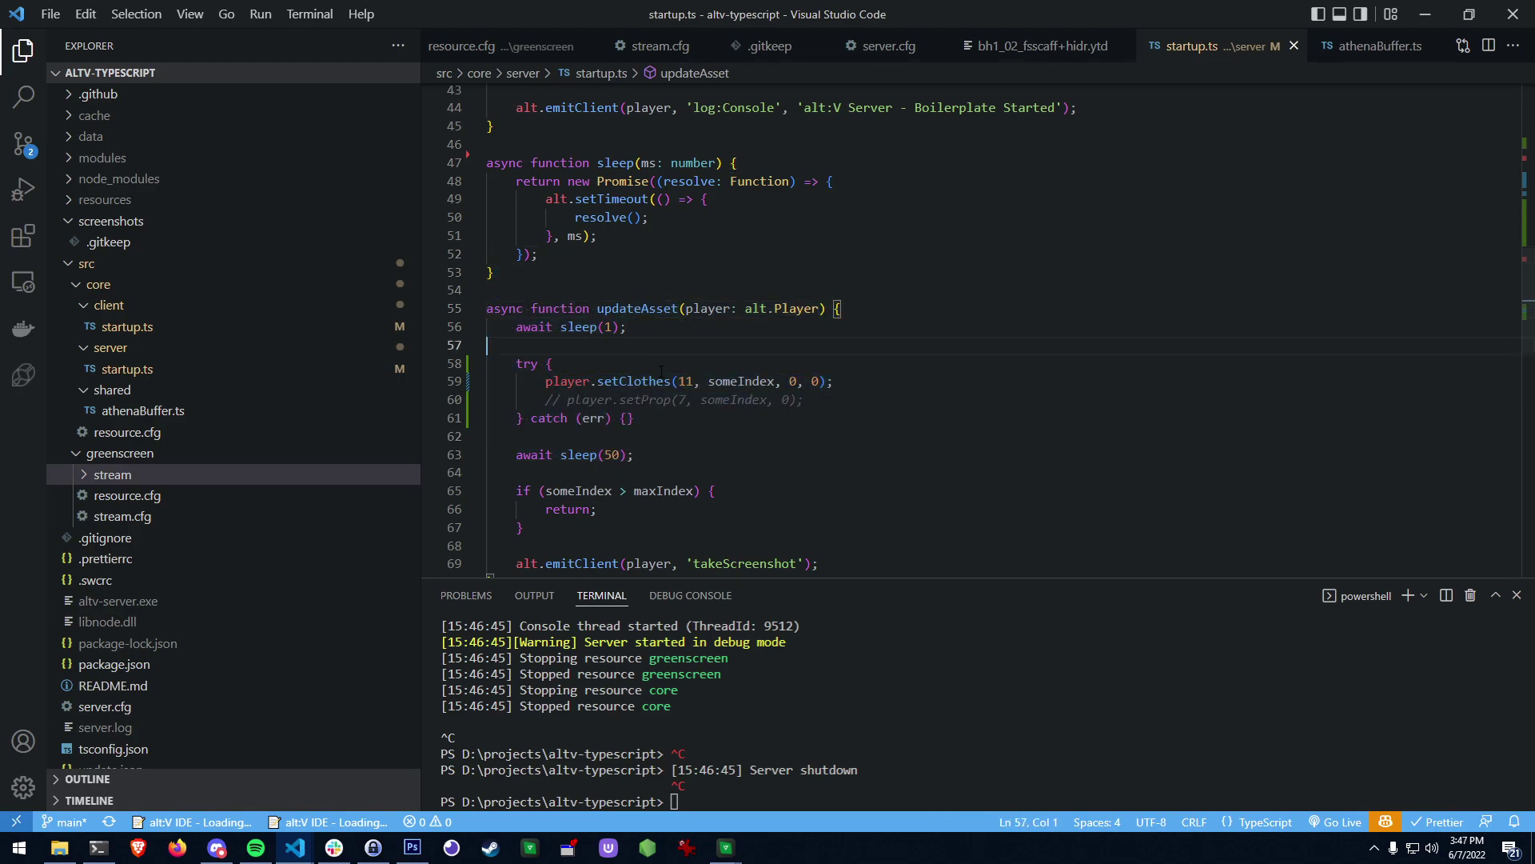
left_click(149, 328)
scroll(850, 411, "up", 10)
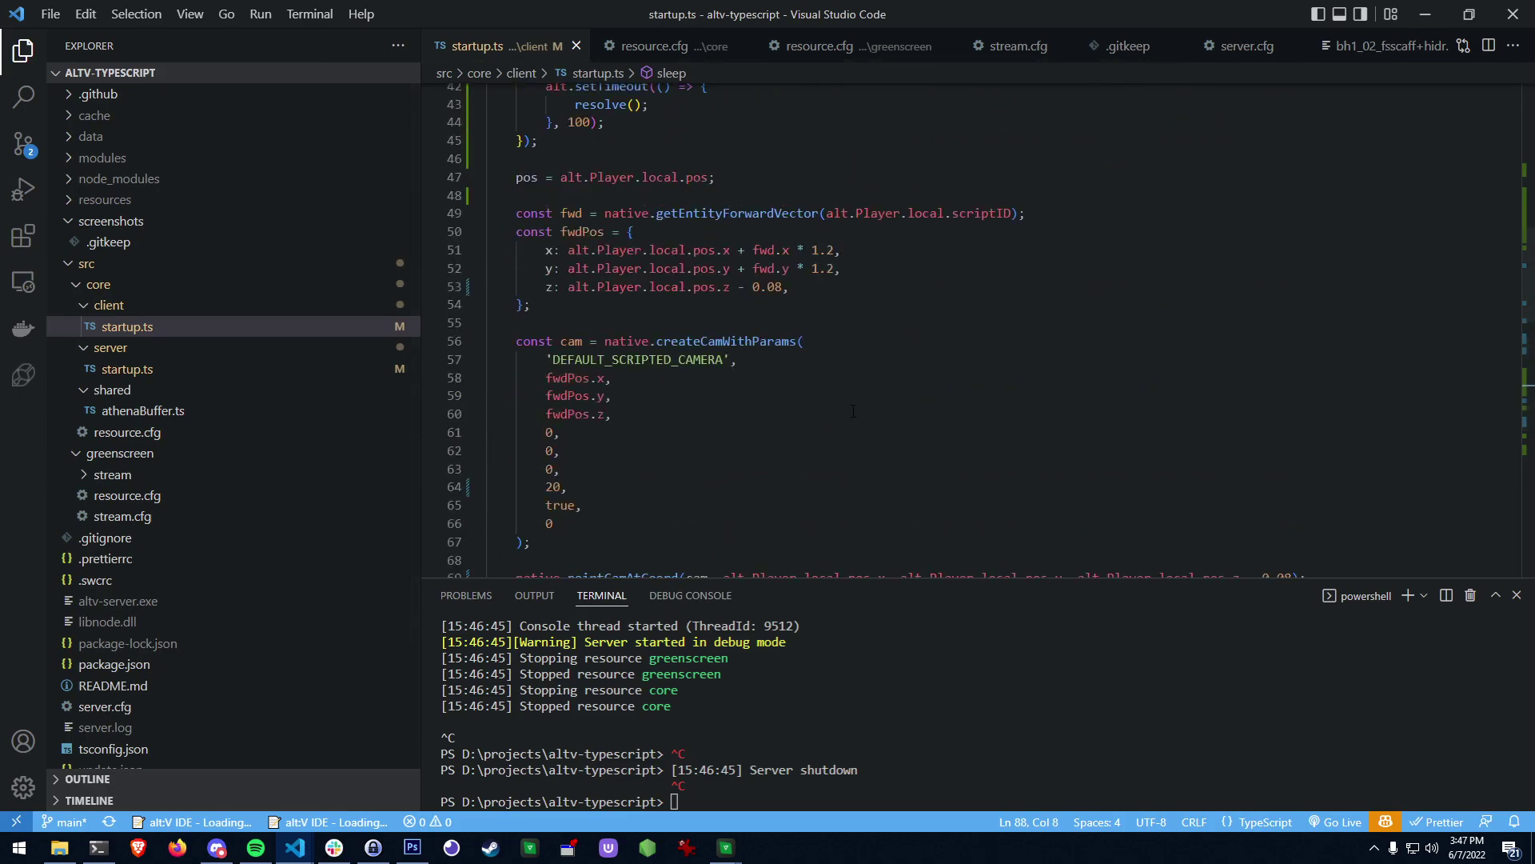
scroll(849, 411, "up", 10)
left_click(581, 210)
left_click(744, 280)
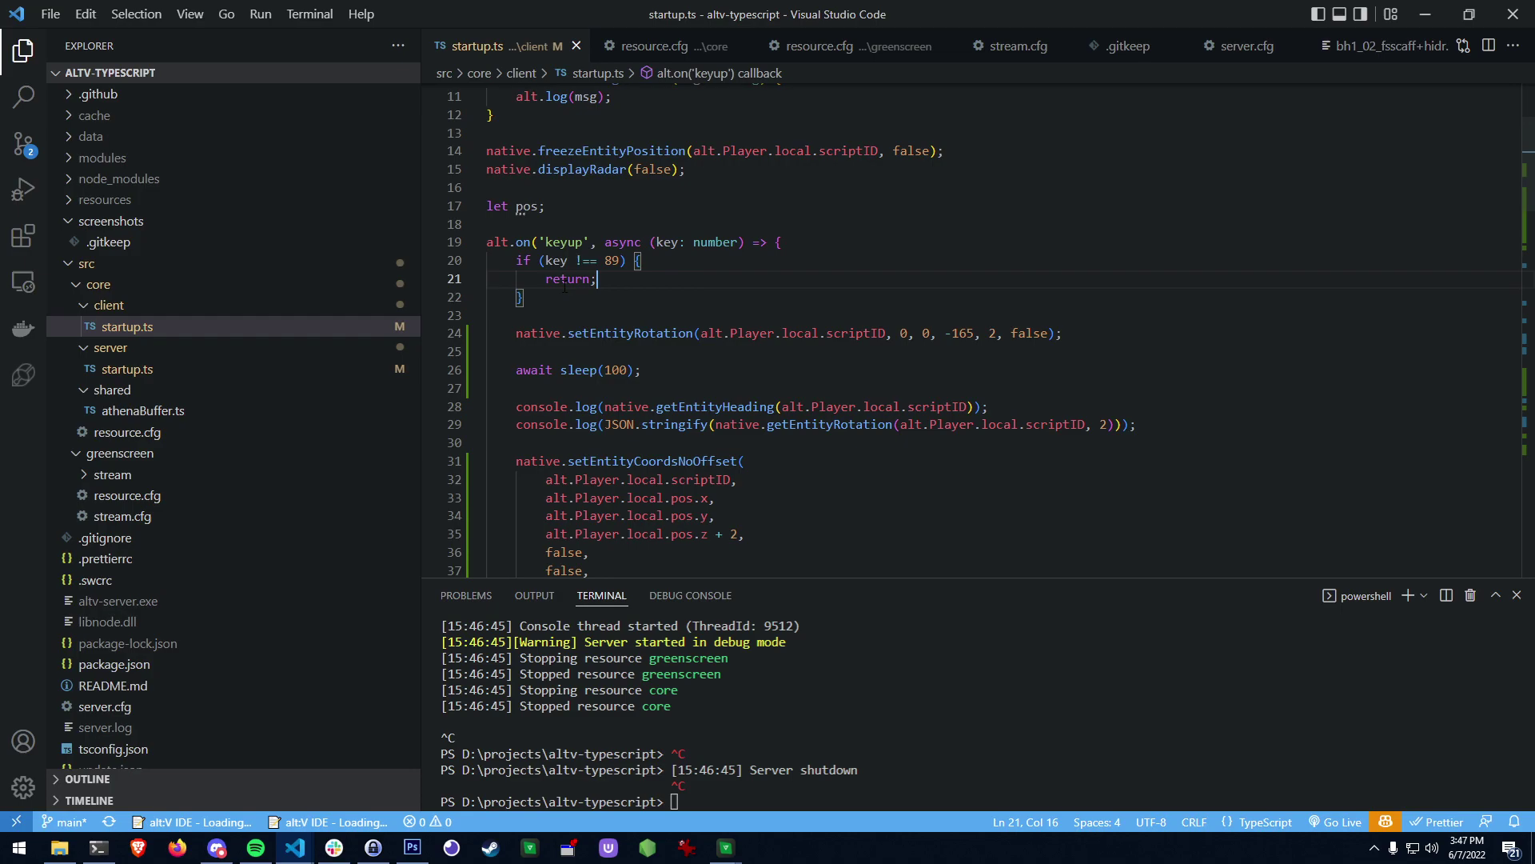
left_click(756, 266)
scroll(754, 273, "down", 2)
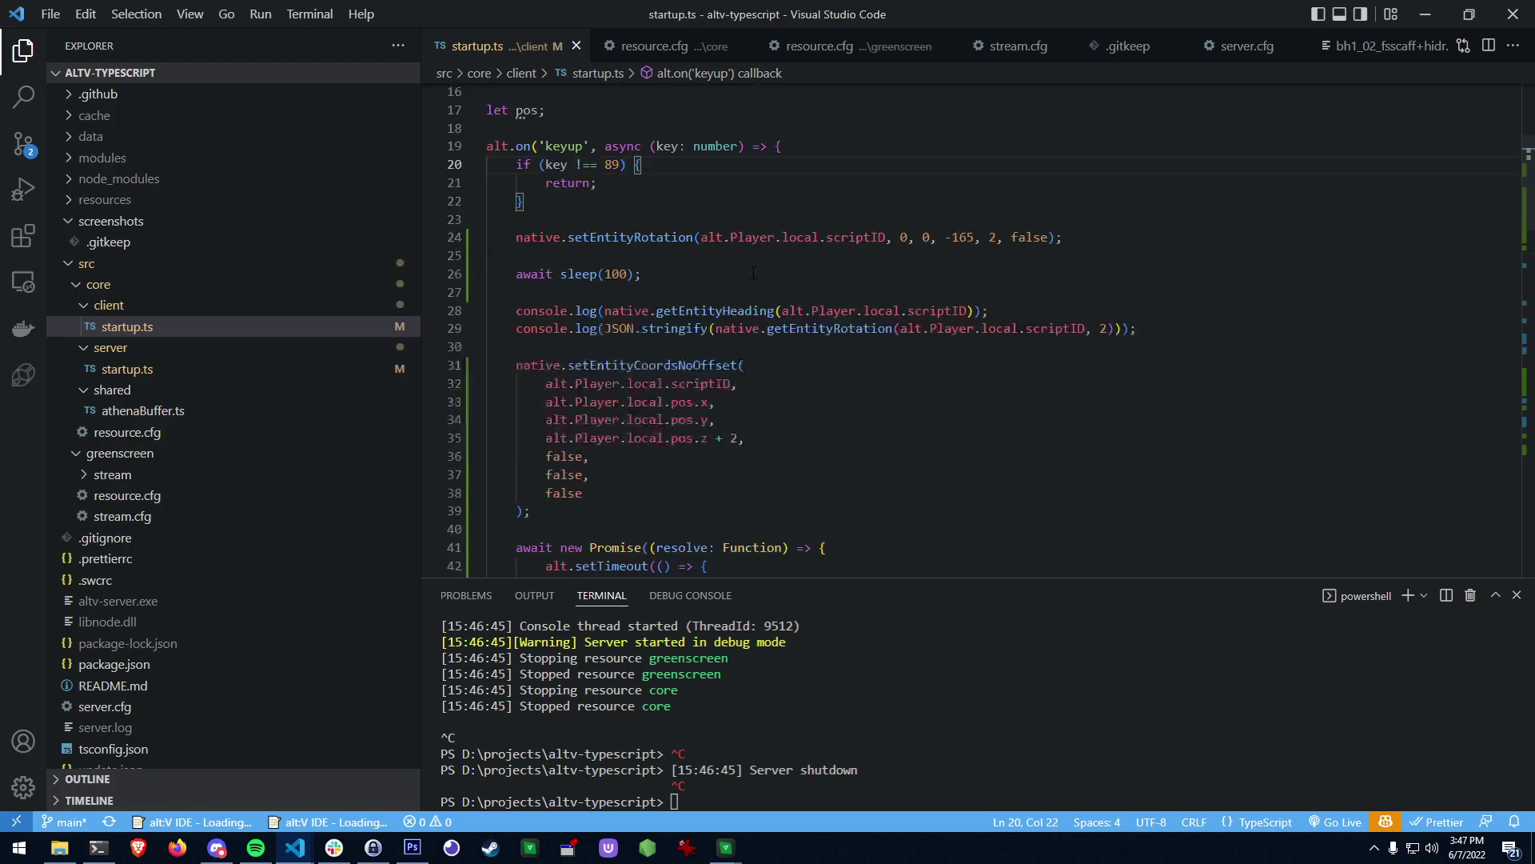
Add a '// Leave this alone' comment line above the setEntityRotation call.
double_click(630, 237)
double_click(965, 237)
left_click(963, 183)
left_click(518, 240)
key("shift+End")
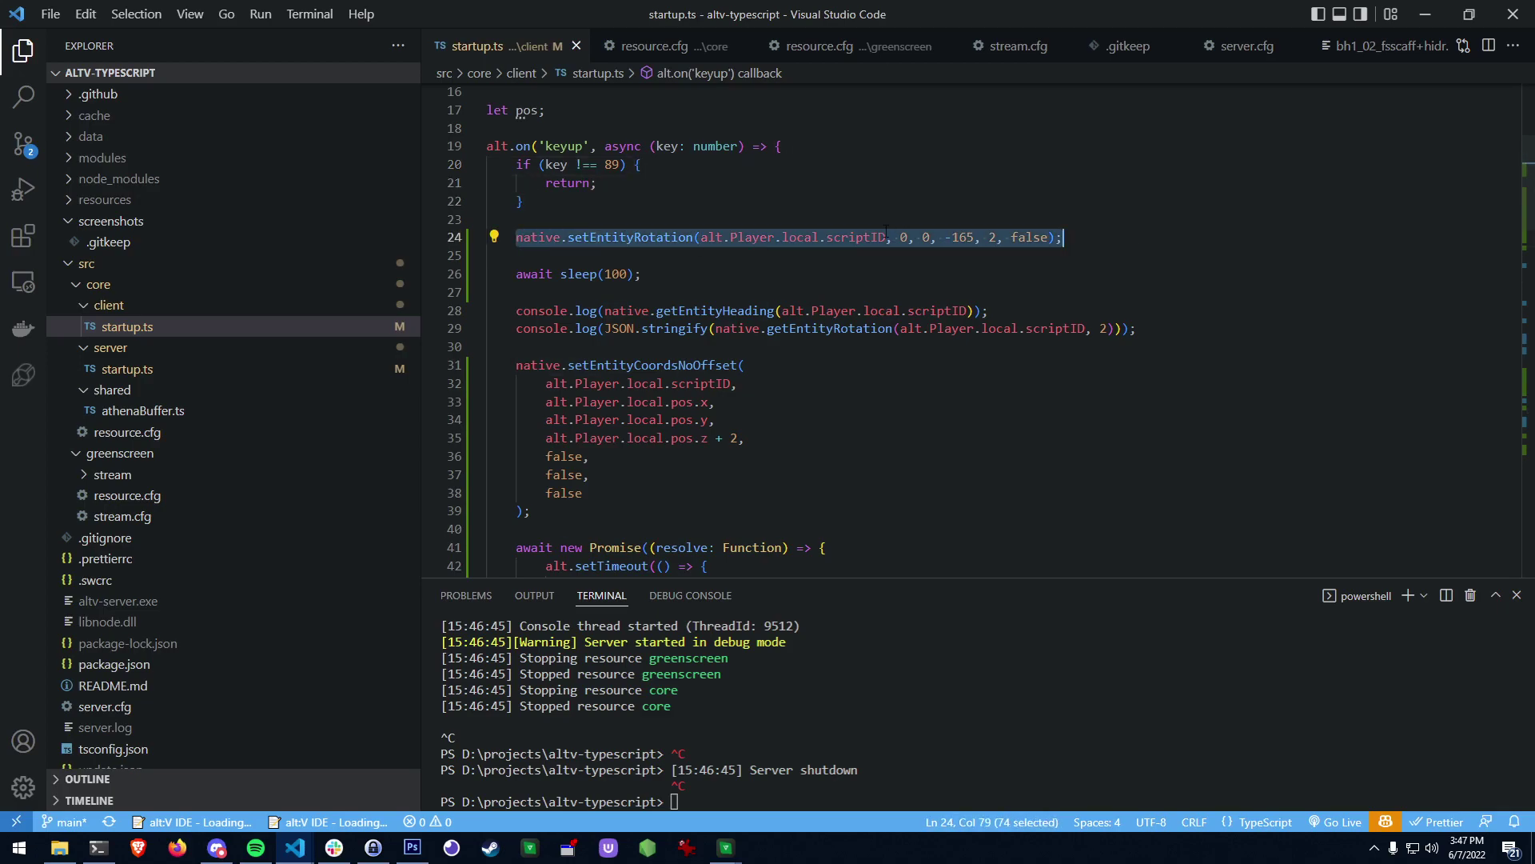
key("Home")
key("Return")
key("Up")
type("// ")
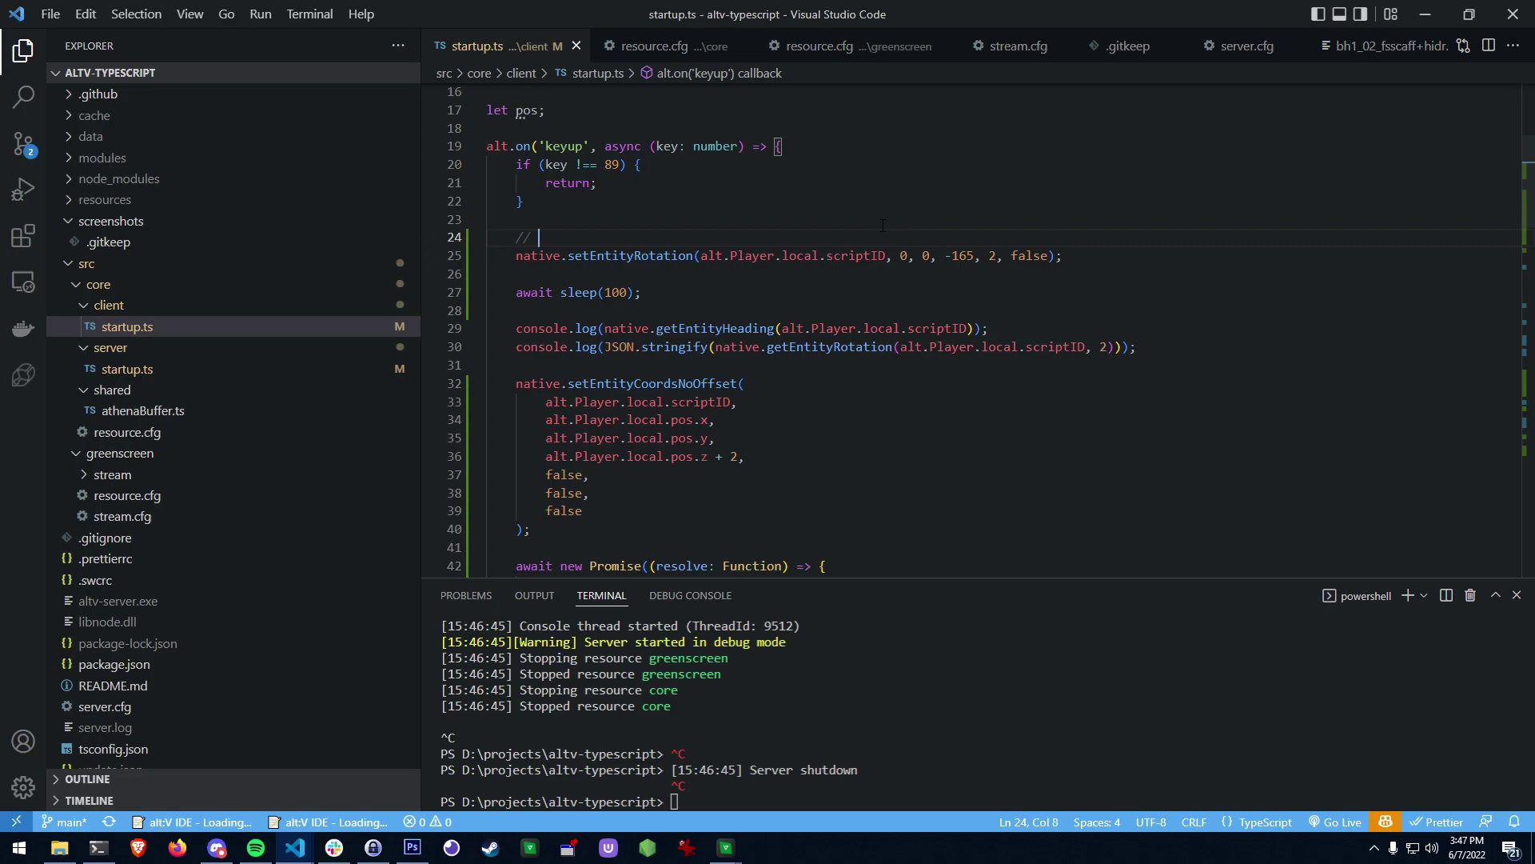
type("Leave this alone")
scroll(706, 280, "down", 3)
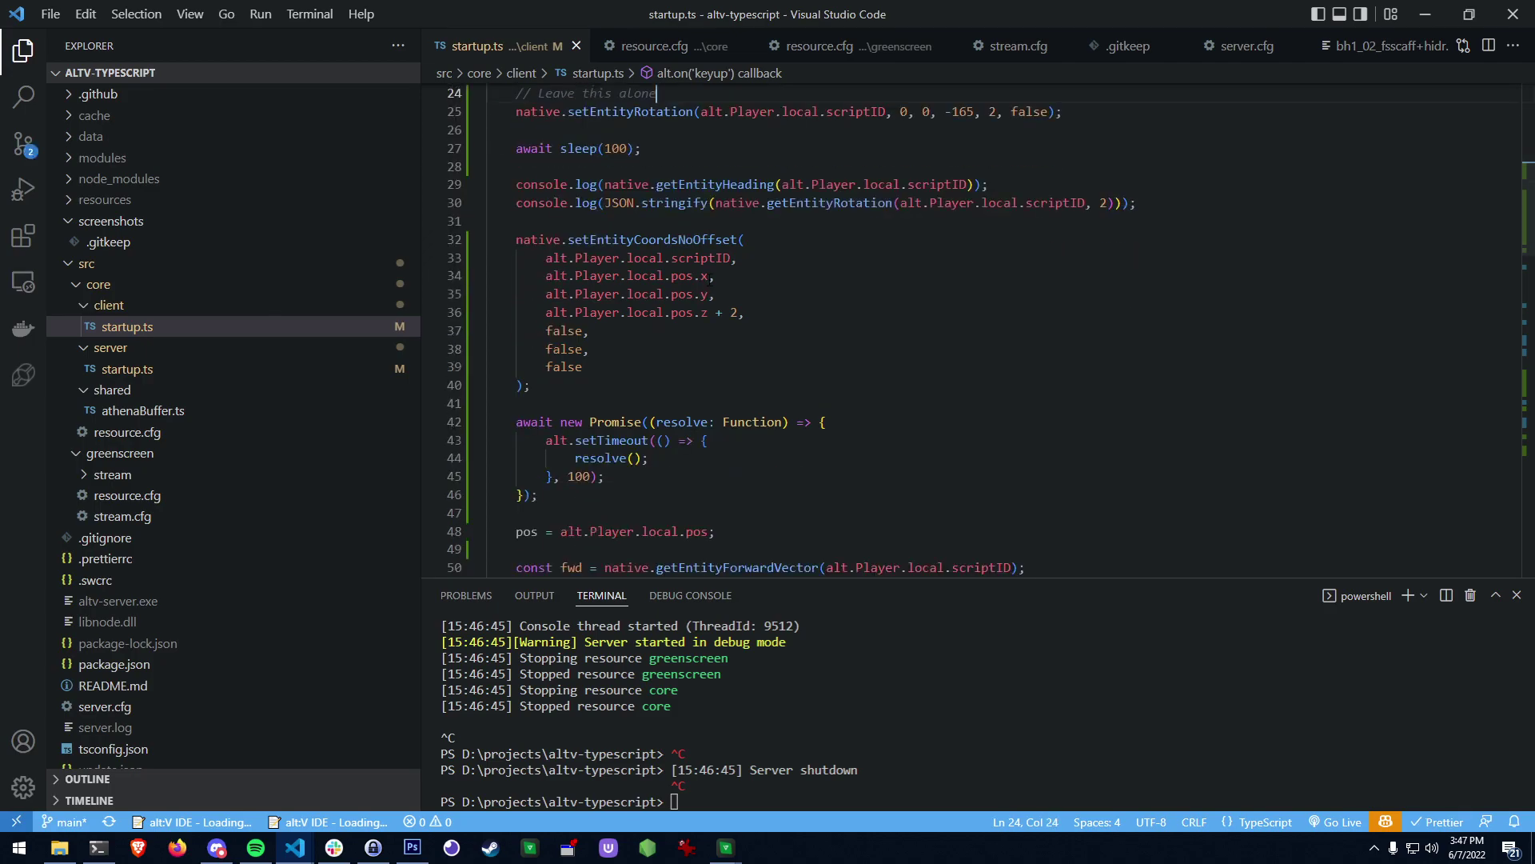
scroll(729, 296, "down", 4)
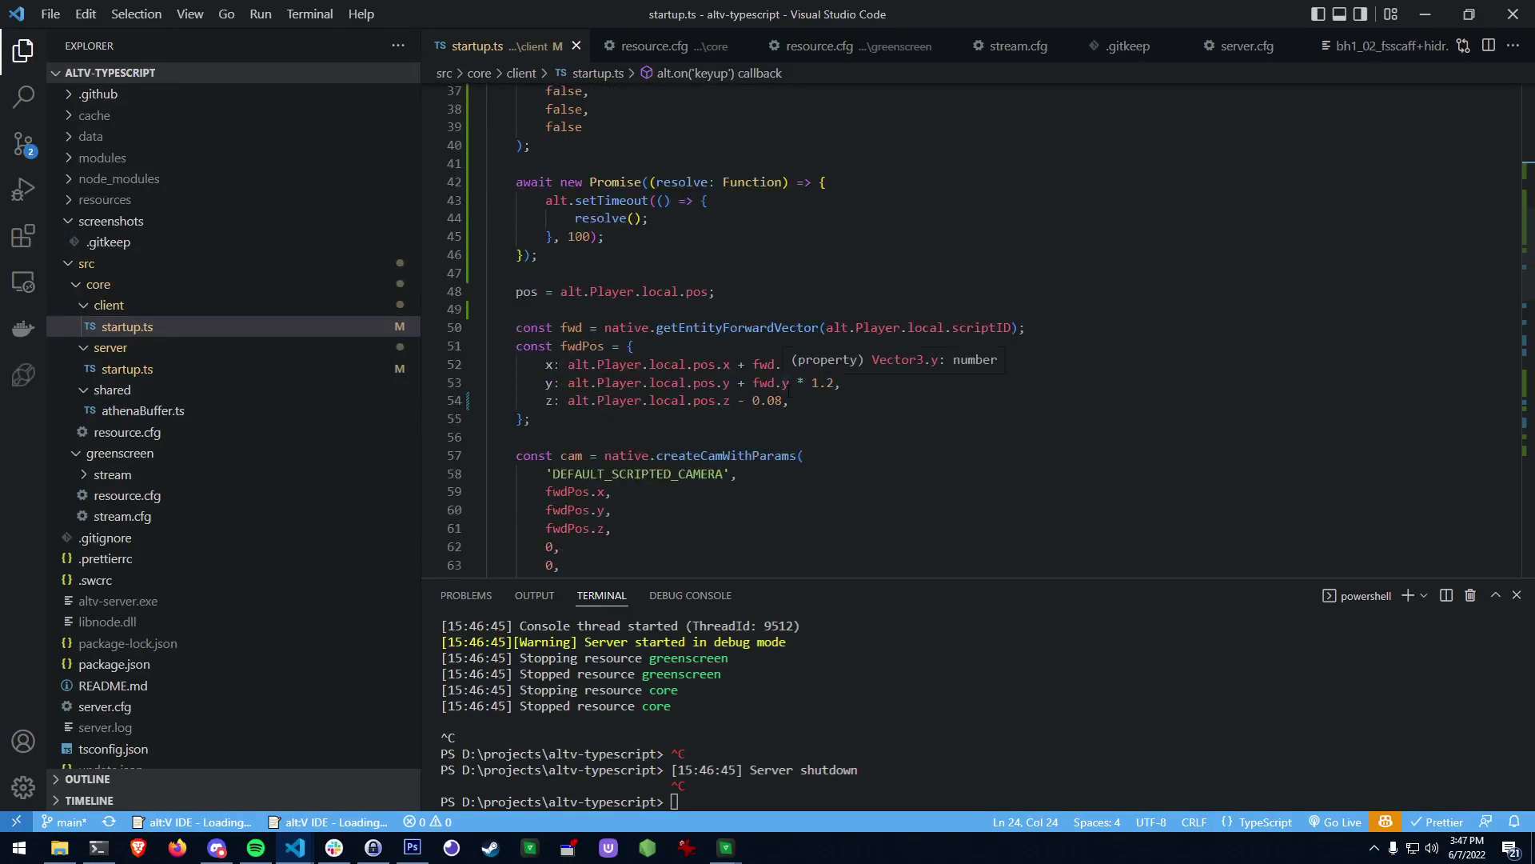
Replace fwdPos's z offset of -0.08 with + 0.35 and review the surrounding code.
left_click_drag(782, 400, 740, 400)
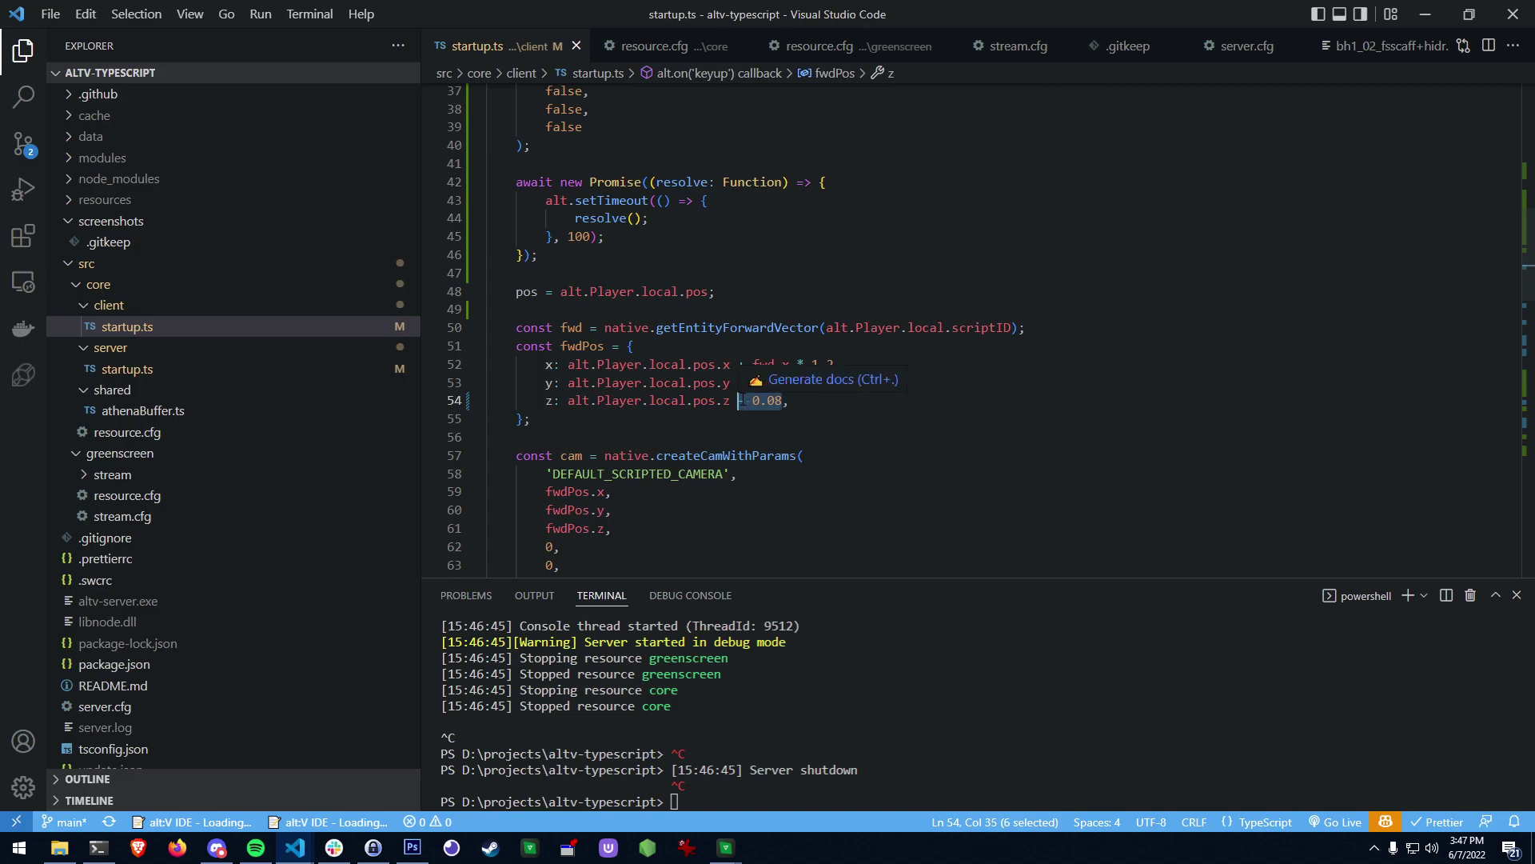
type("+ 0")
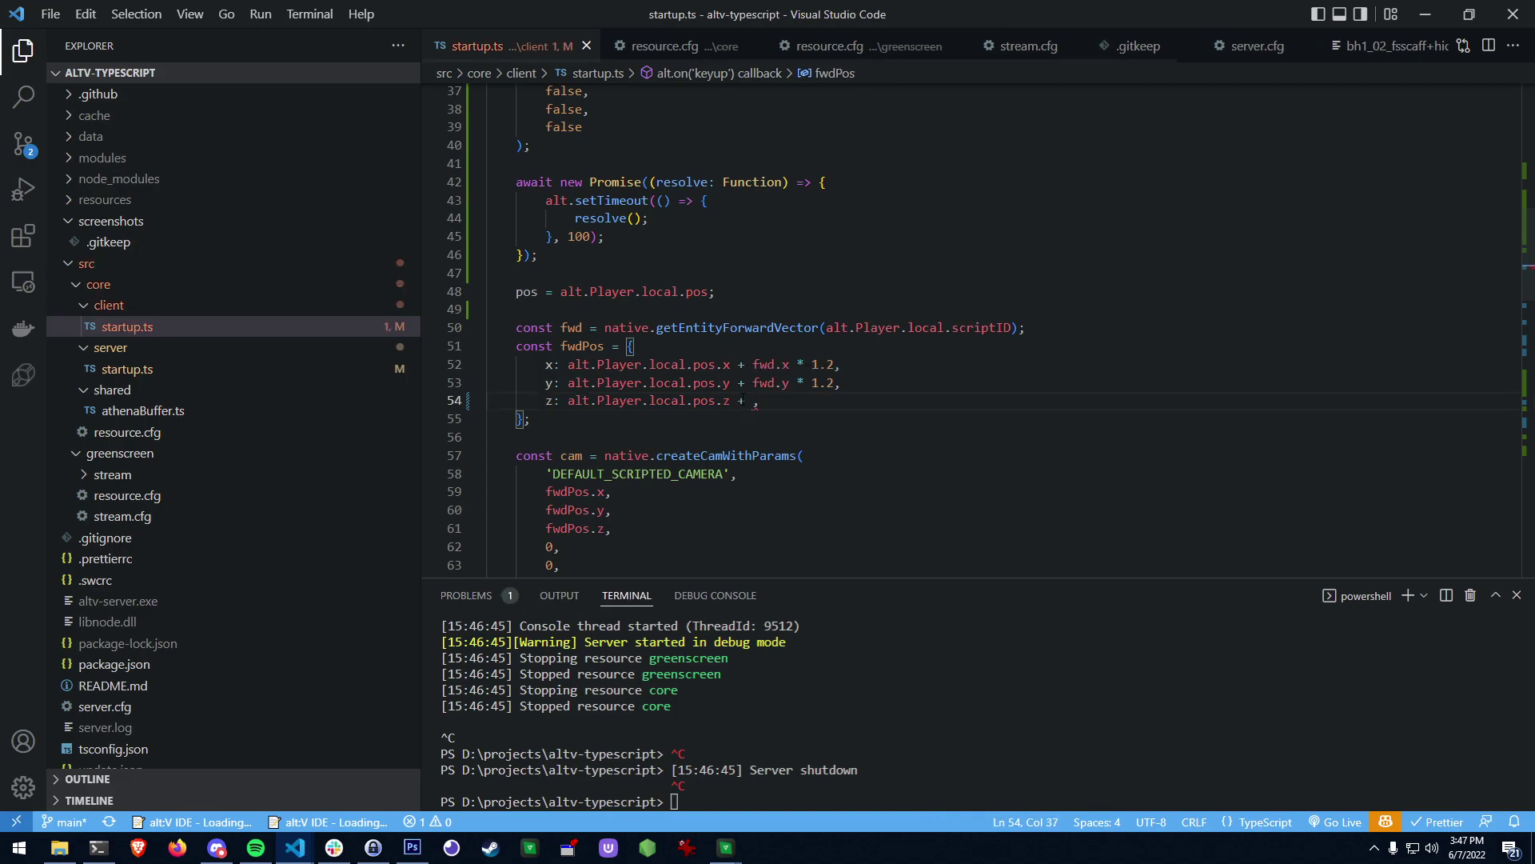
type(".35")
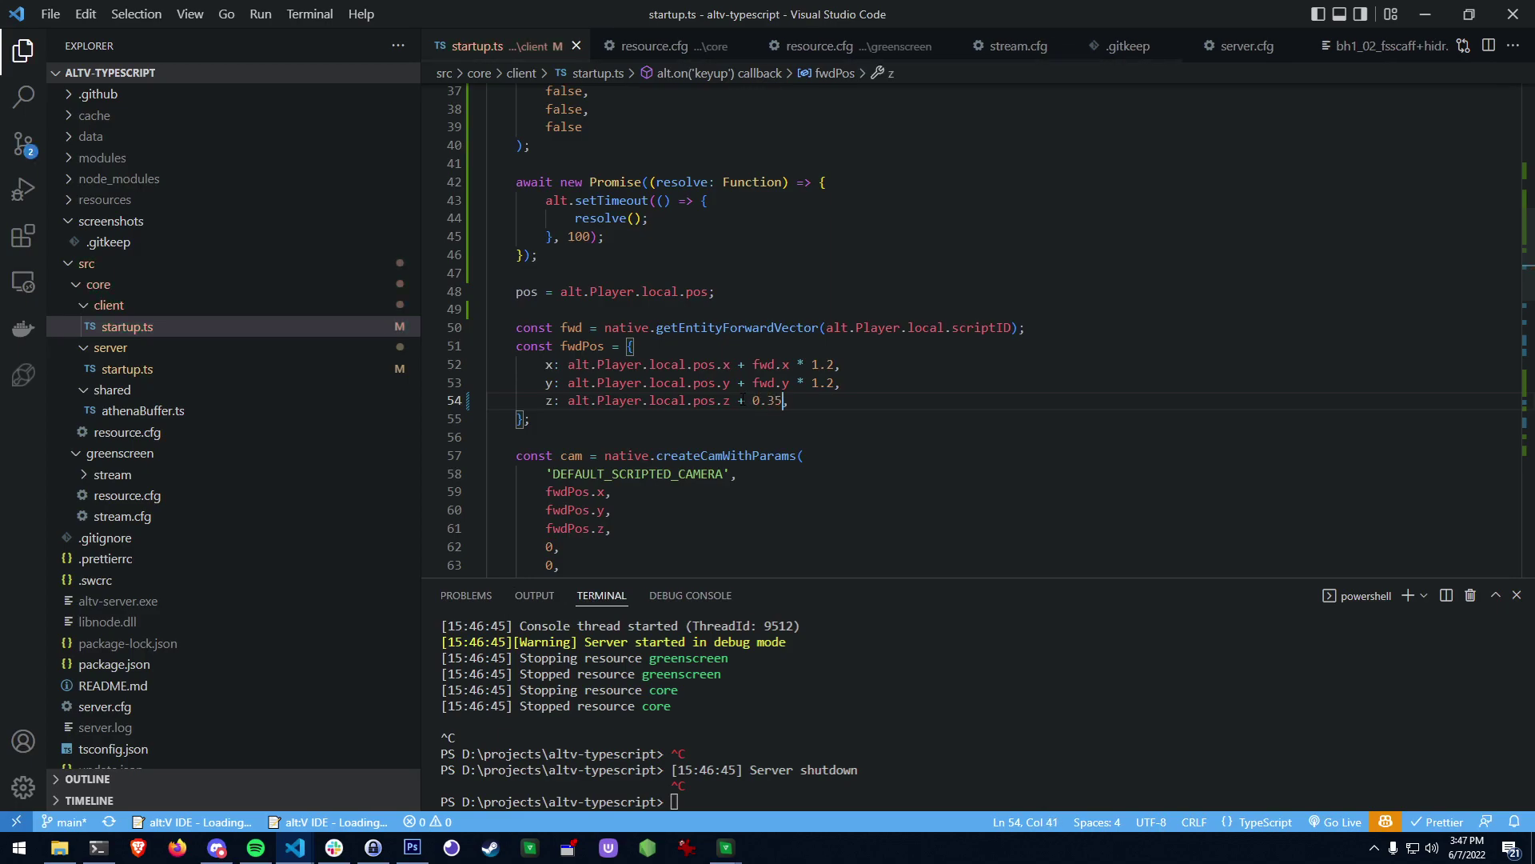
scroll(815, 343, "down", 3)
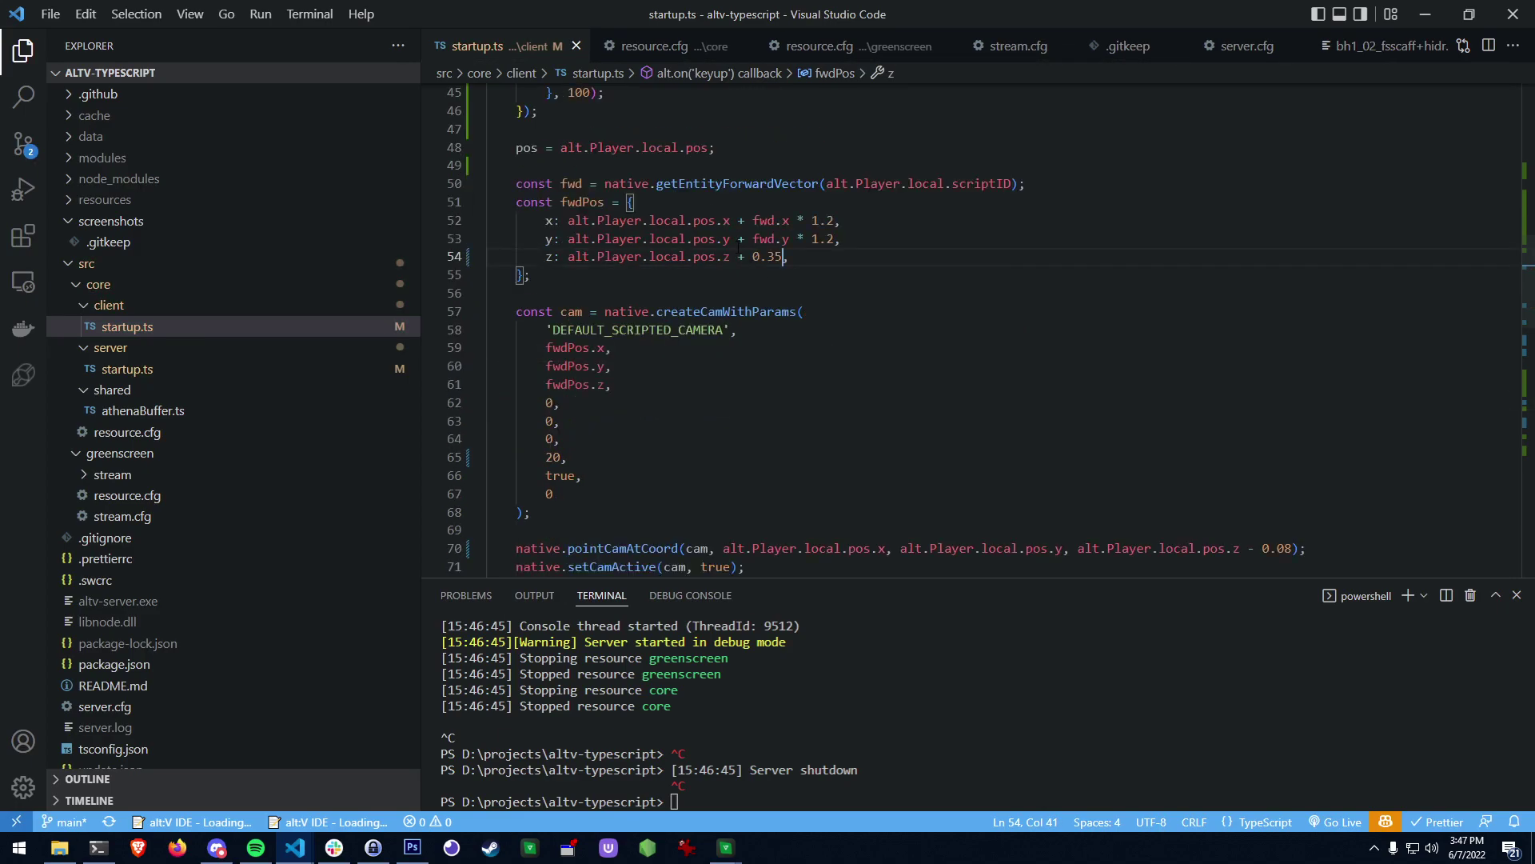
scroll(723, 288, "up", 4)
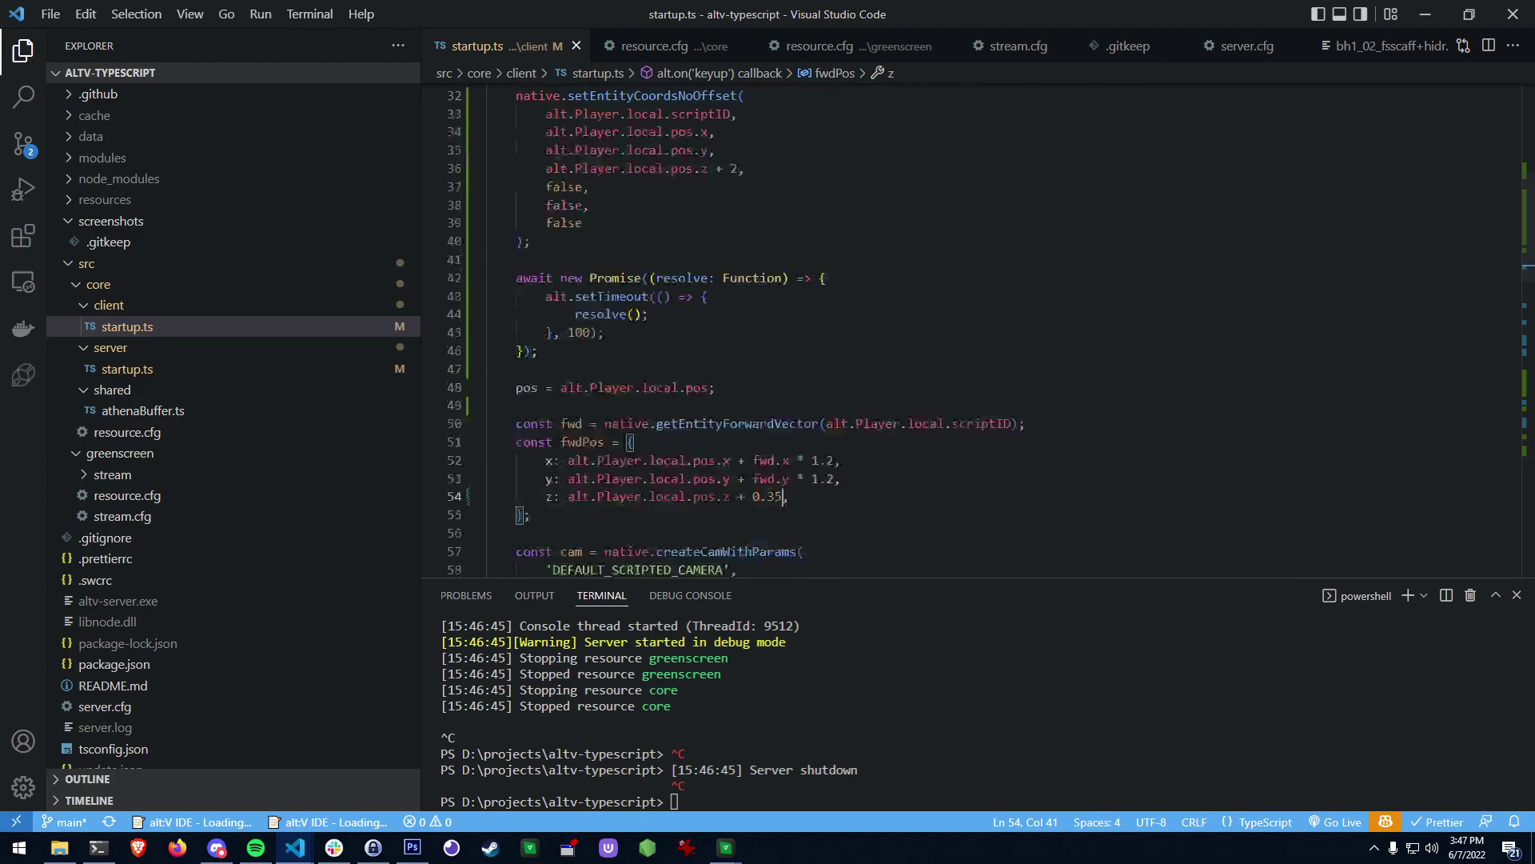
scroll(760, 456, "up", 1)
scroll(768, 432, "down", 2)
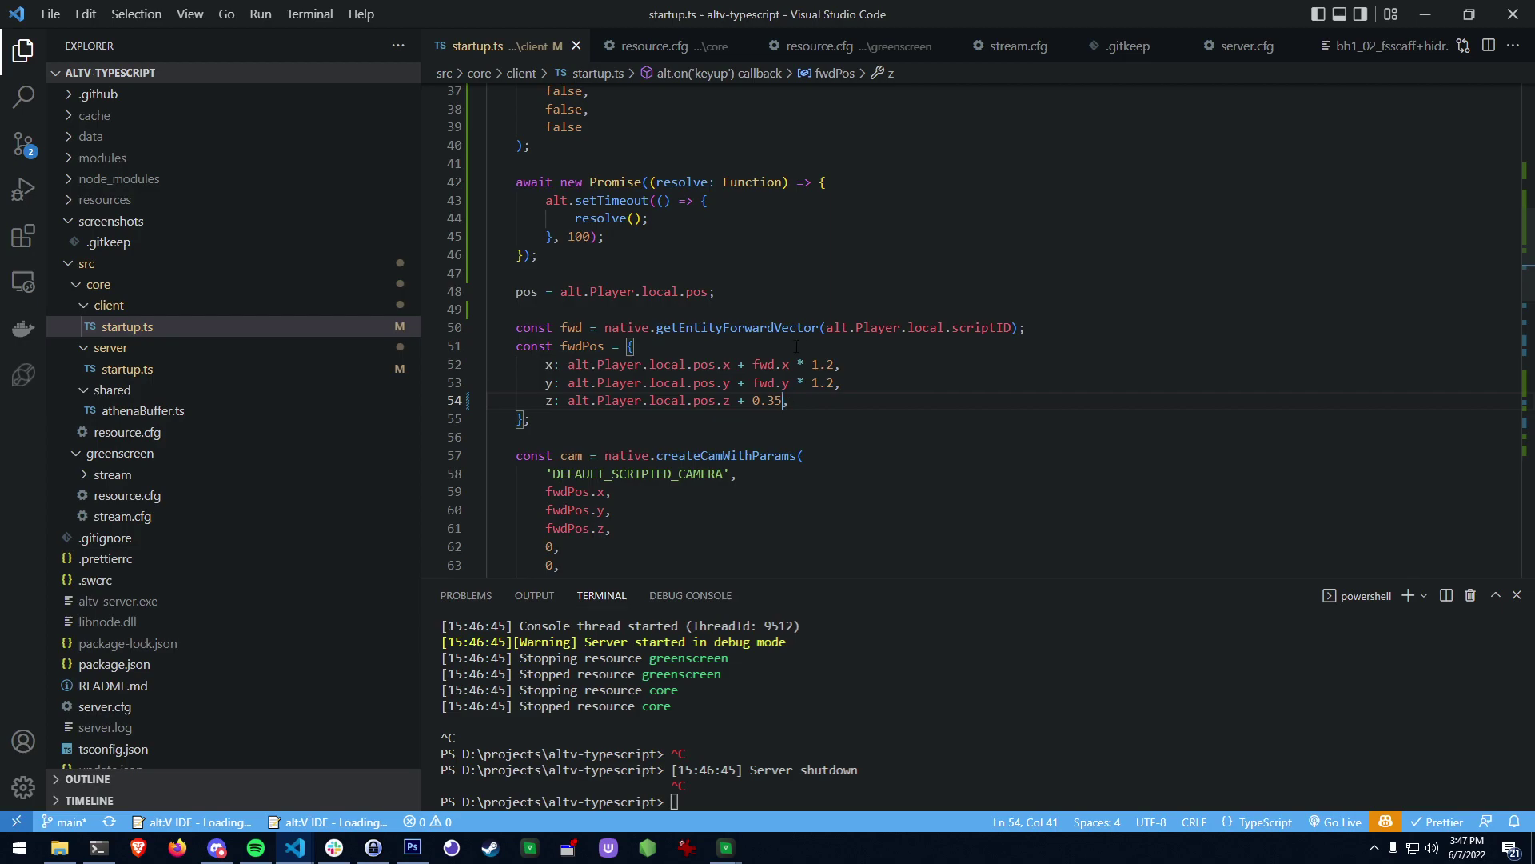
scroll(799, 341, "up", 4)
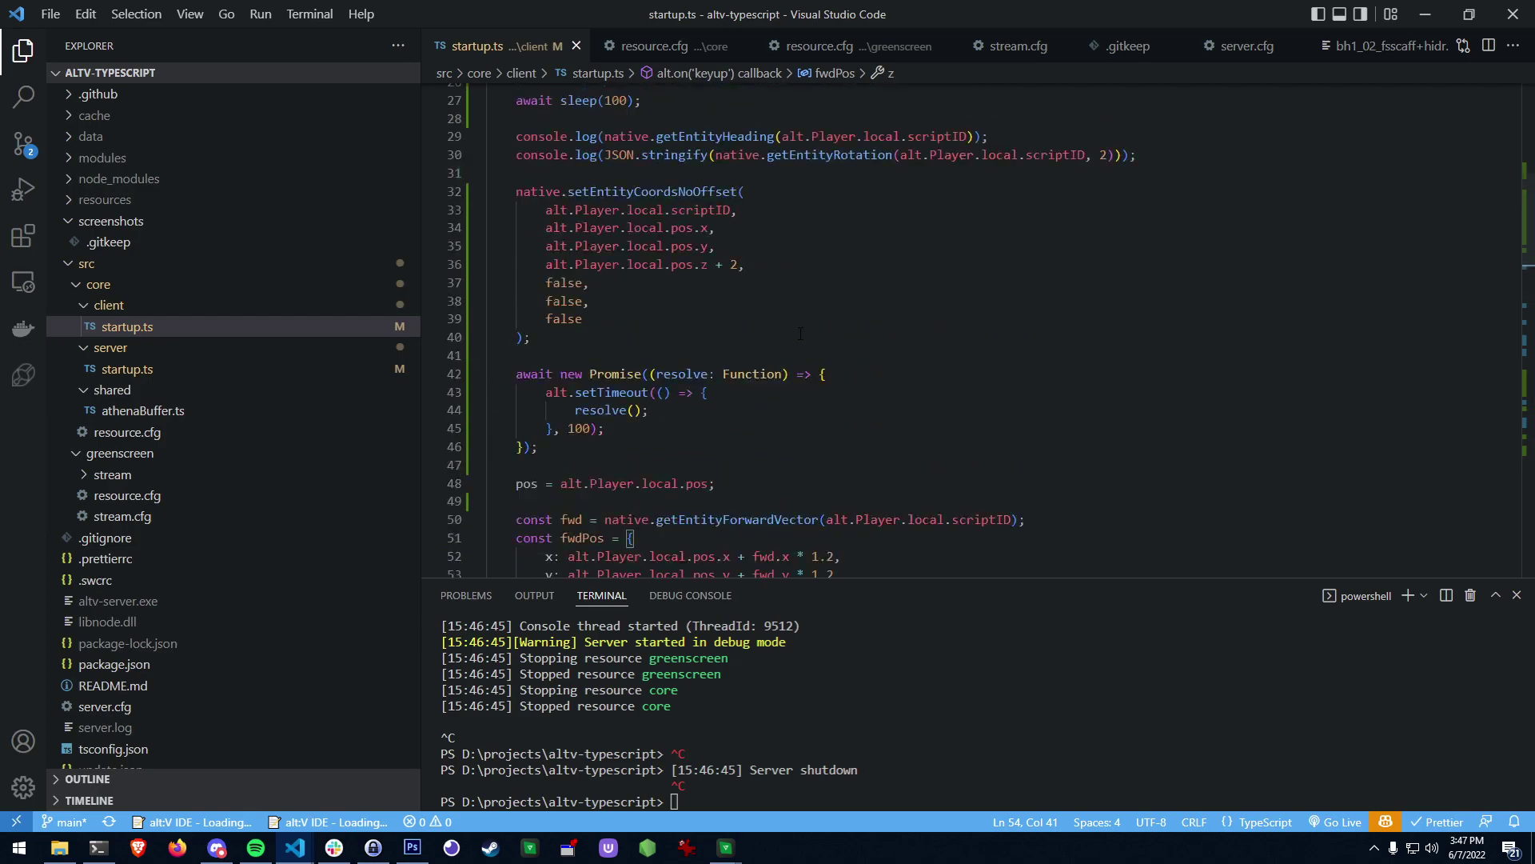
scroll(800, 333, "down", 4)
scroll(800, 333, "down", 4)
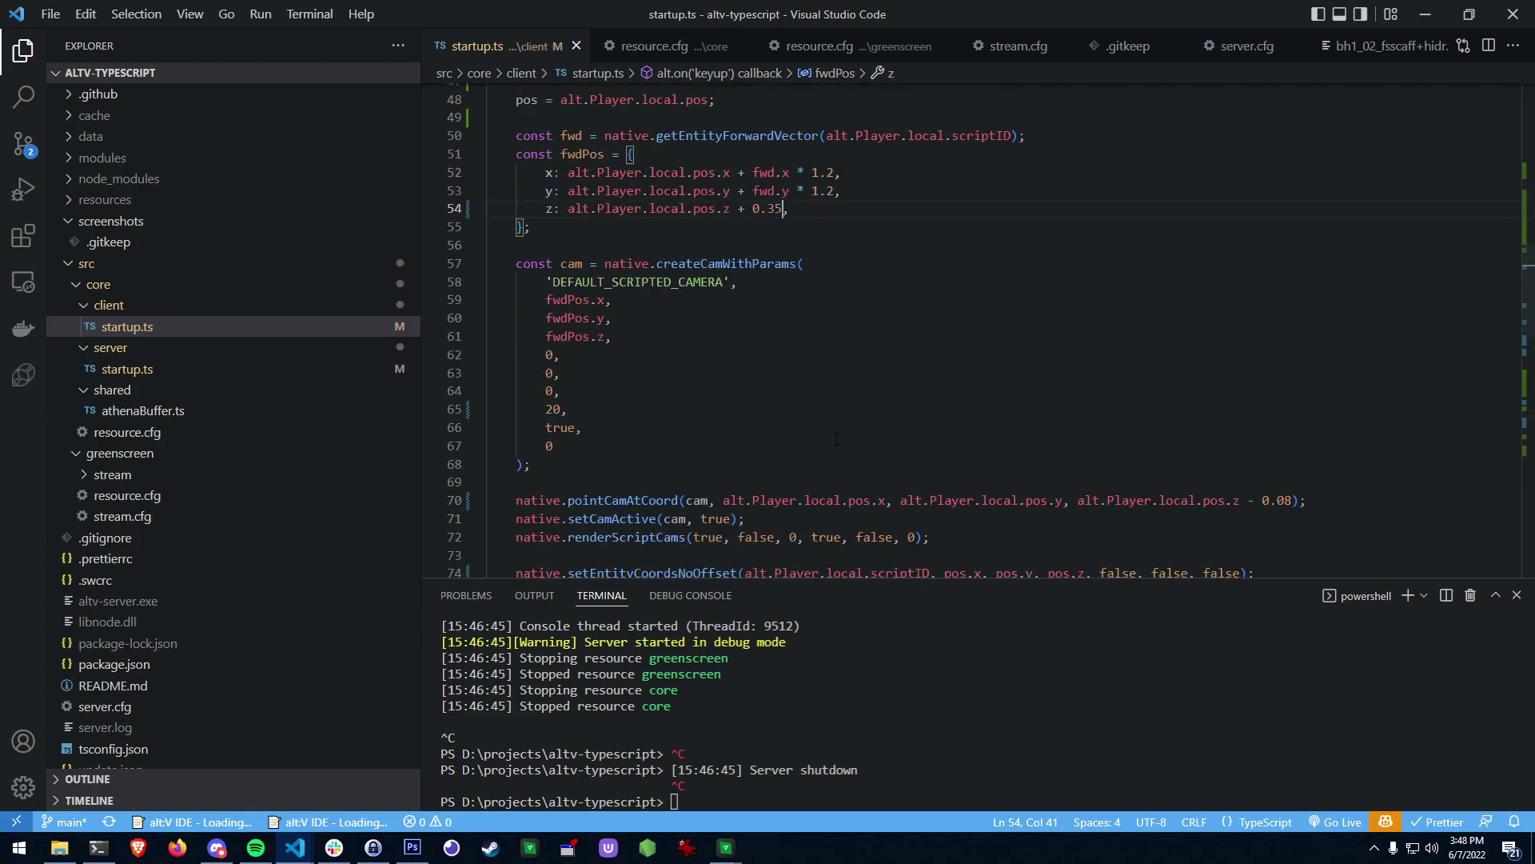
Undo the trial edits and stray typing on line 54's z offset.
left_click(796, 362)
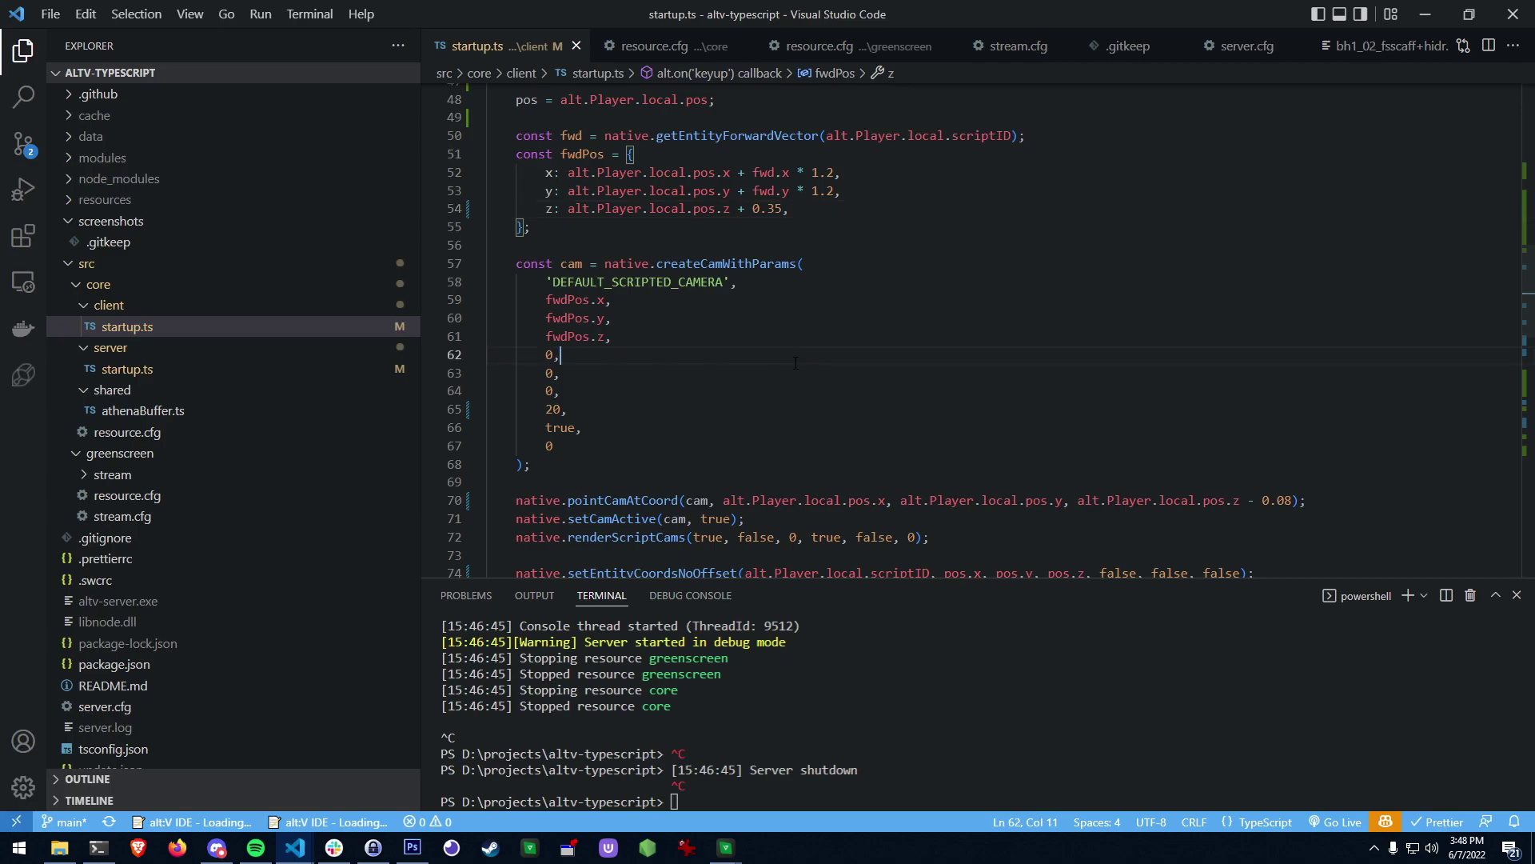
left_click(783, 209)
key("shift+Left")
key("shift+Left")
key("shift+Left")
key("shift+Left")
key("shift+Left")
key("shift+Left")
key("ctrl+z")
key("ctrl+z")
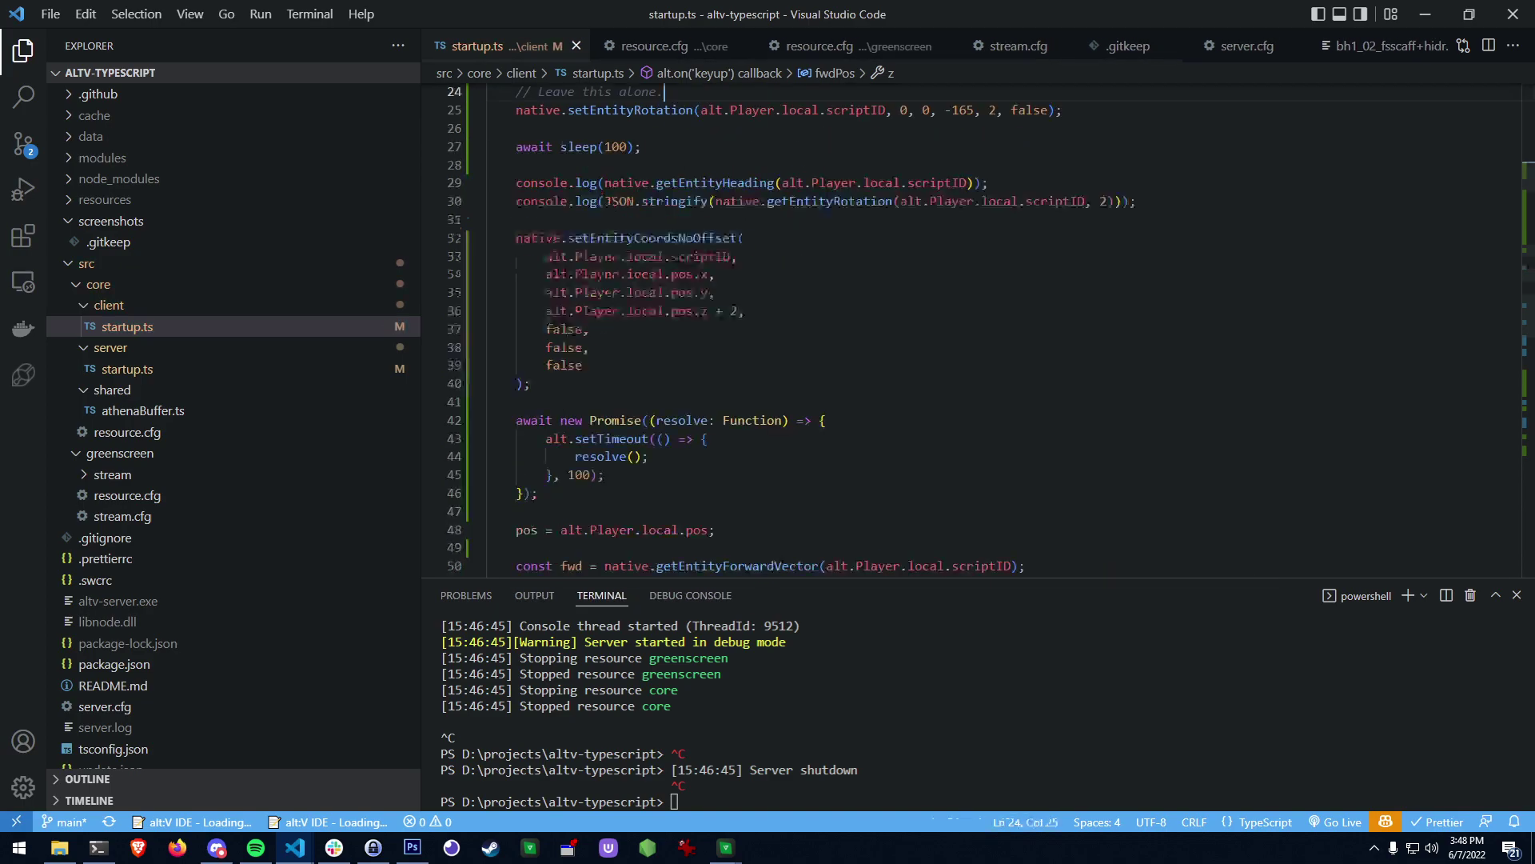
key("ctrl+z")
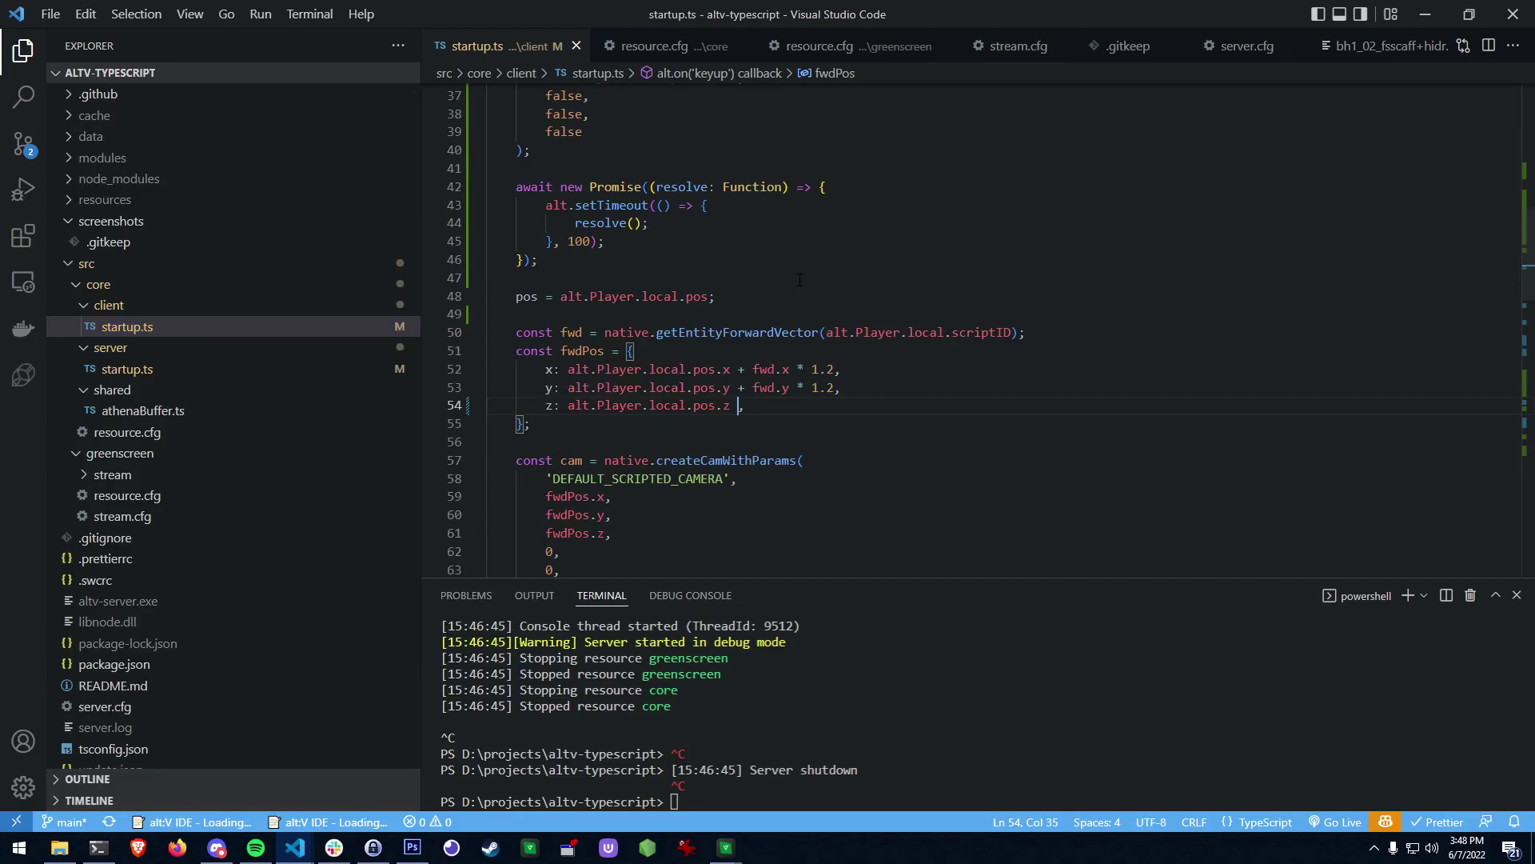
type("rfgd")
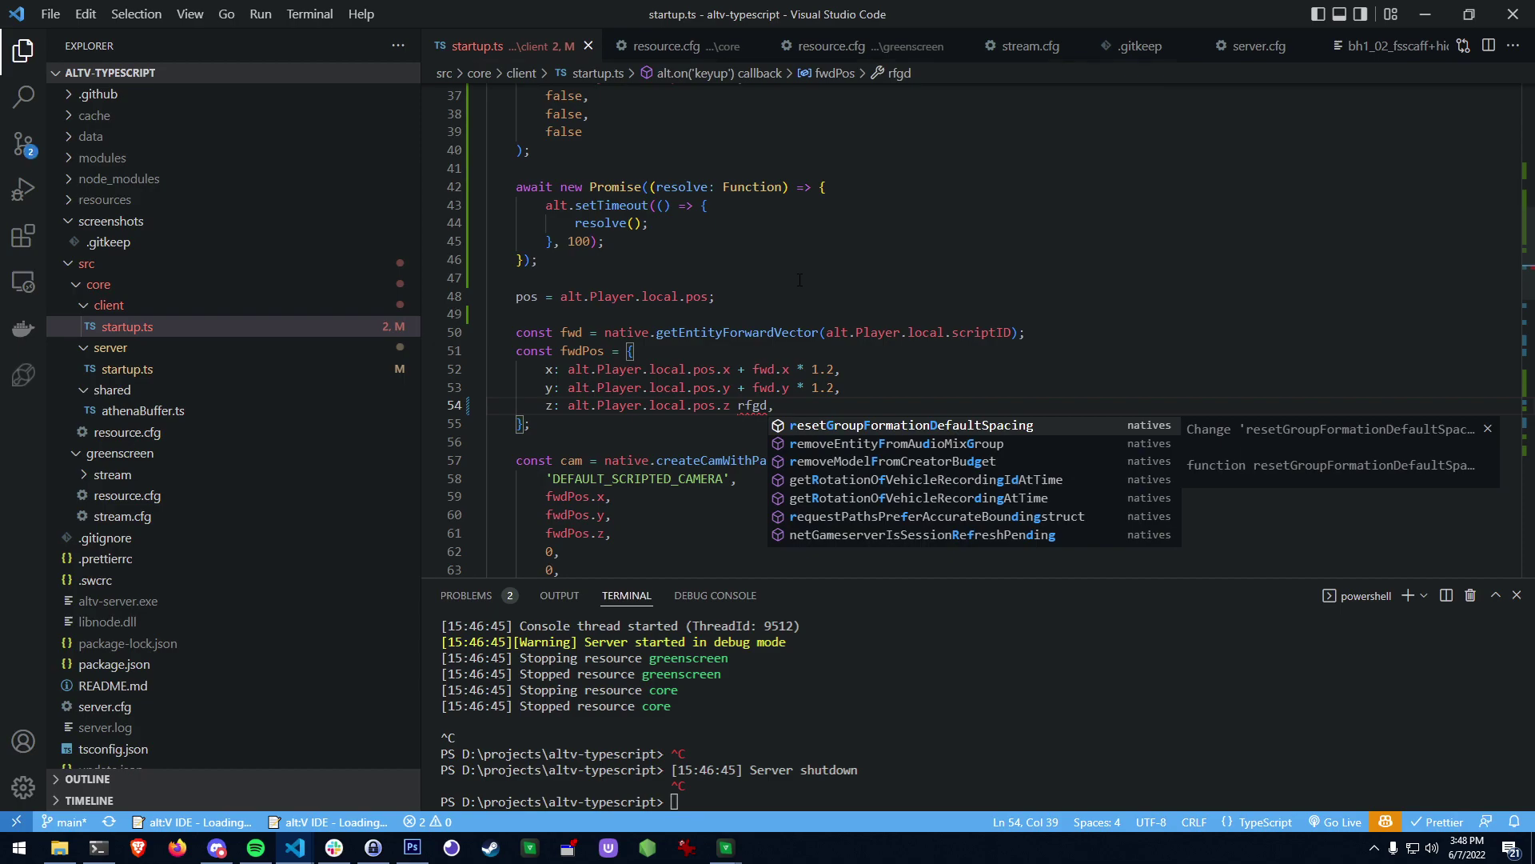
key("ctrl+z")
key("ctrl+z")
left_click(950, 392)
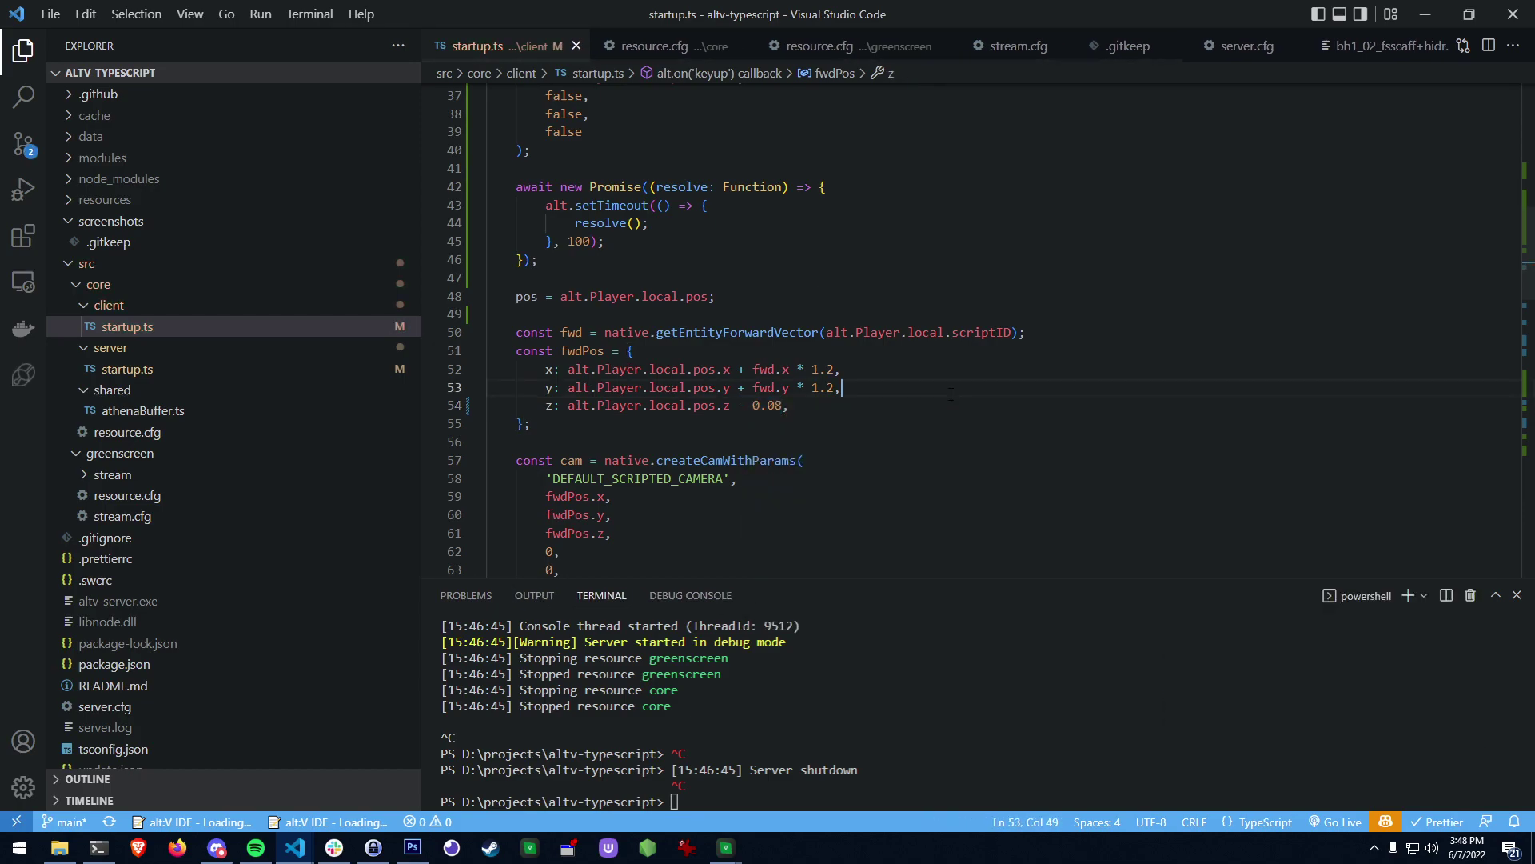
Check line 54's inline git diff, then set the fwdPos z offset to + 0.15.
left_click(468, 406)
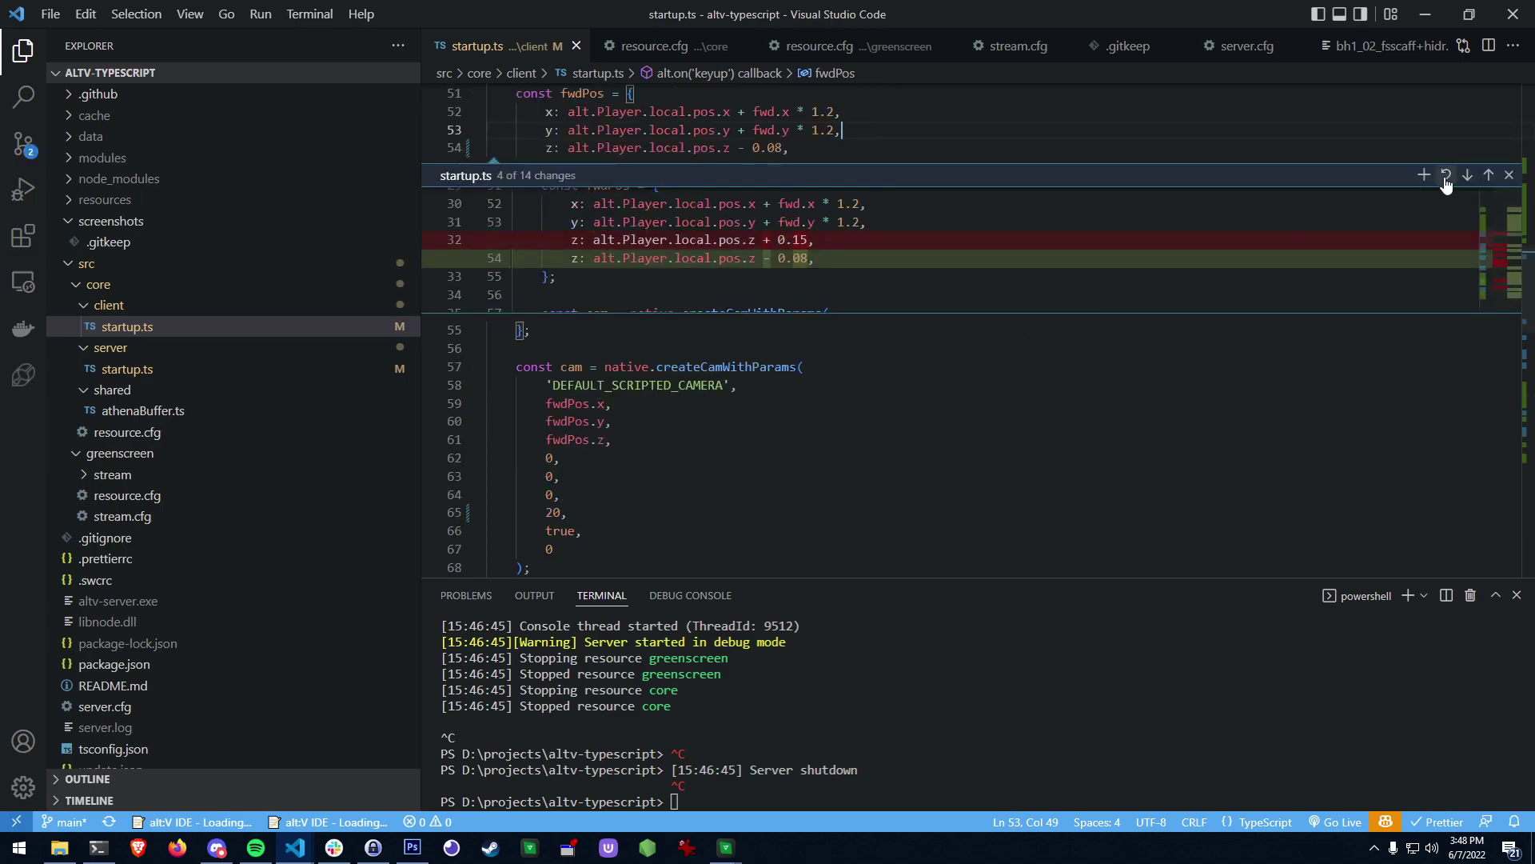
left_click(1508, 175)
scroll(724, 256, "up", 3)
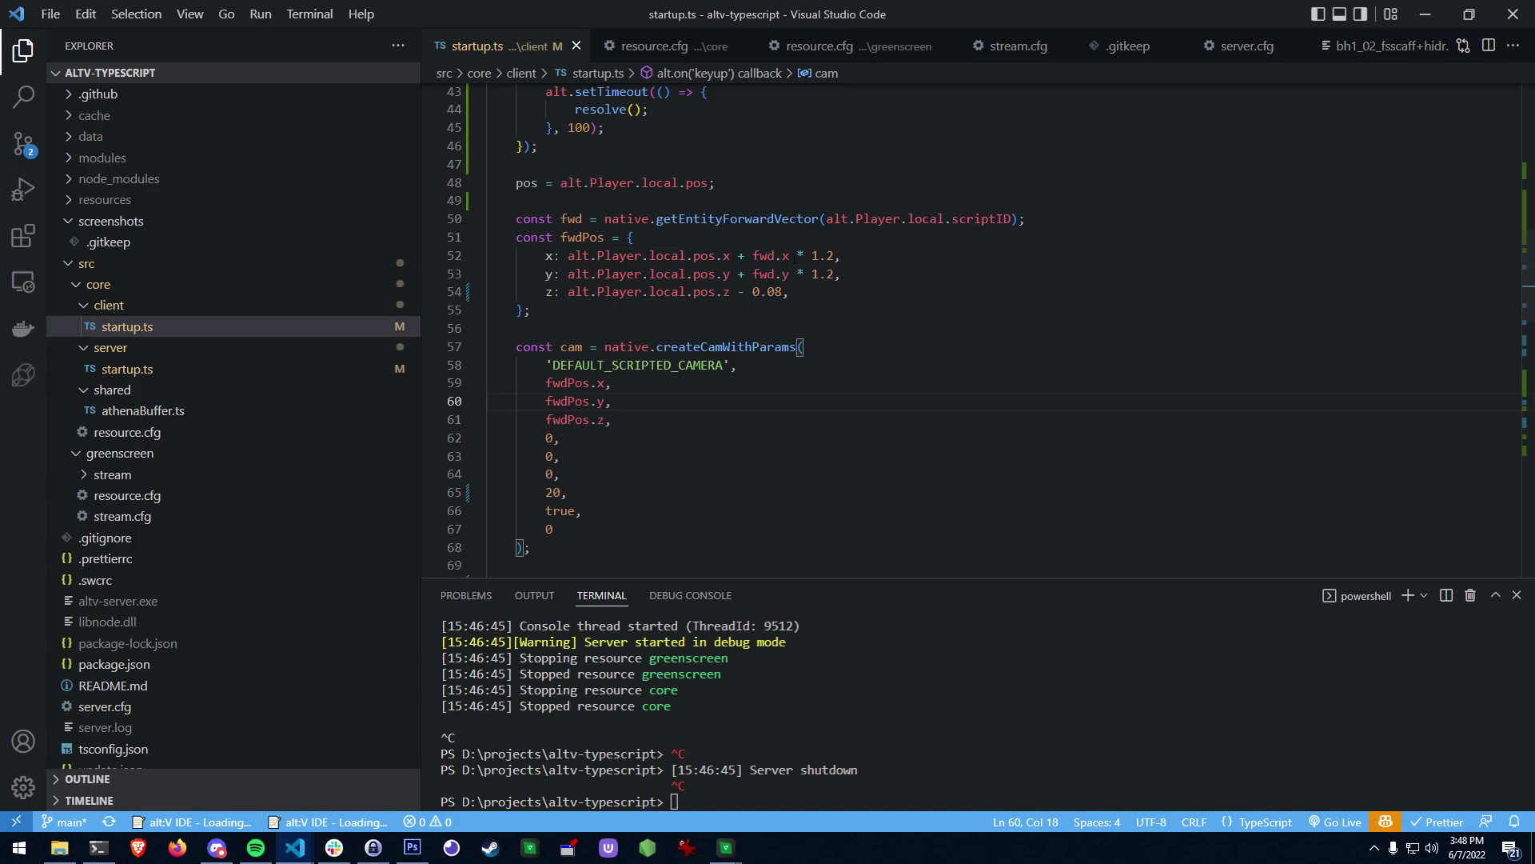
left_click(780, 292)
left_click_drag(780, 292, 740, 292)
type("+ 0.1")
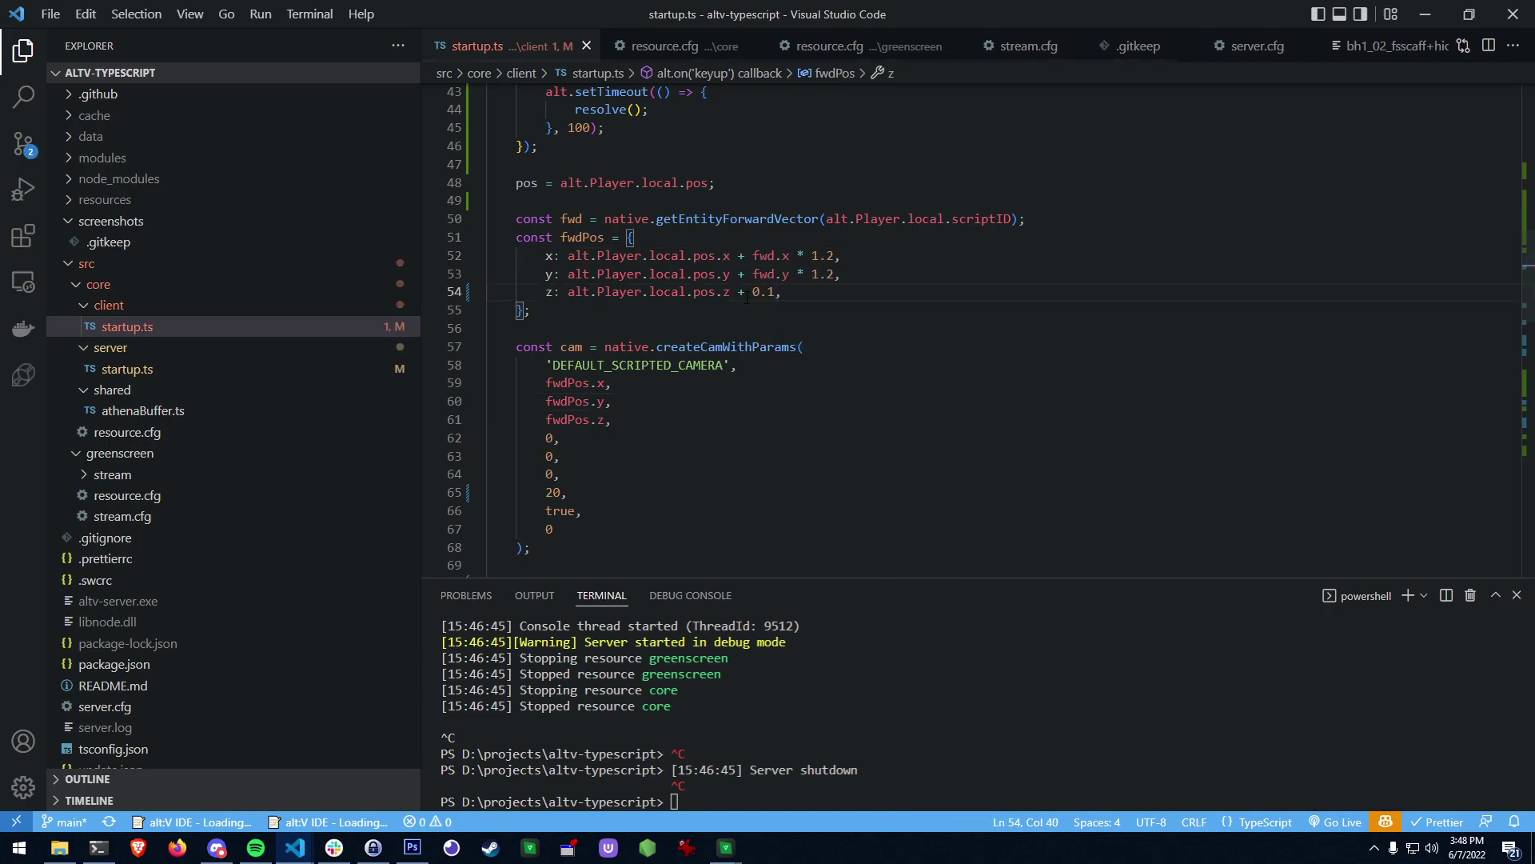
type("5")
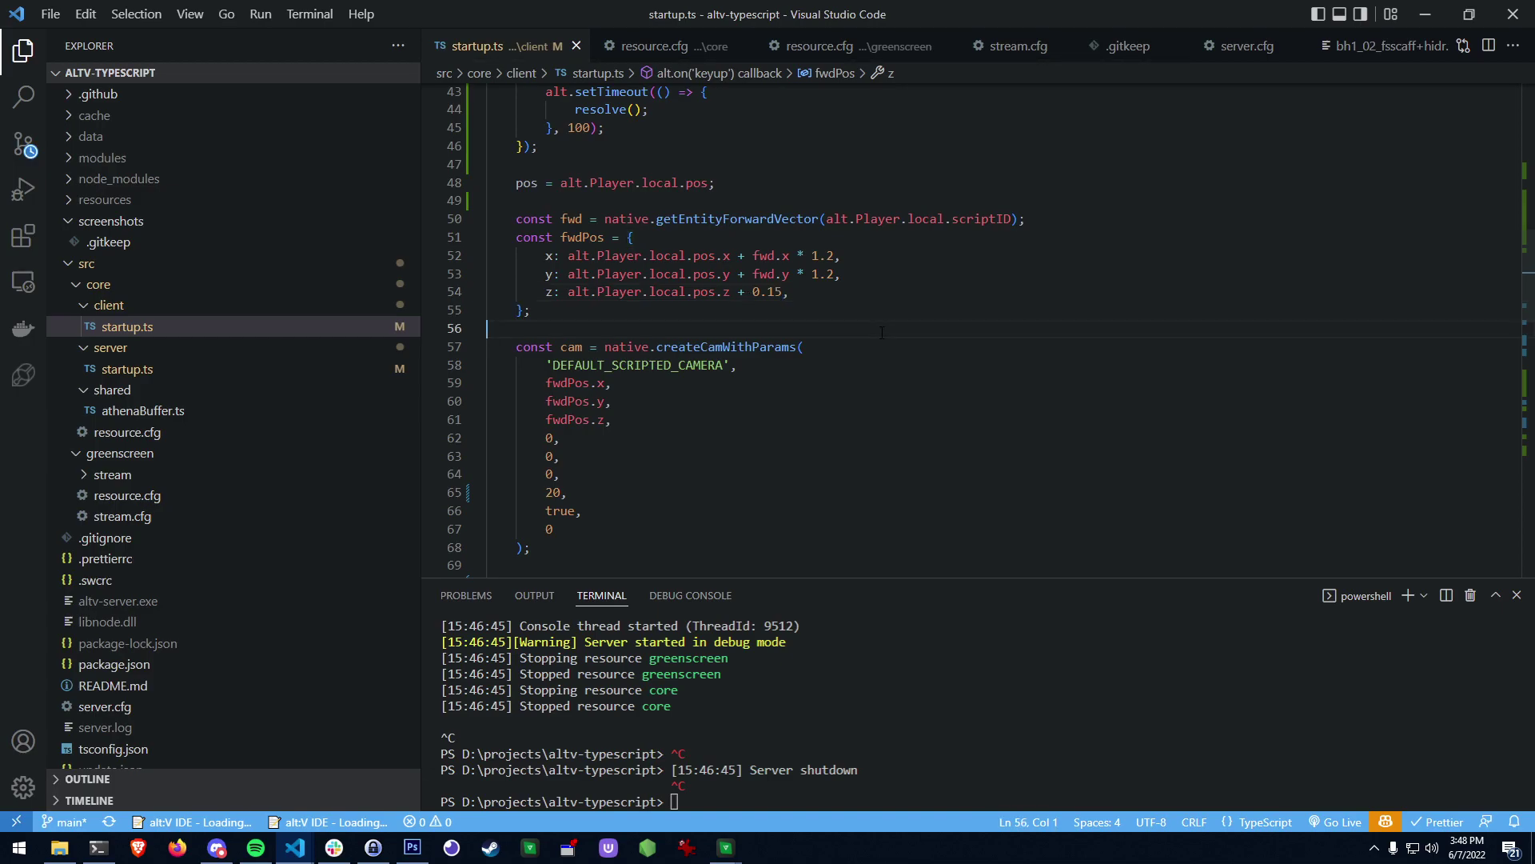
left_click(825, 324)
Scroll through the rest of client startup.ts to review the code.
scroll(825, 311, "down", 1)
scroll(825, 311, "up", 3)
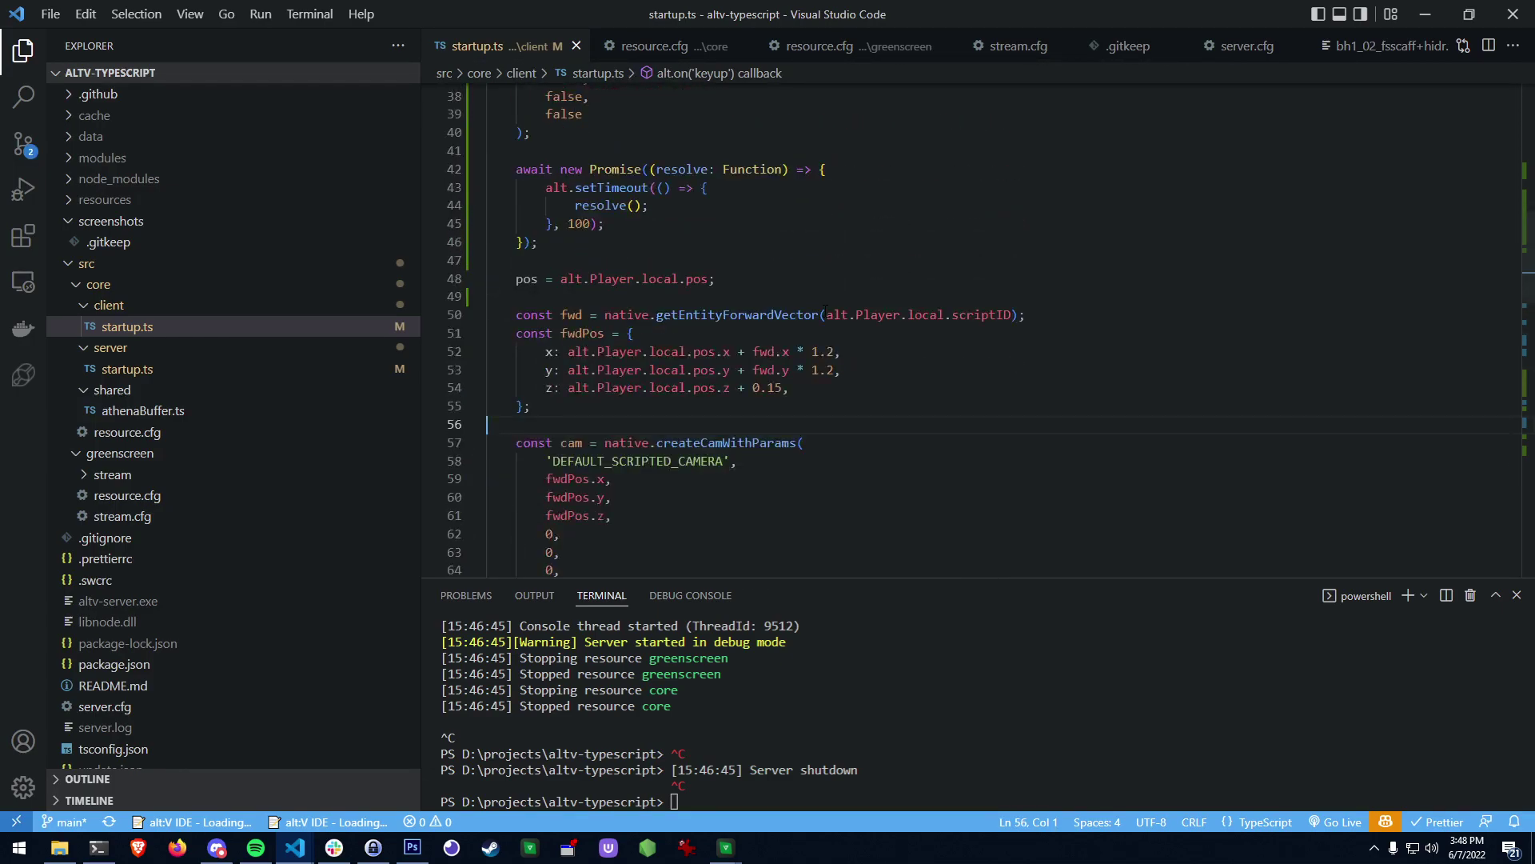
left_click(956, 370)
scroll(952, 374, "down", 1)
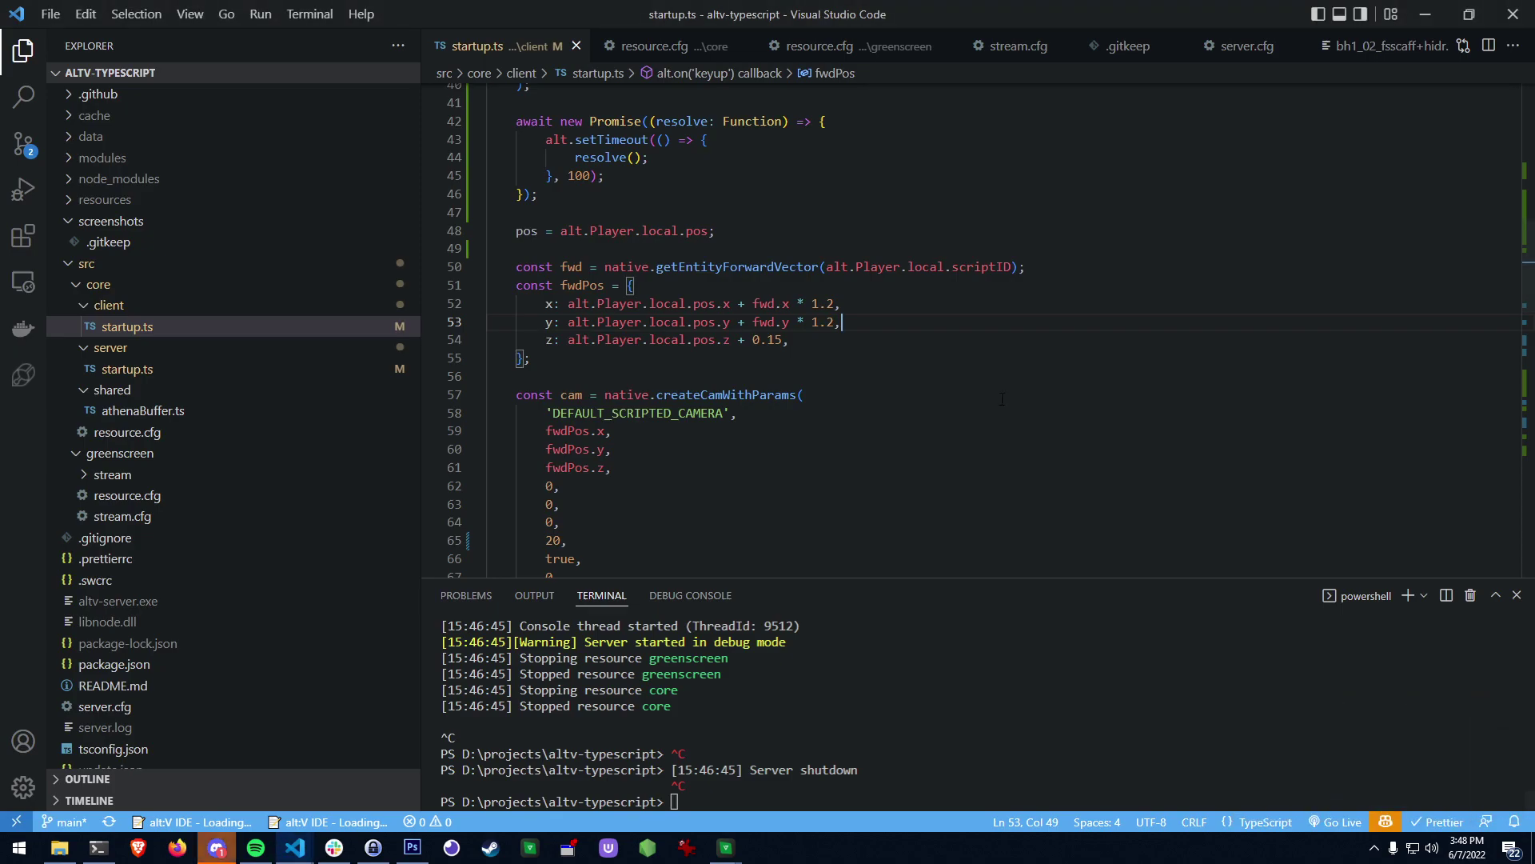
left_click(964, 364)
scroll(963, 364, "down", 5)
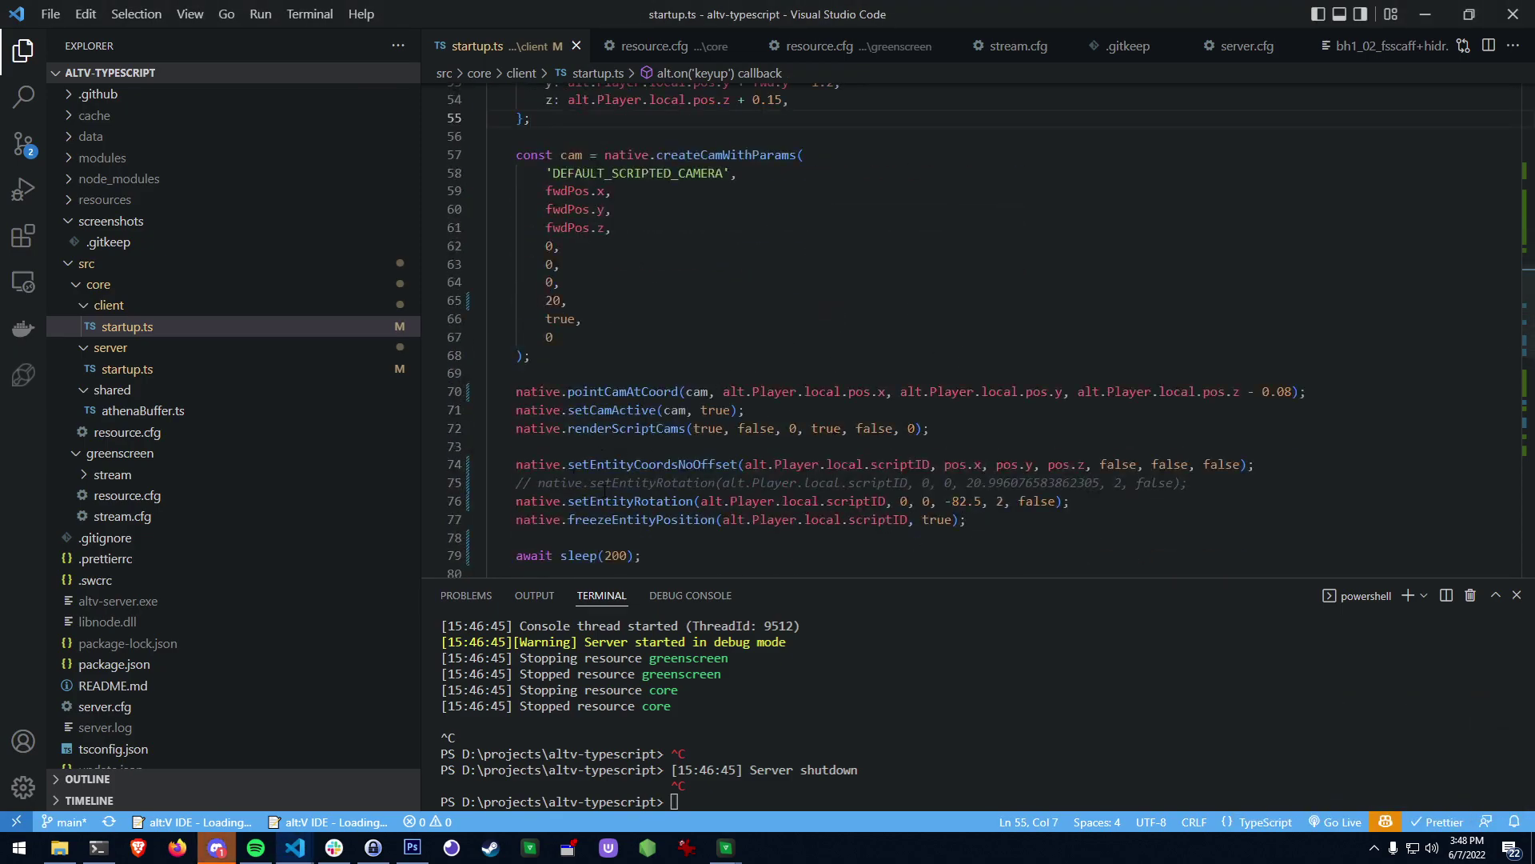
Change the camera aim offset on line 70 from - 0.08 to + 0.15.
left_click(1261, 392)
key("BackSpace")
type("+")
key("Right")
key("Right")
key("BackSpace")
key("BackSpace")
type("15")
key("Up")
scroll(728, 397, "down", 3)
scroll(728, 397, "down", 8)
scroll(546, 242, "up", 8)
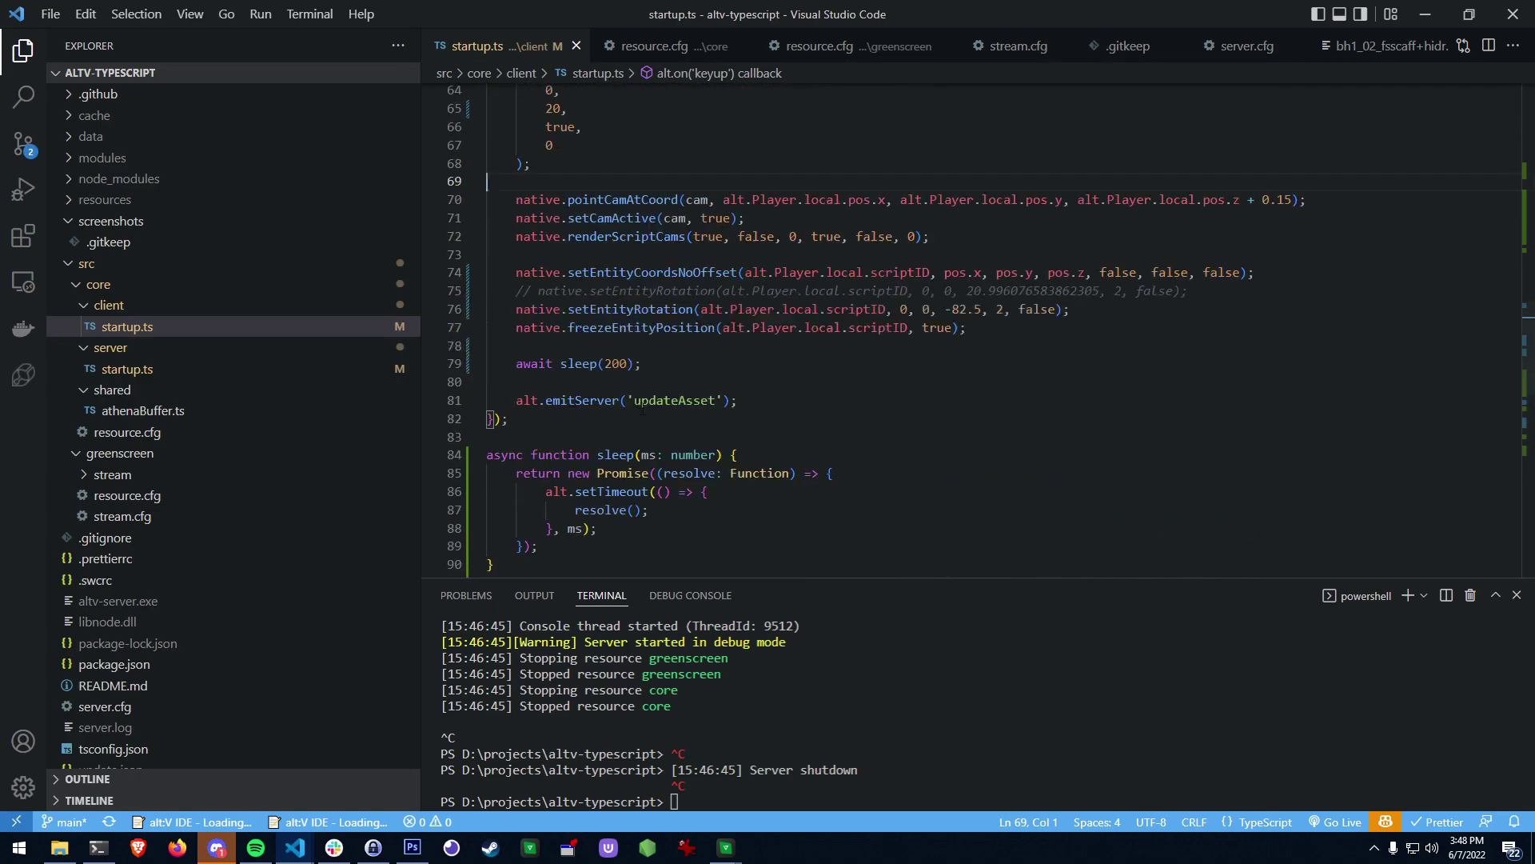
scroll(547, 242, "down", 10)
Compute 82.5*2 in Calculator and replace 82.5 with 165 on line 100.
left_click(583, 171)
left_click(3, 854)
type("calc")
key("Return")
type("82.5*2")
key("Return")
left_click(1481, 172)
left_click_drag(553, 170, 585, 170)
type("165")
scroll(626, 338, "up", 20)
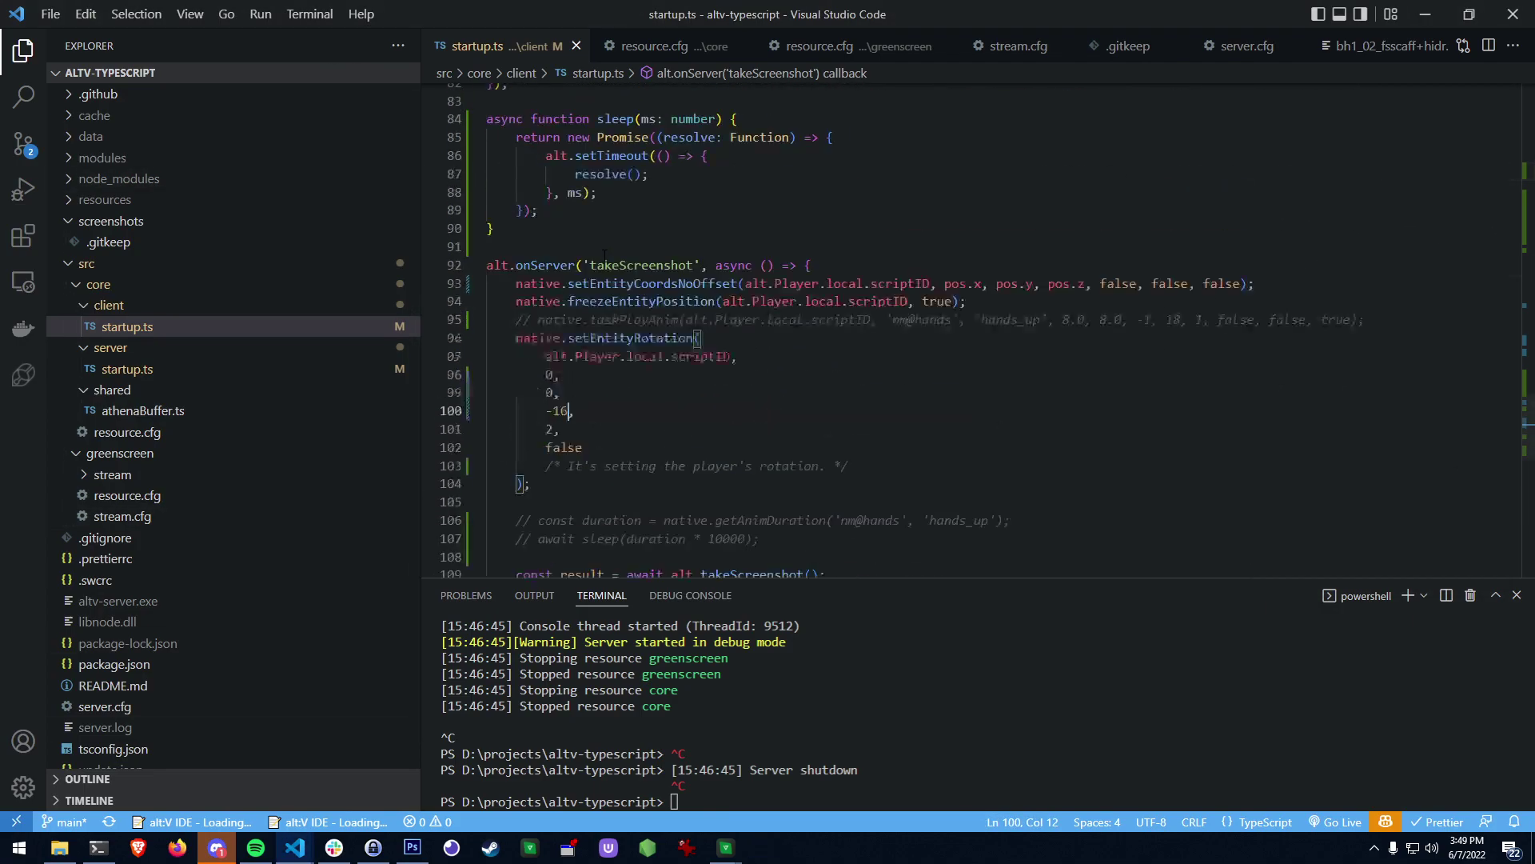
scroll(626, 336, "up", 3)
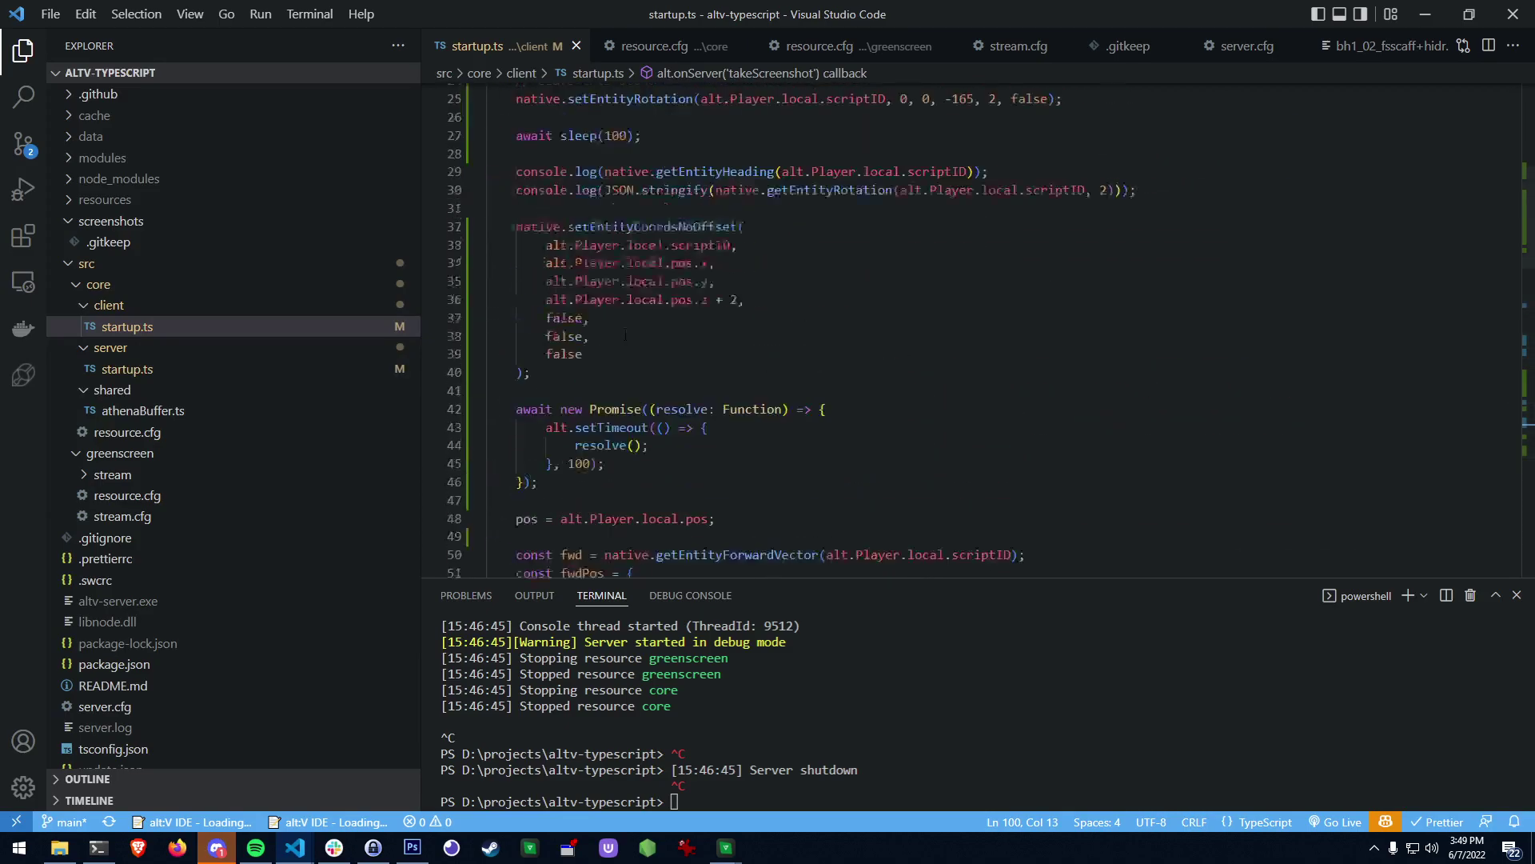
scroll(617, 344, "up", 4)
Change line 76's rotation from -82.5 to -165, then clear the terminal.
left_click(920, 255)
double_click(959, 290)
scroll(714, 309, "down", 10)
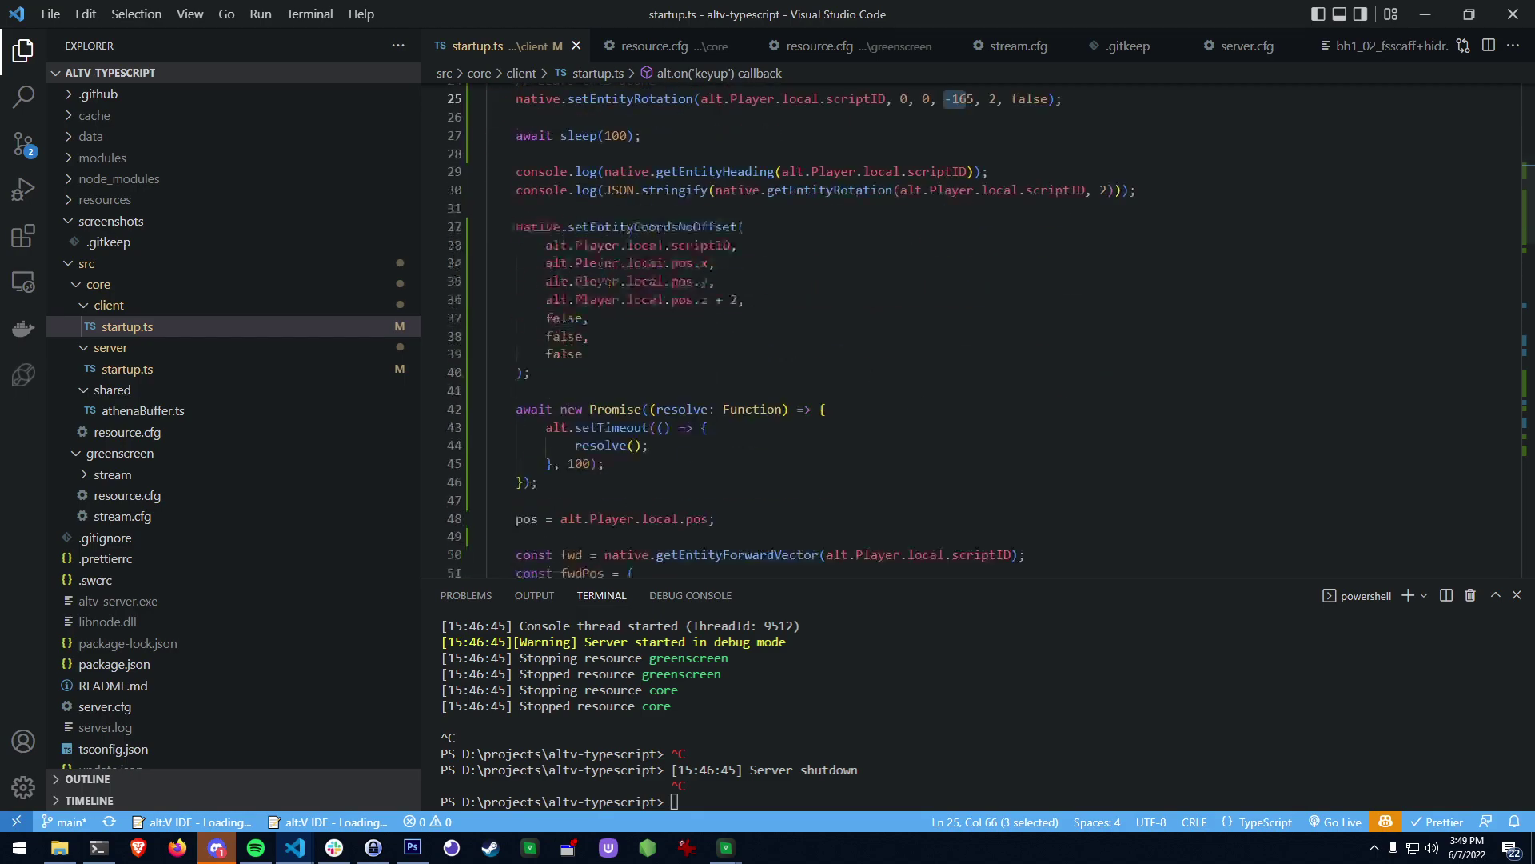
scroll(714, 309, "down", 5)
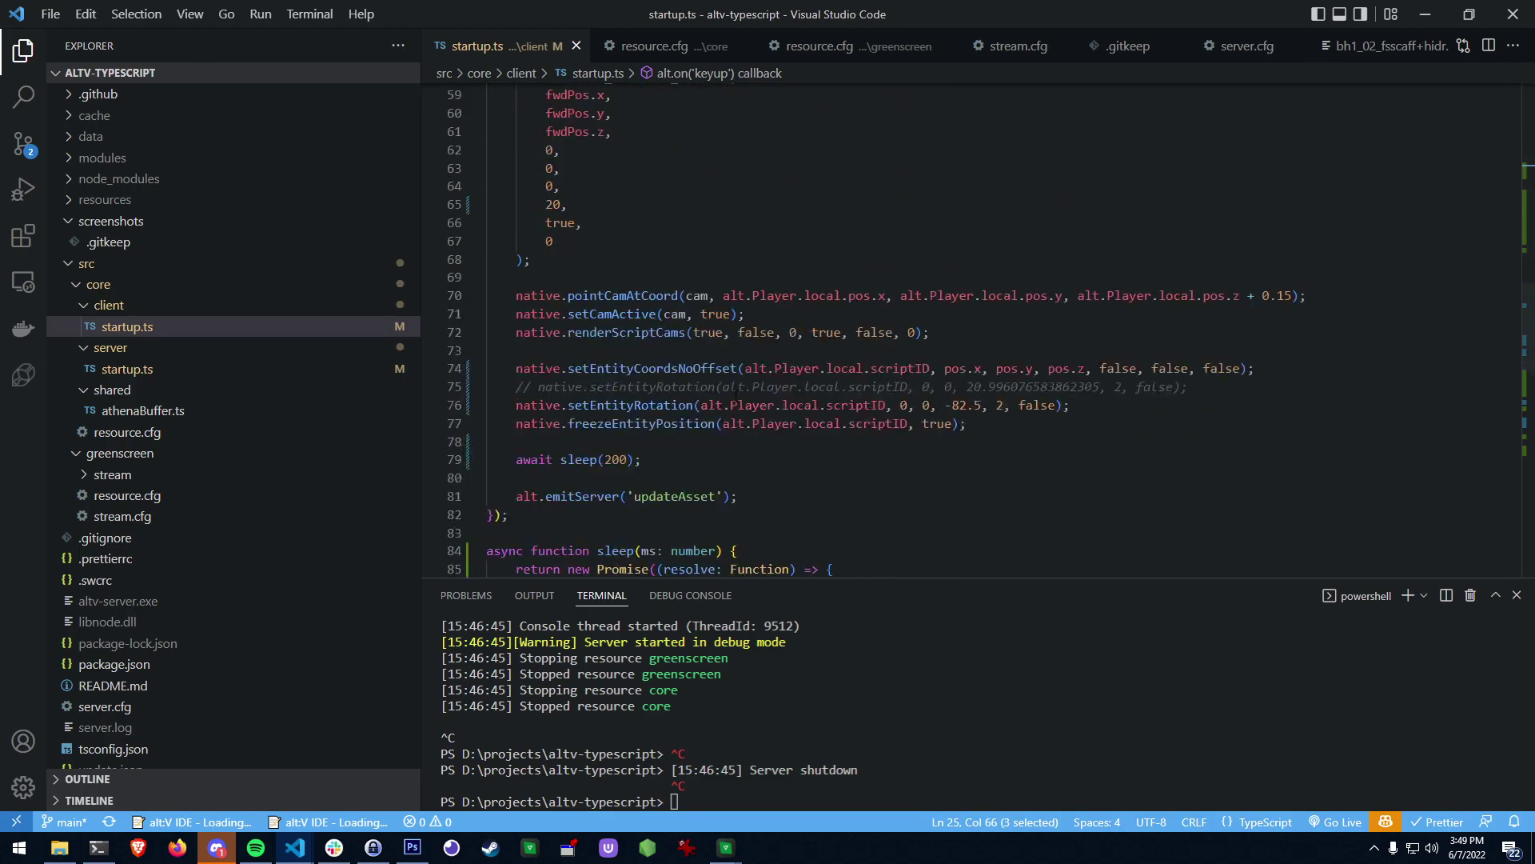
left_click(945, 405)
left_click_drag(950, 405, 984, 405)
type("165")
scroll(942, 360, "down", 4)
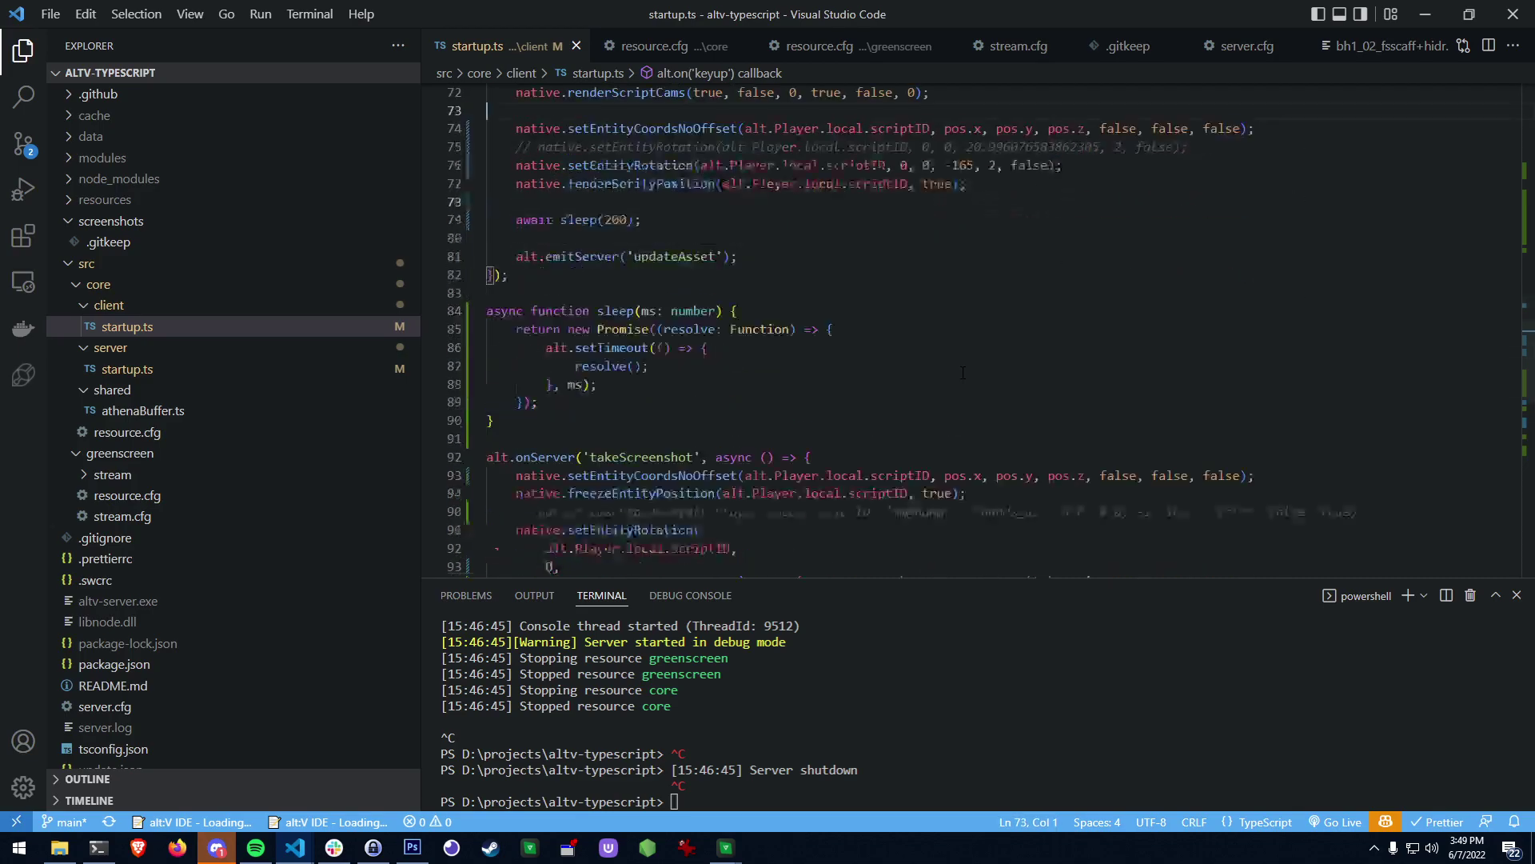
left_click(942, 324)
left_click(983, 696)
key("Return")
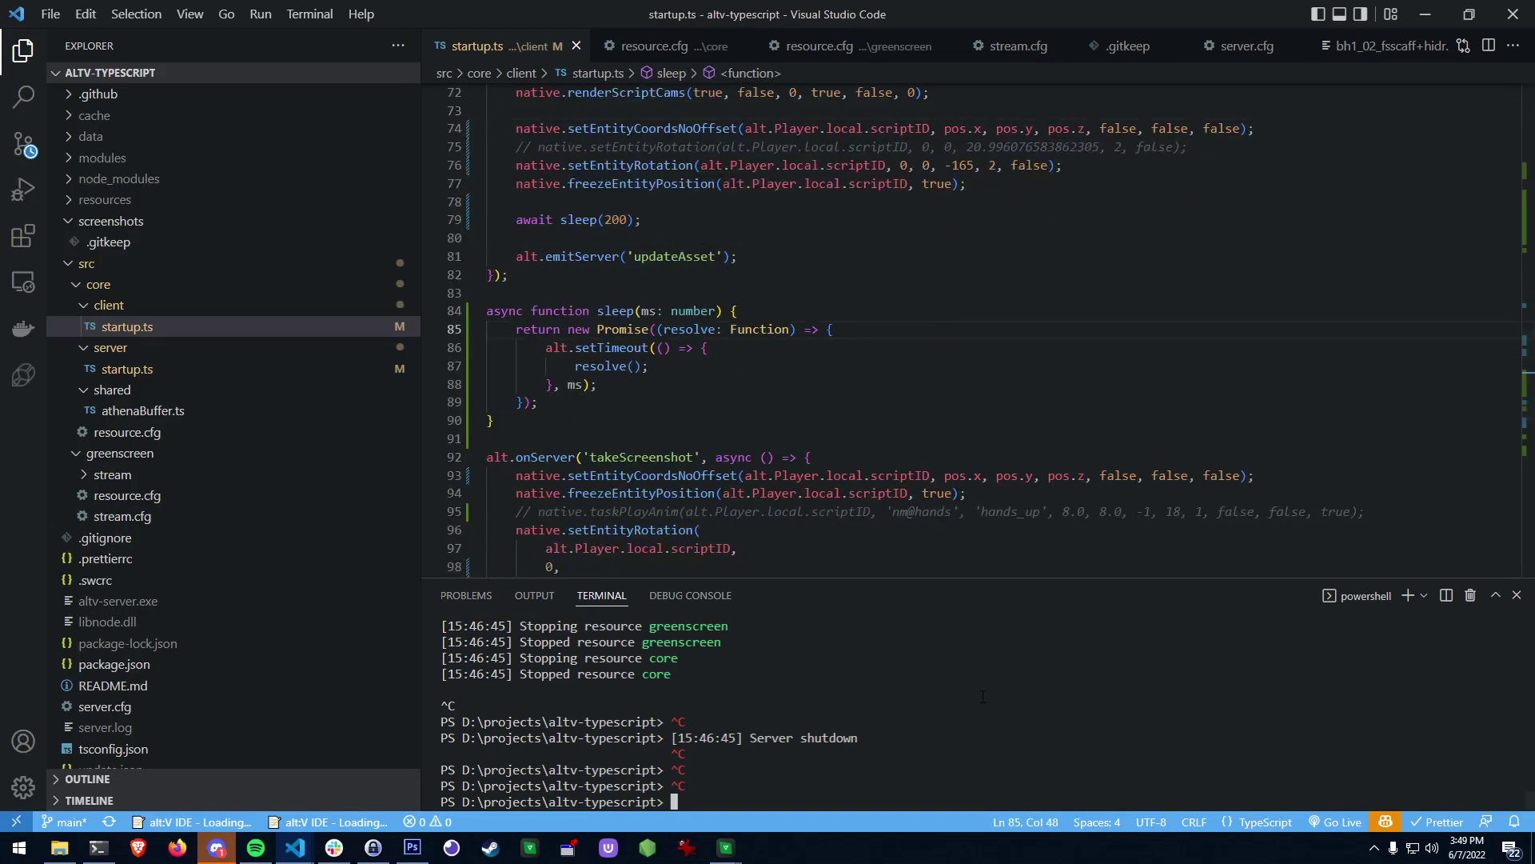
Restart the dev server by rerunning npm run dev.
key("ctrl+l")
key("Up")
key("Return")
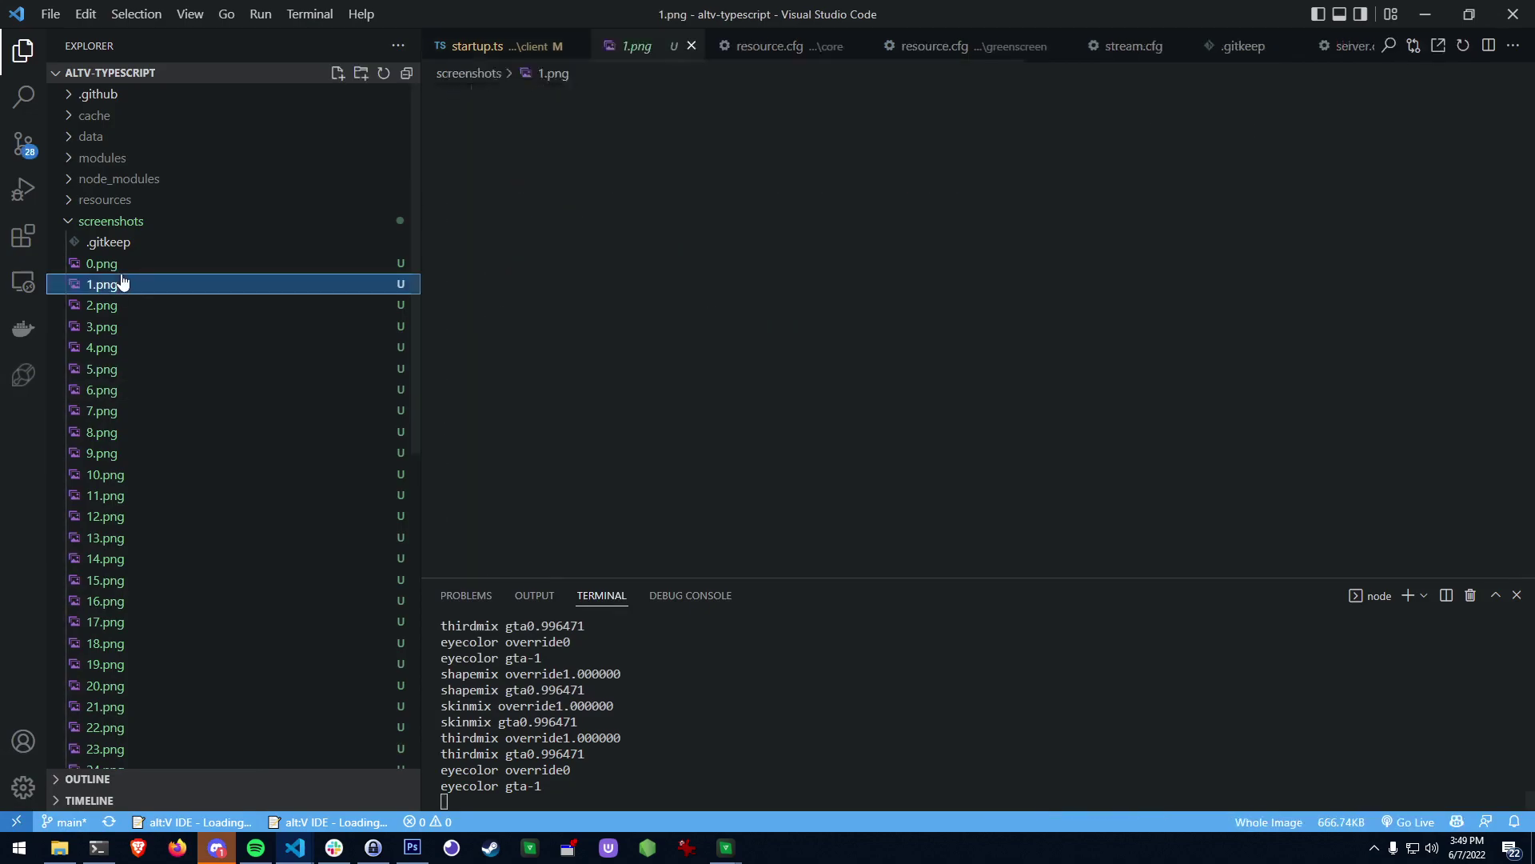
Preview captured screenshots 1.png and 11.png, then switch to Photoshop.
left_click(102, 284)
left_click(172, 432)
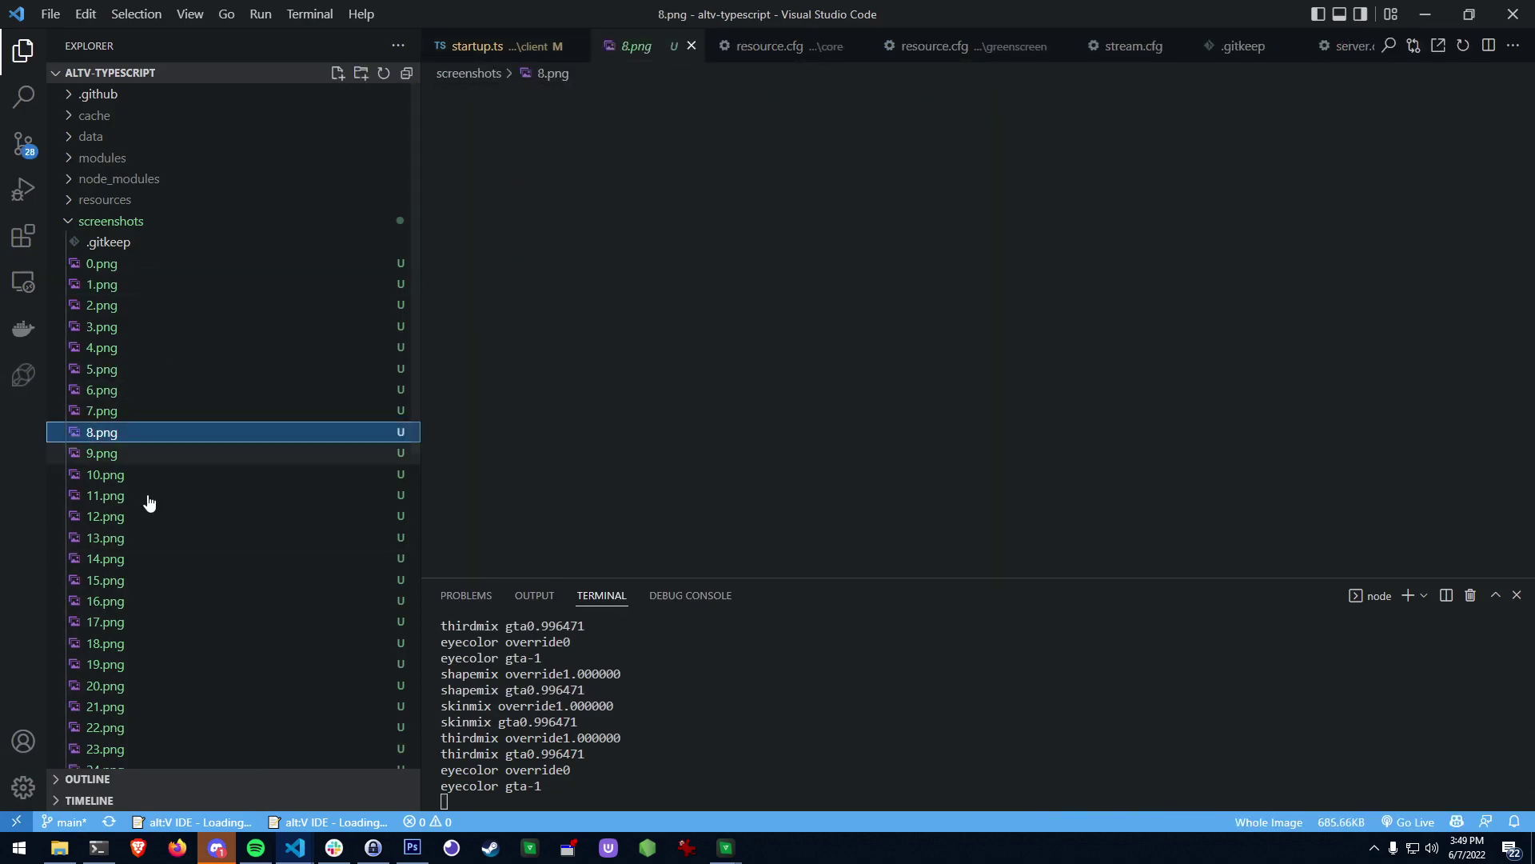
left_click(148, 496)
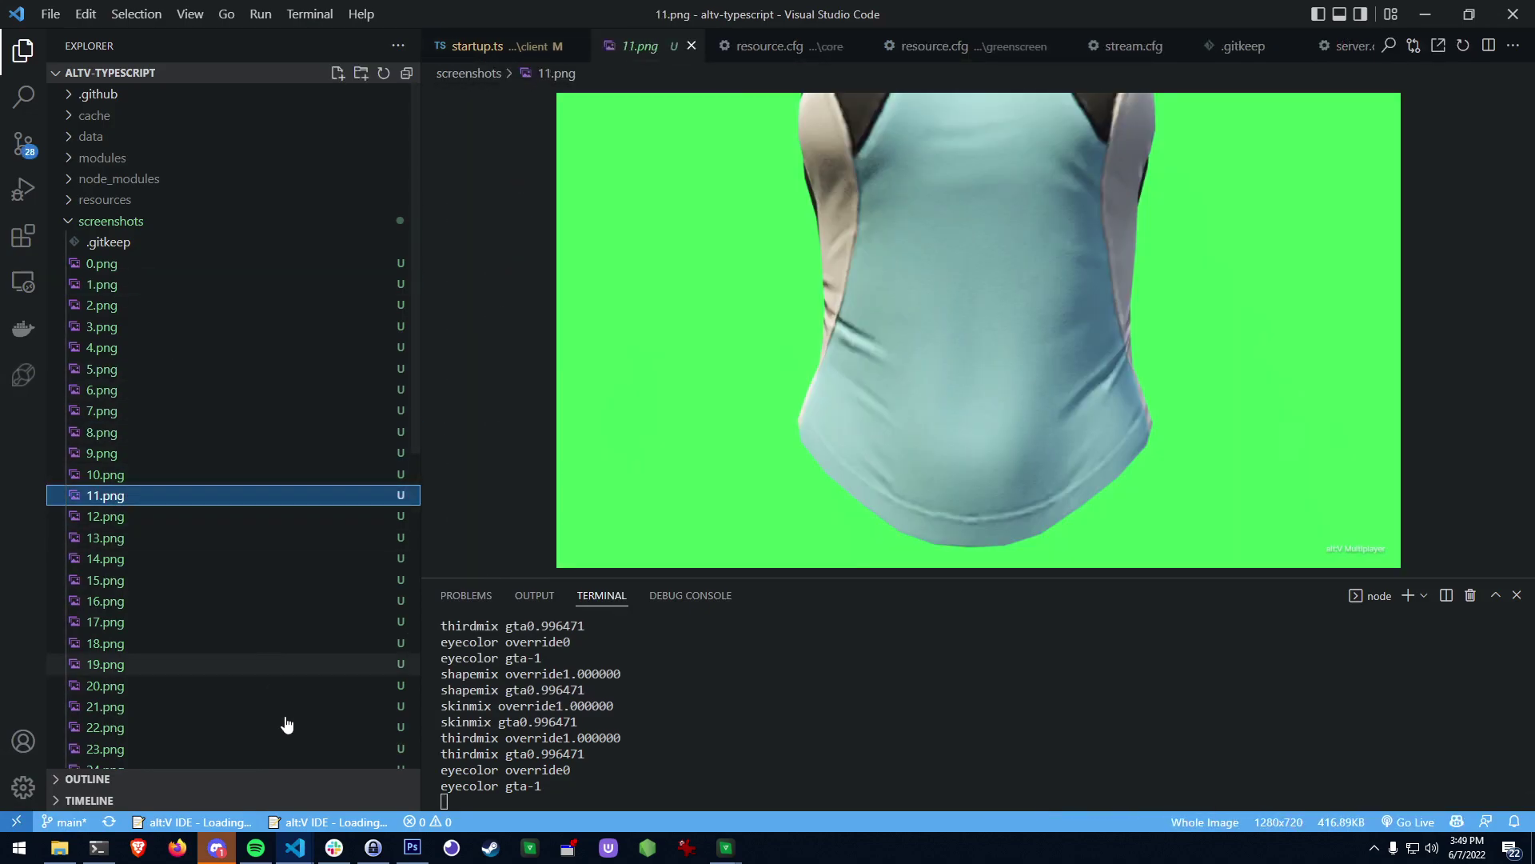
left_click(423, 856)
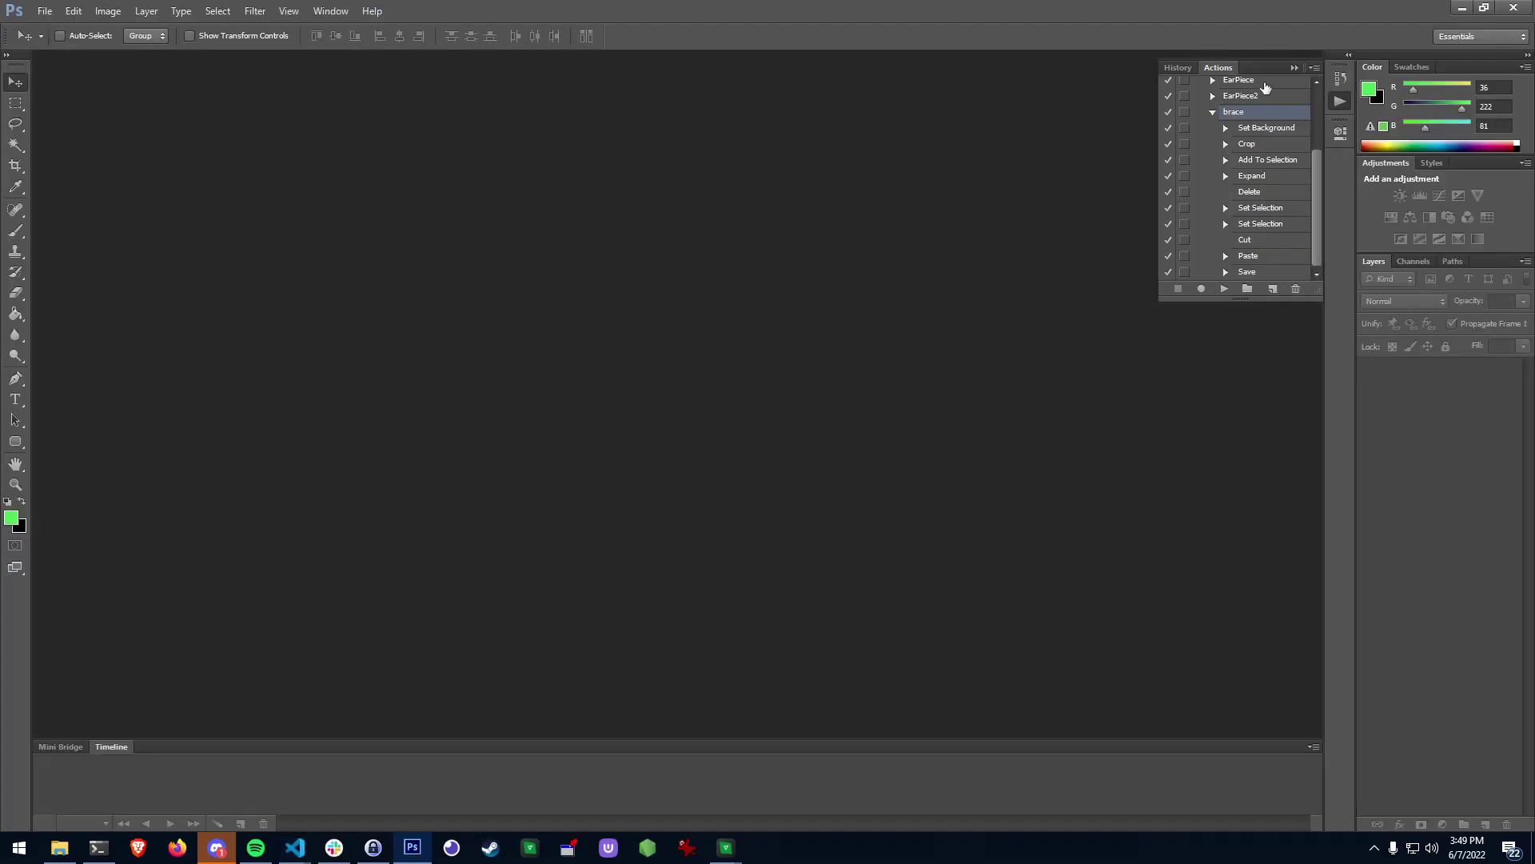
Collapse the brace action and open 6.png from the screenshots folder.
left_click(1213, 112)
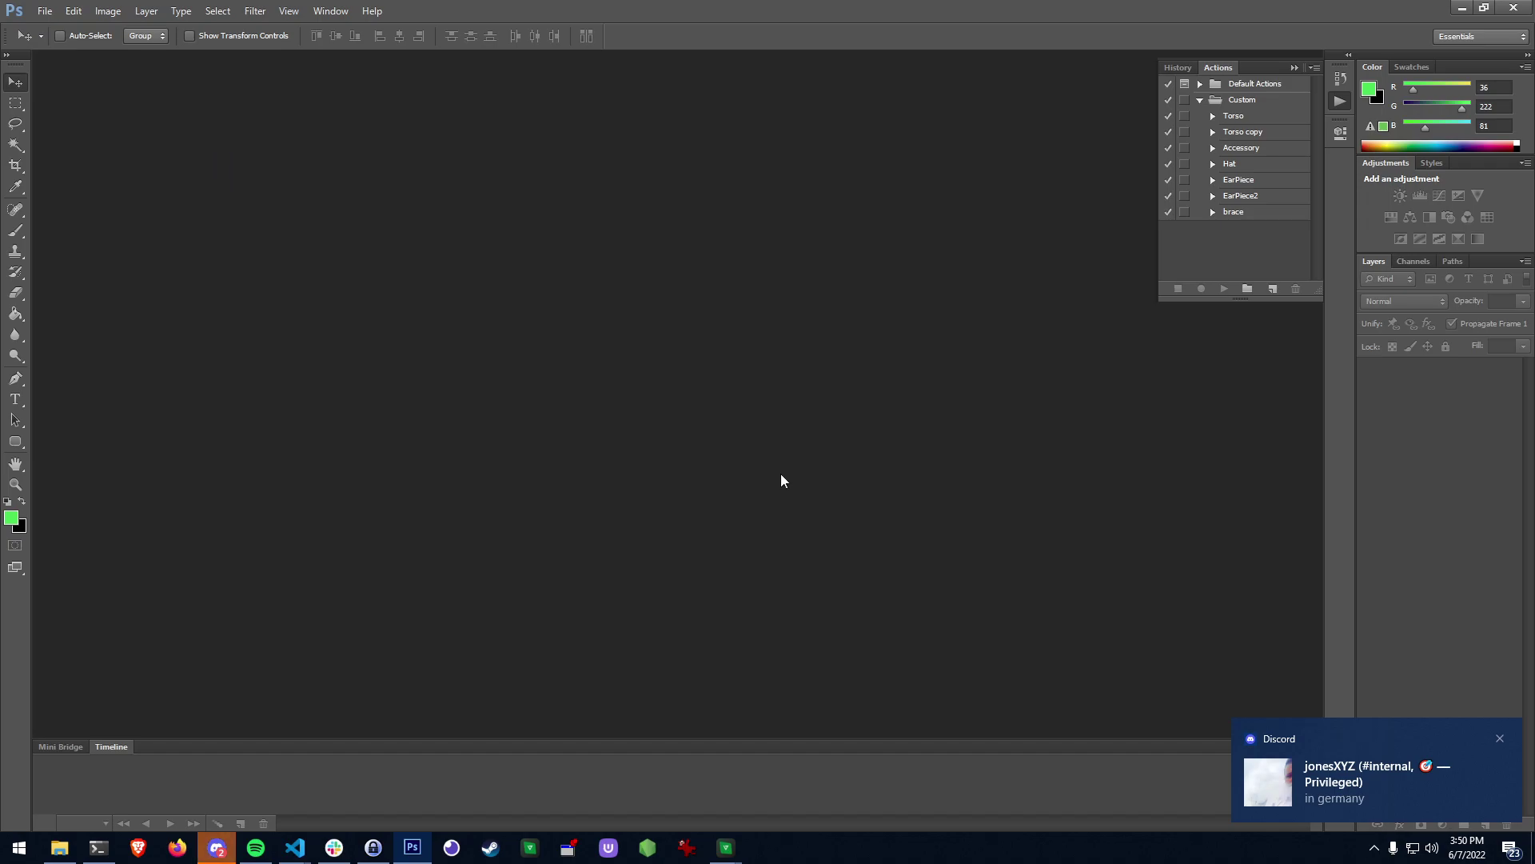
left_click(1501, 739)
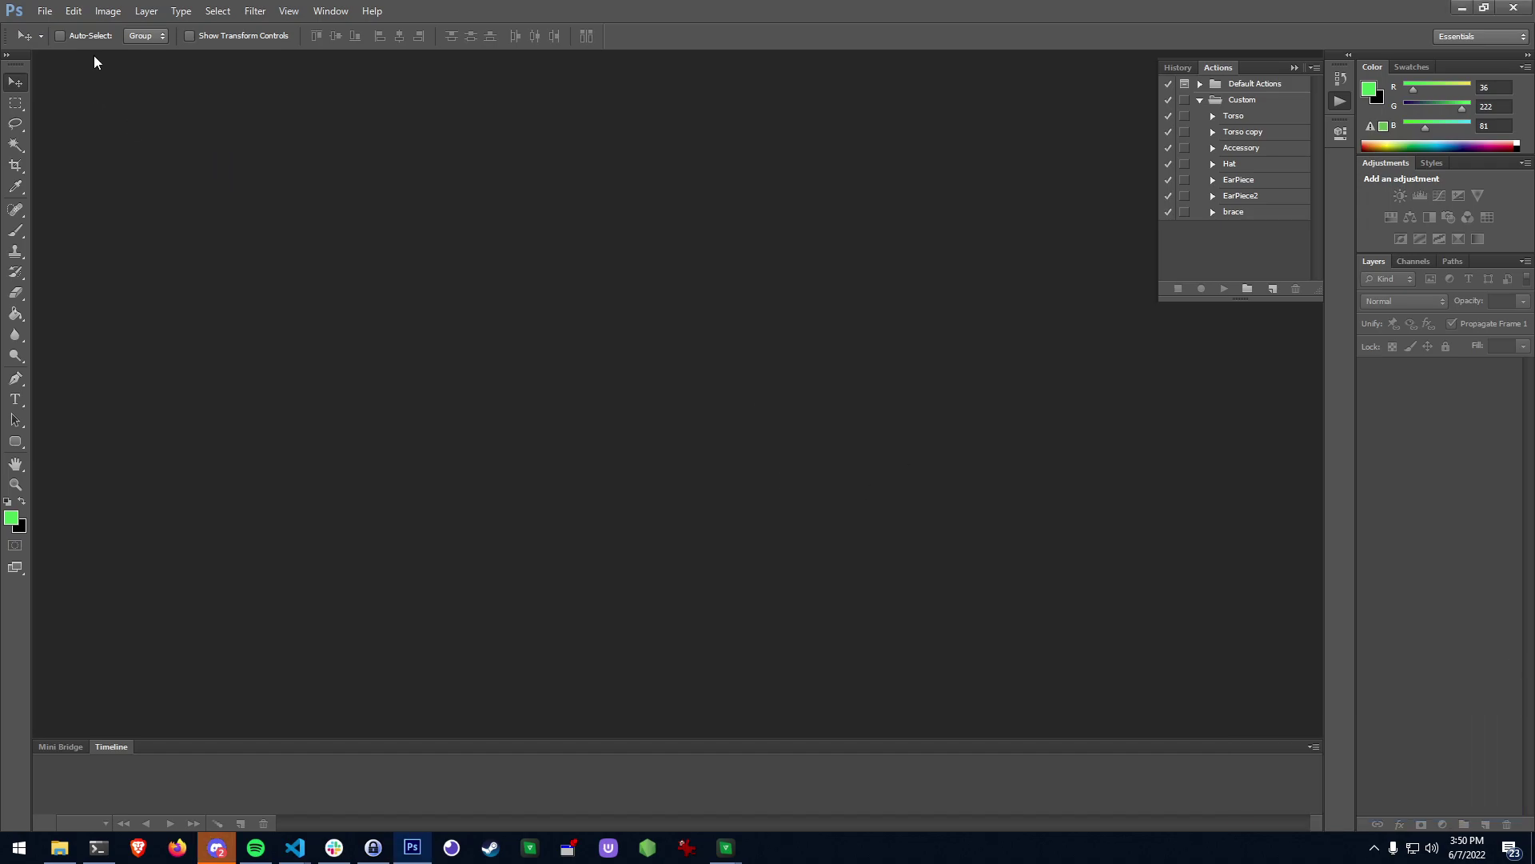
left_click(44, 12)
left_click(55, 44)
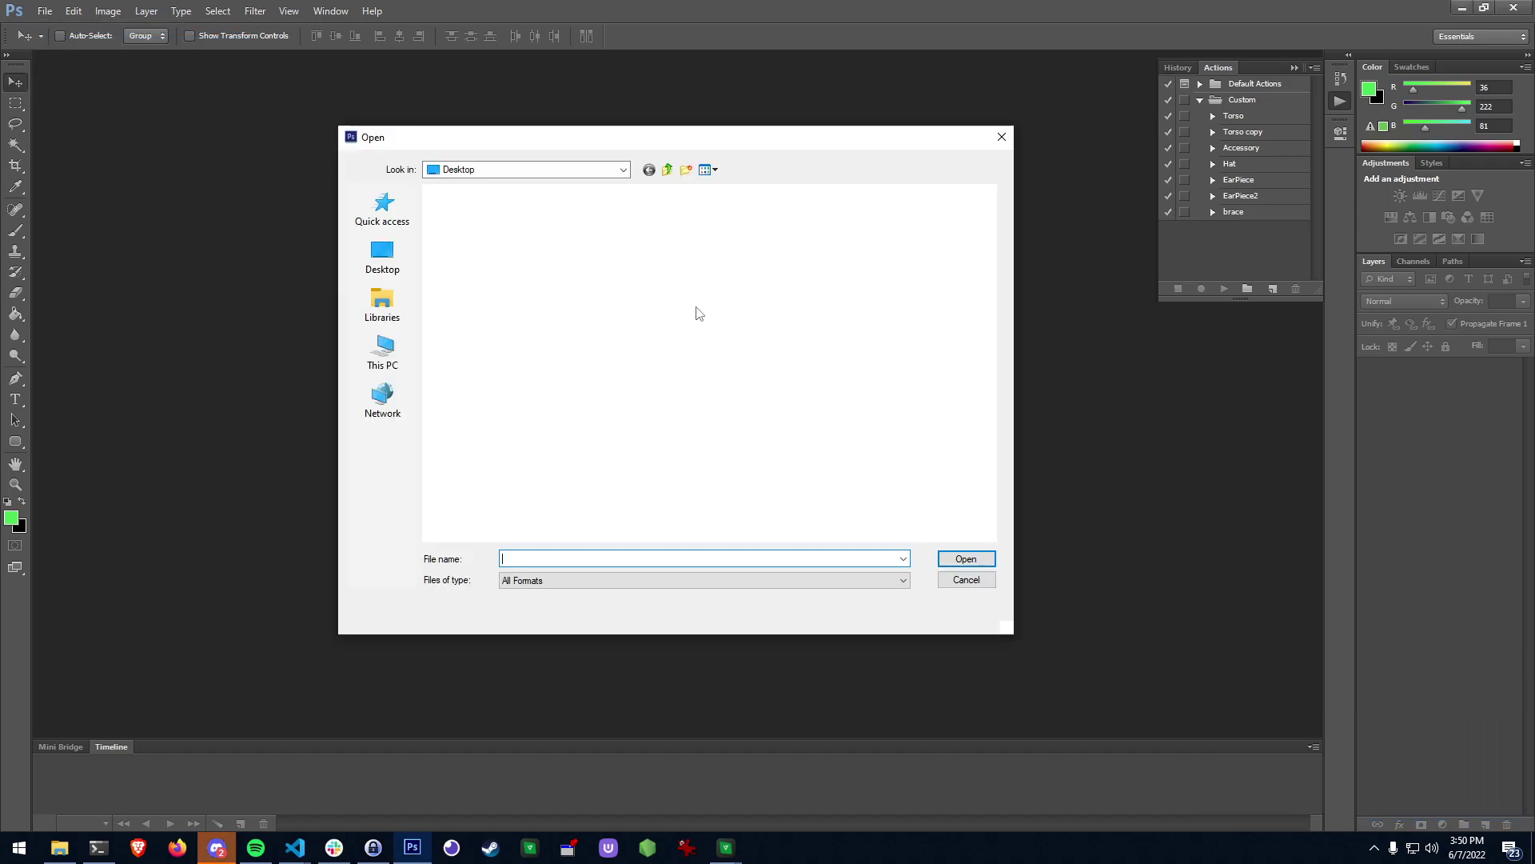
left_click(383, 350)
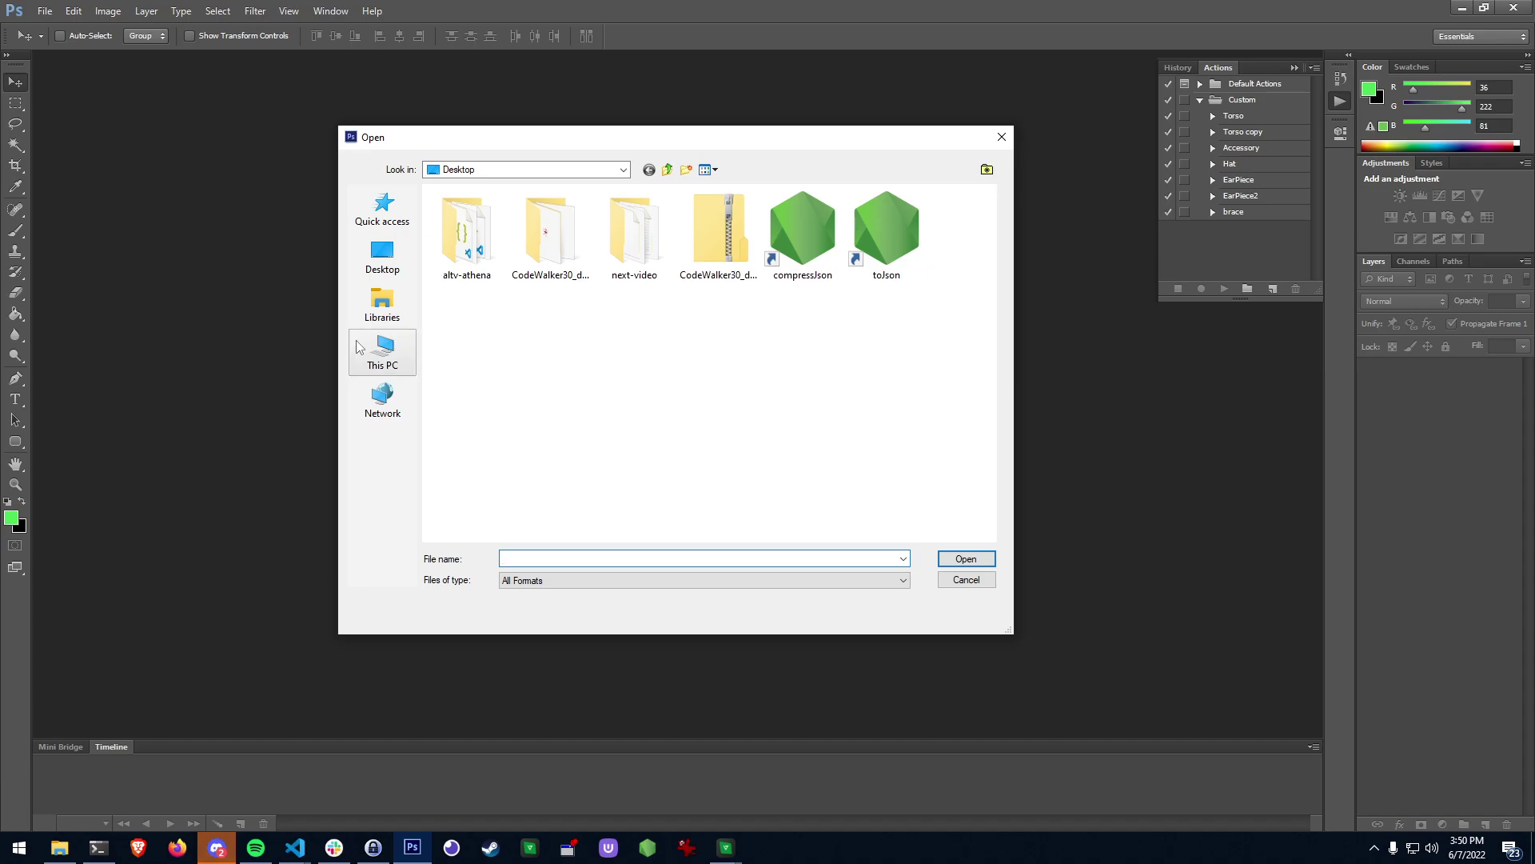
left_click(382, 210)
double_click(674, 308)
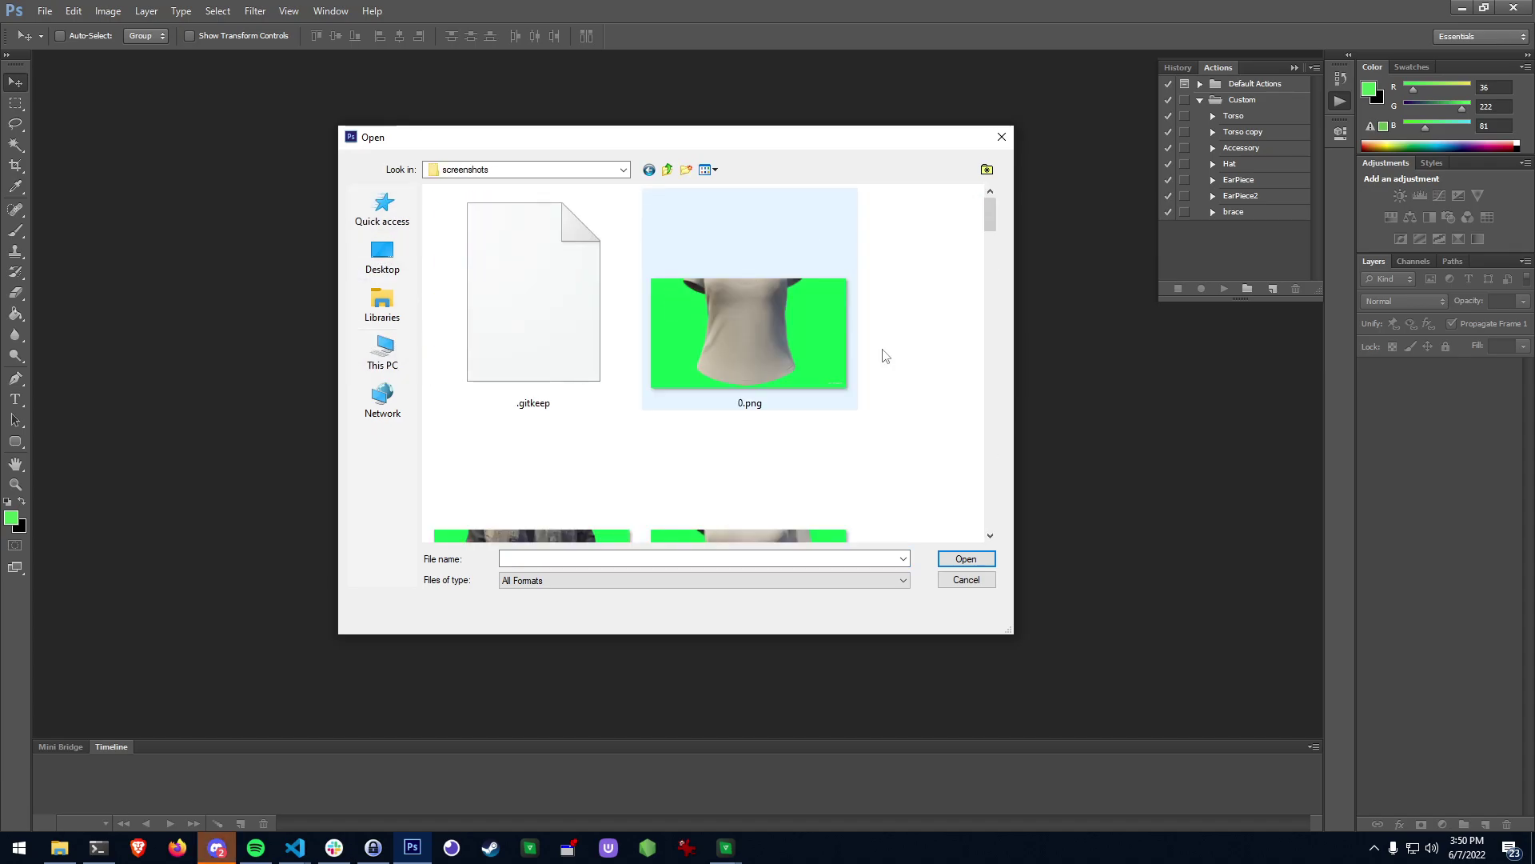
scroll(809, 350, "down", 3)
left_click(809, 350)
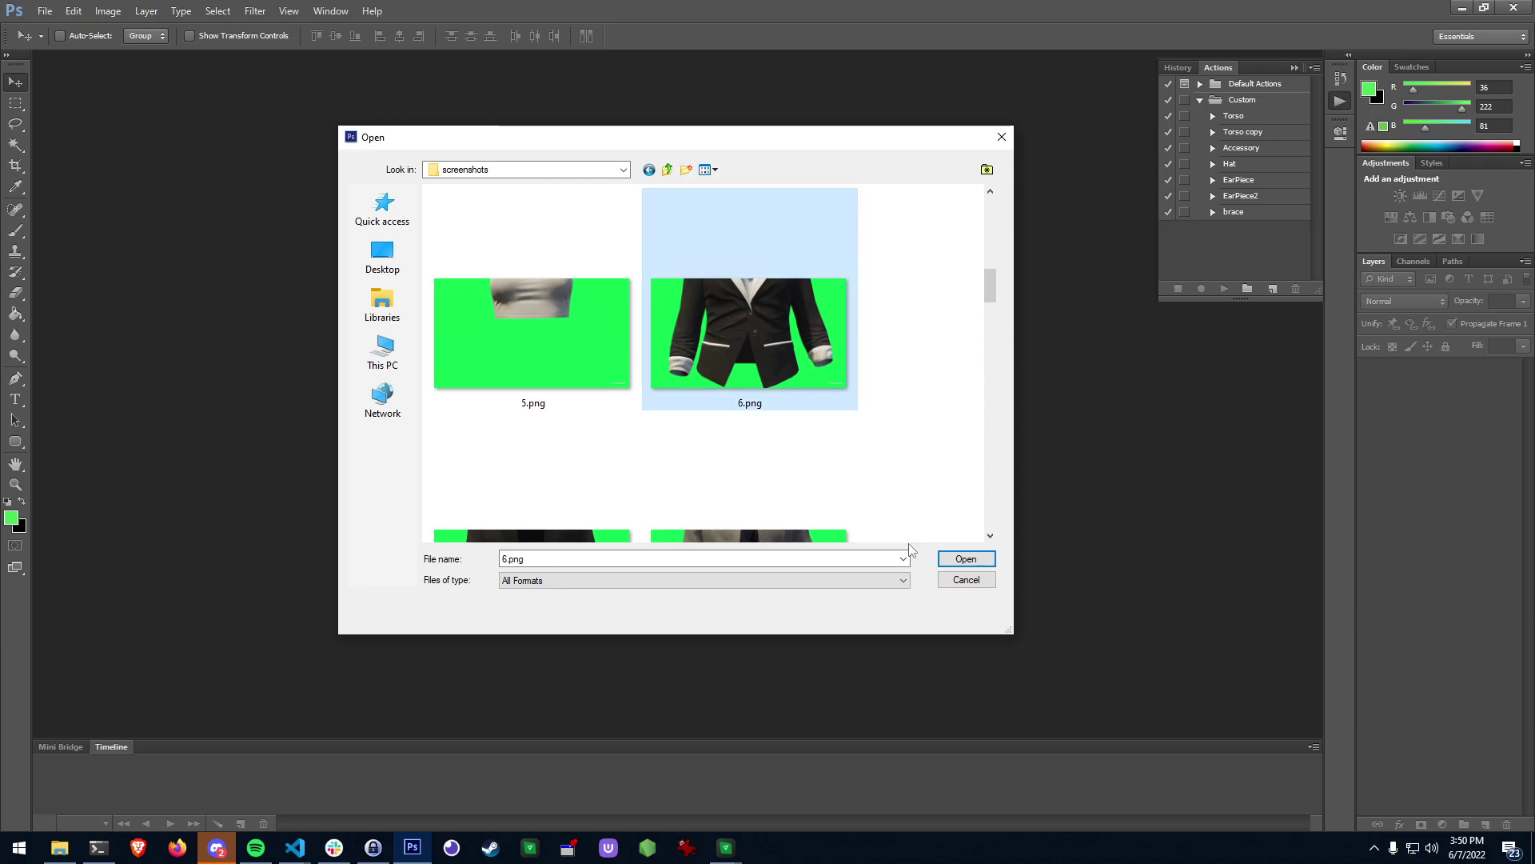
left_click(966, 558)
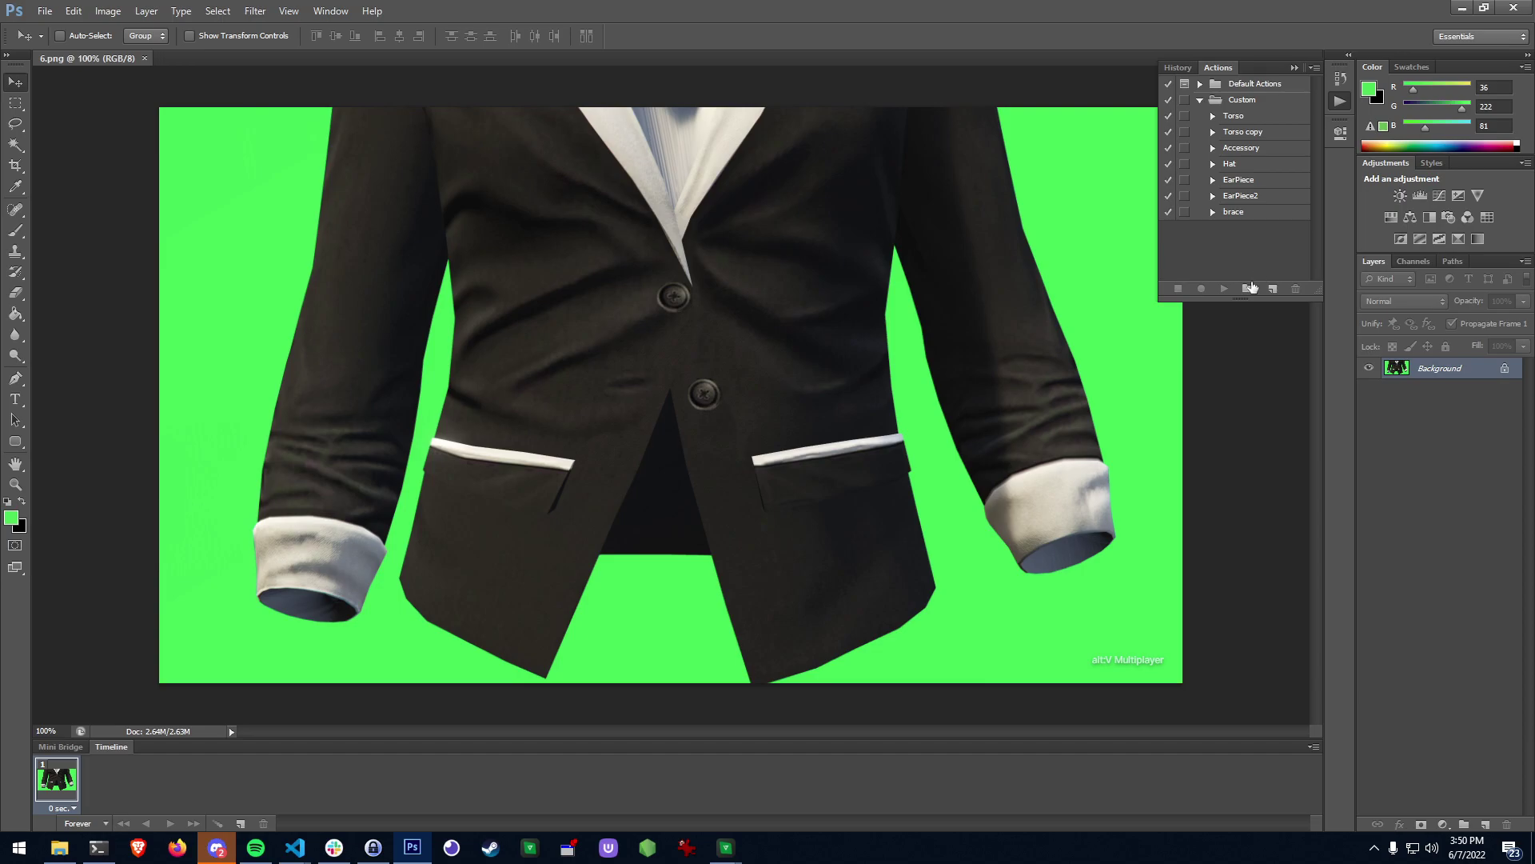
Create a new action named ProcessShirt in the Custom set and start recording.
left_click(1244, 100)
left_click(1273, 290)
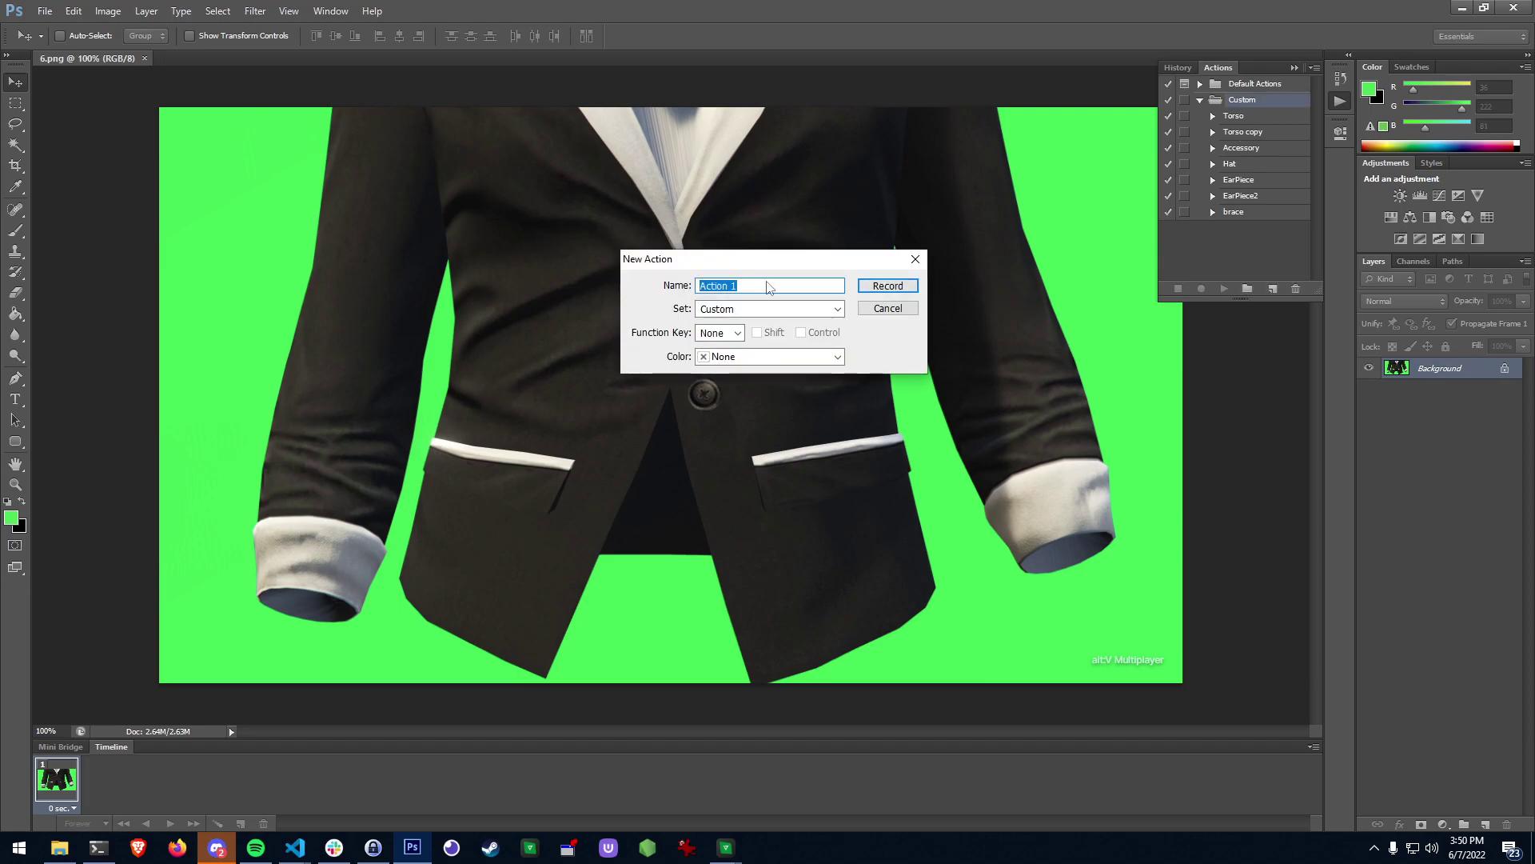
left_click(767, 282)
type("ProcessShirt")
key("Return")
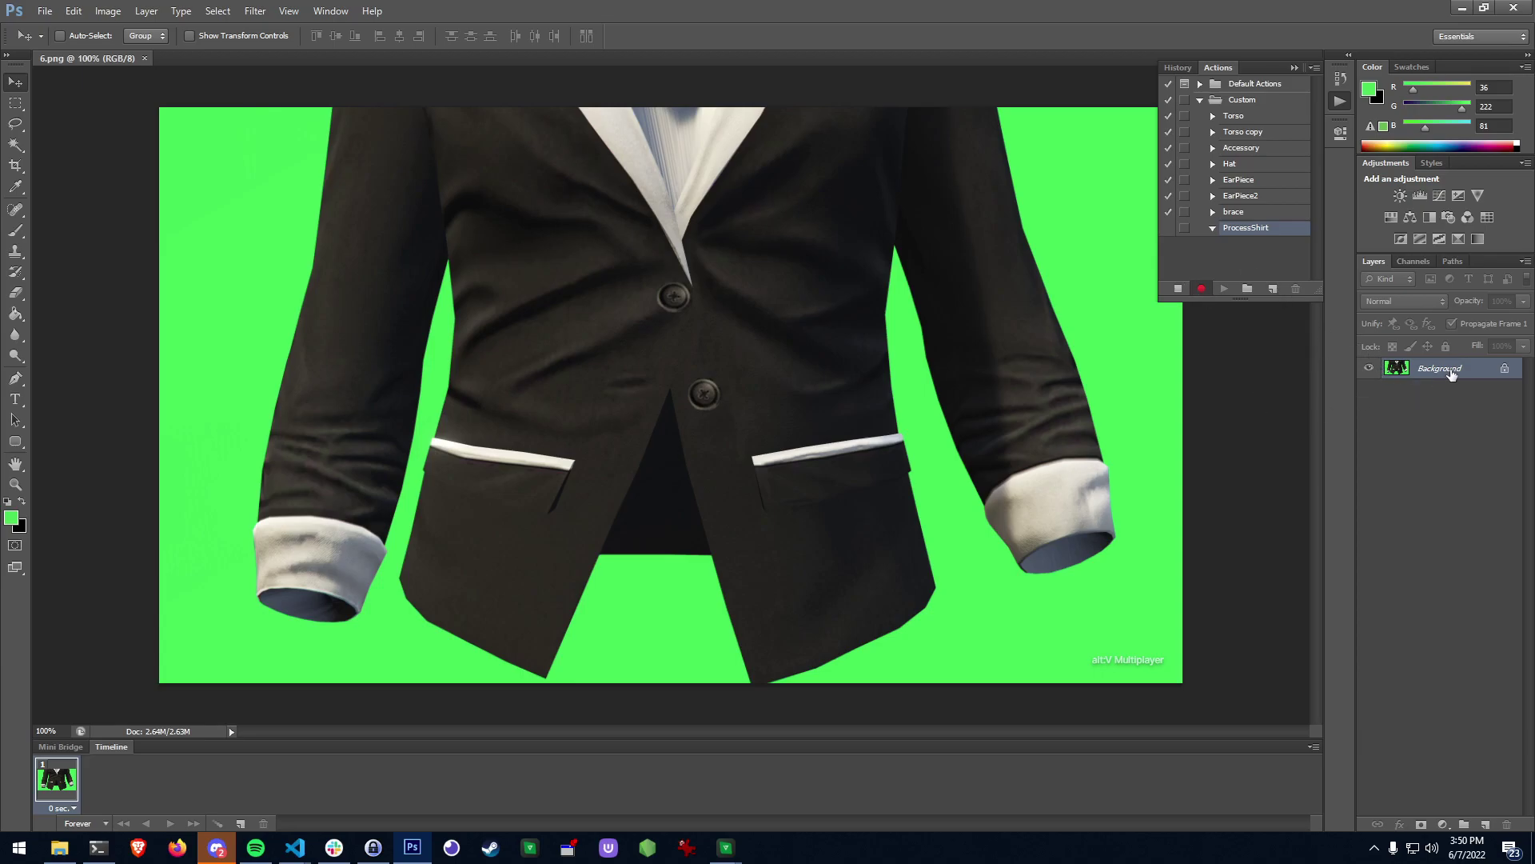
Convert the Background layer into a regular Layer 0.
right_click(1452, 374)
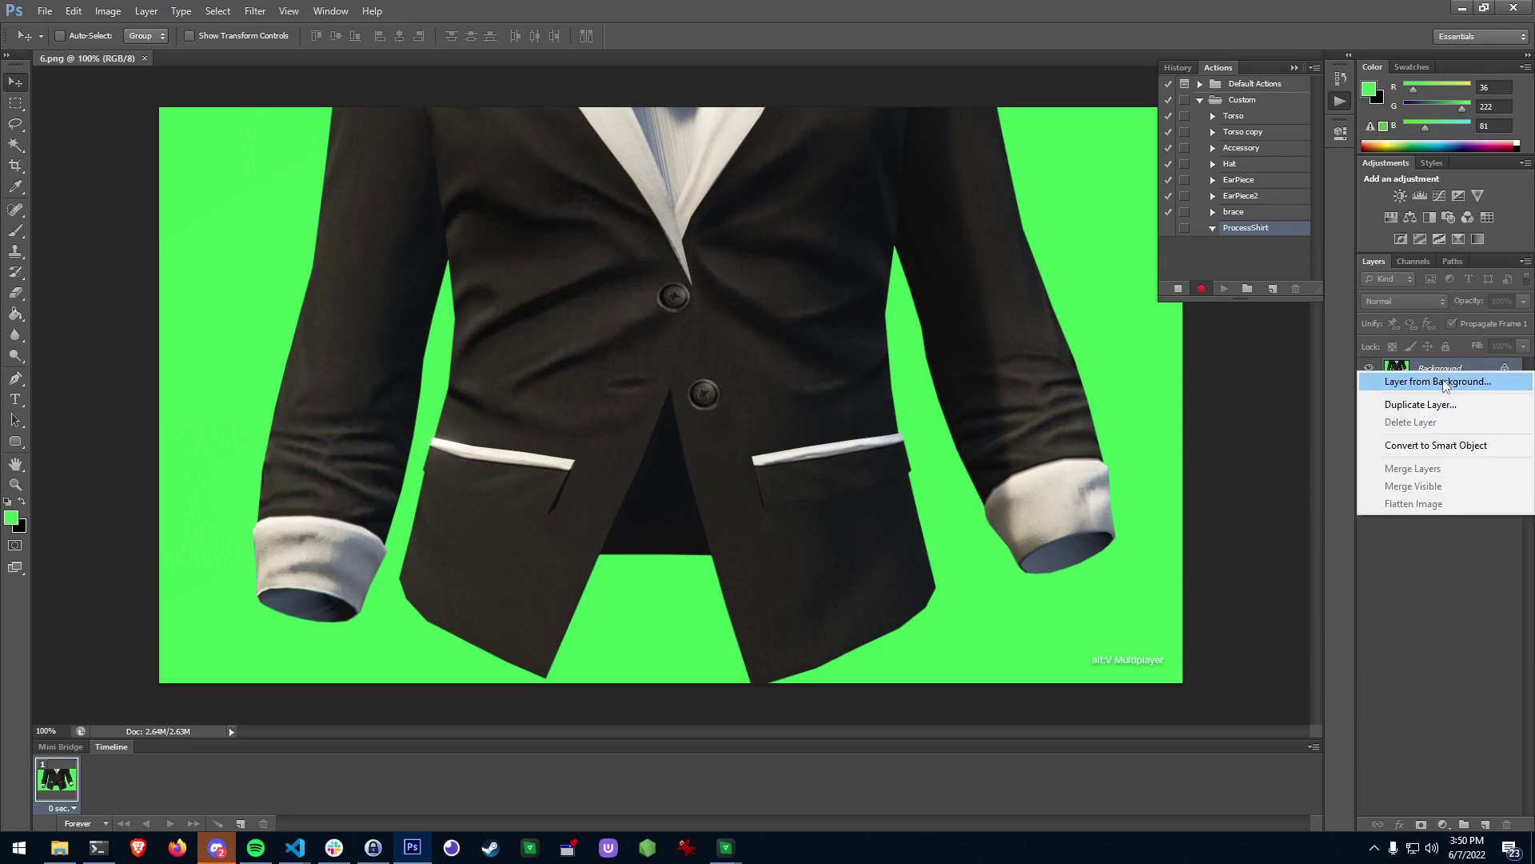
left_click(1446, 381)
left_click(911, 266)
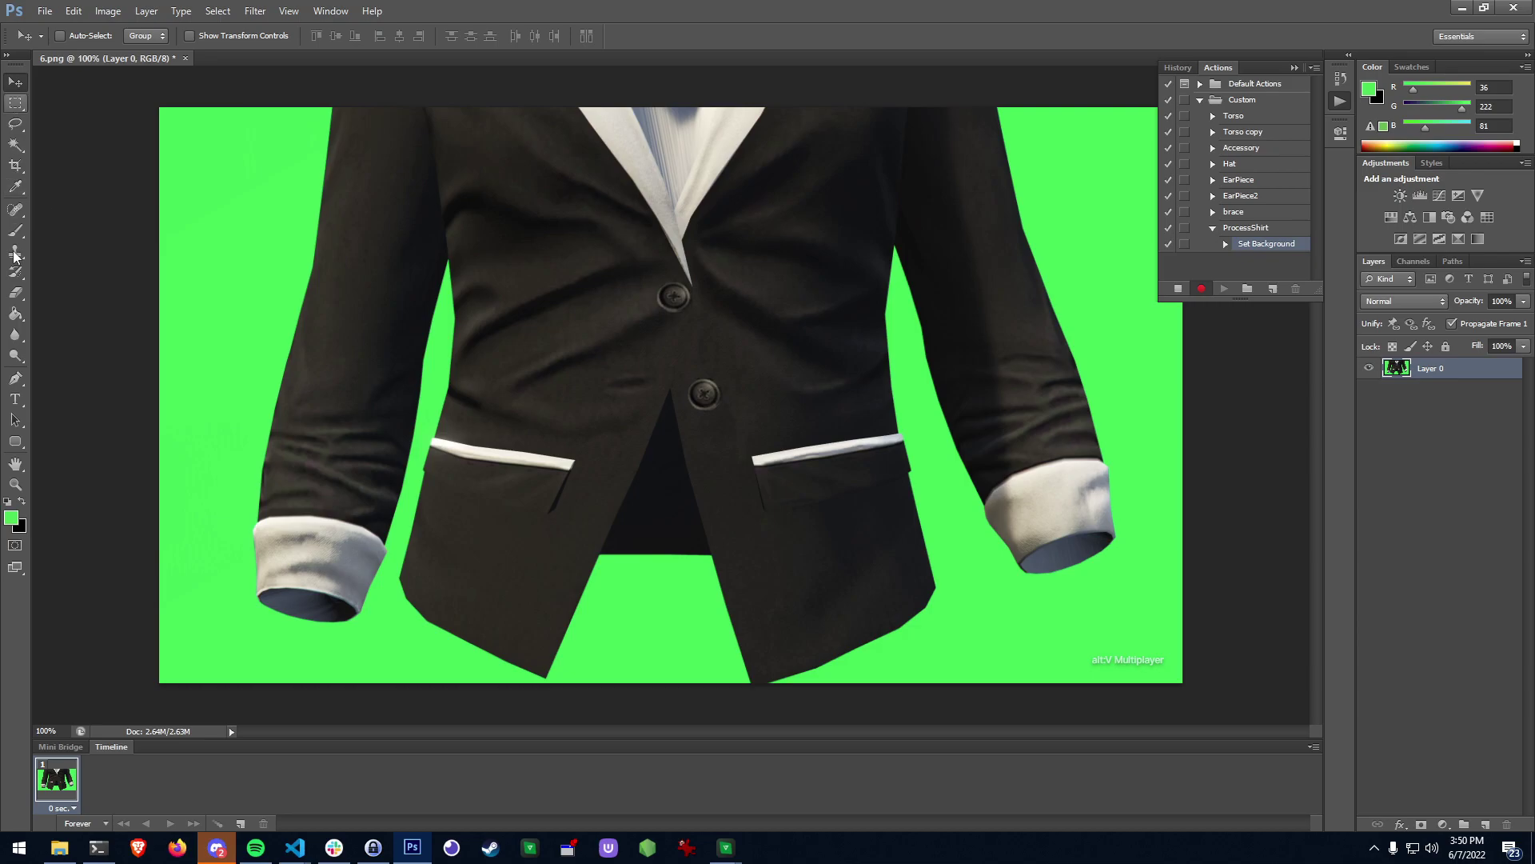
Frame the blazer with an Unconstrained crop box, adjusting all four edges, leaving the crop pending.
left_click(15, 167)
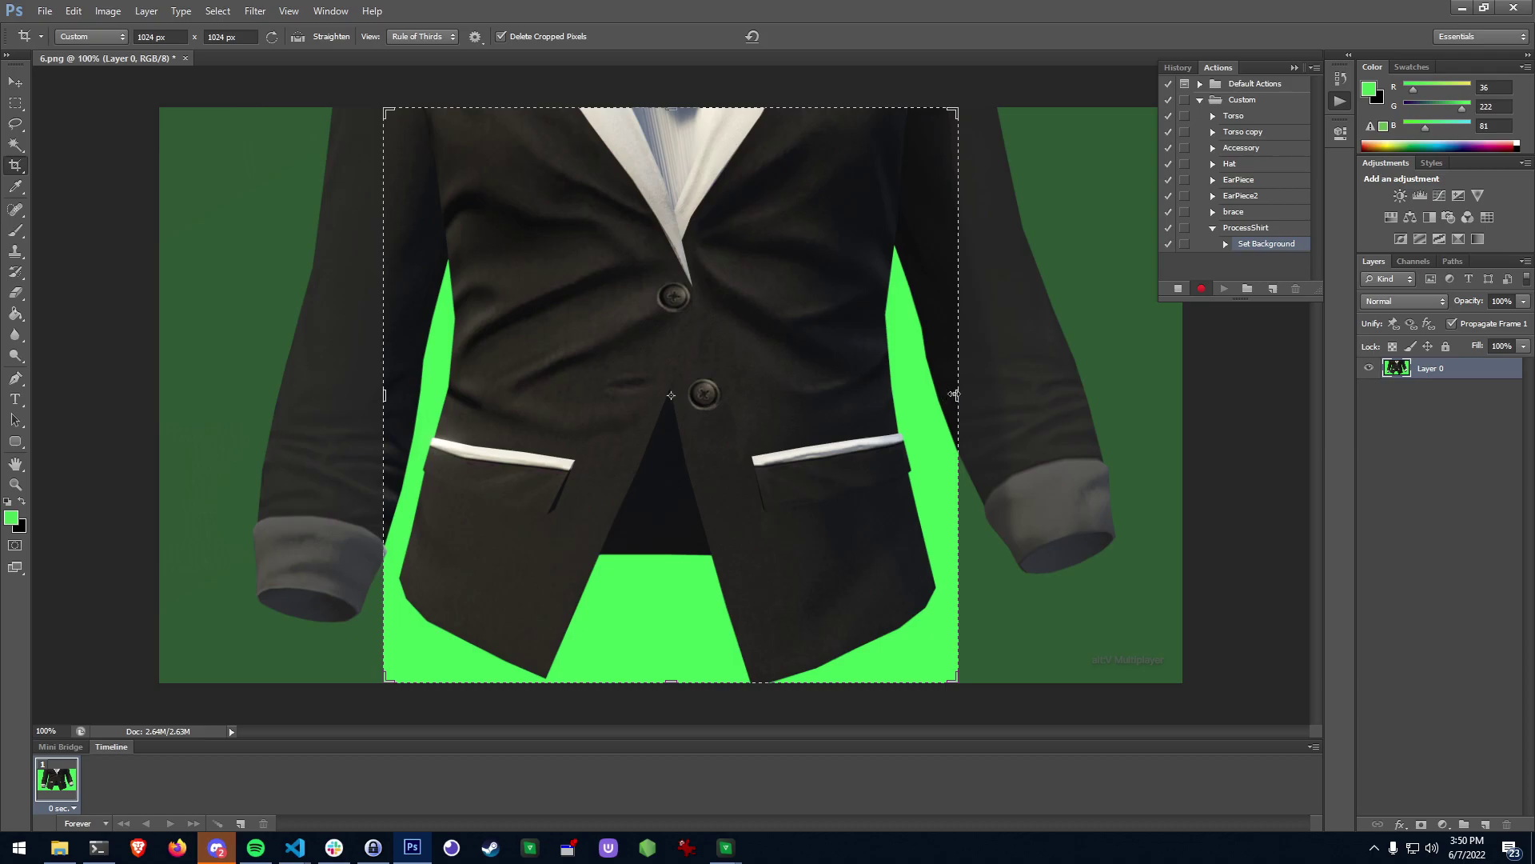
mouse_move(955, 393)
left_mouse_down()
mouse_move(1115, 408)
mouse_move(982, 400)
left_mouse_up()
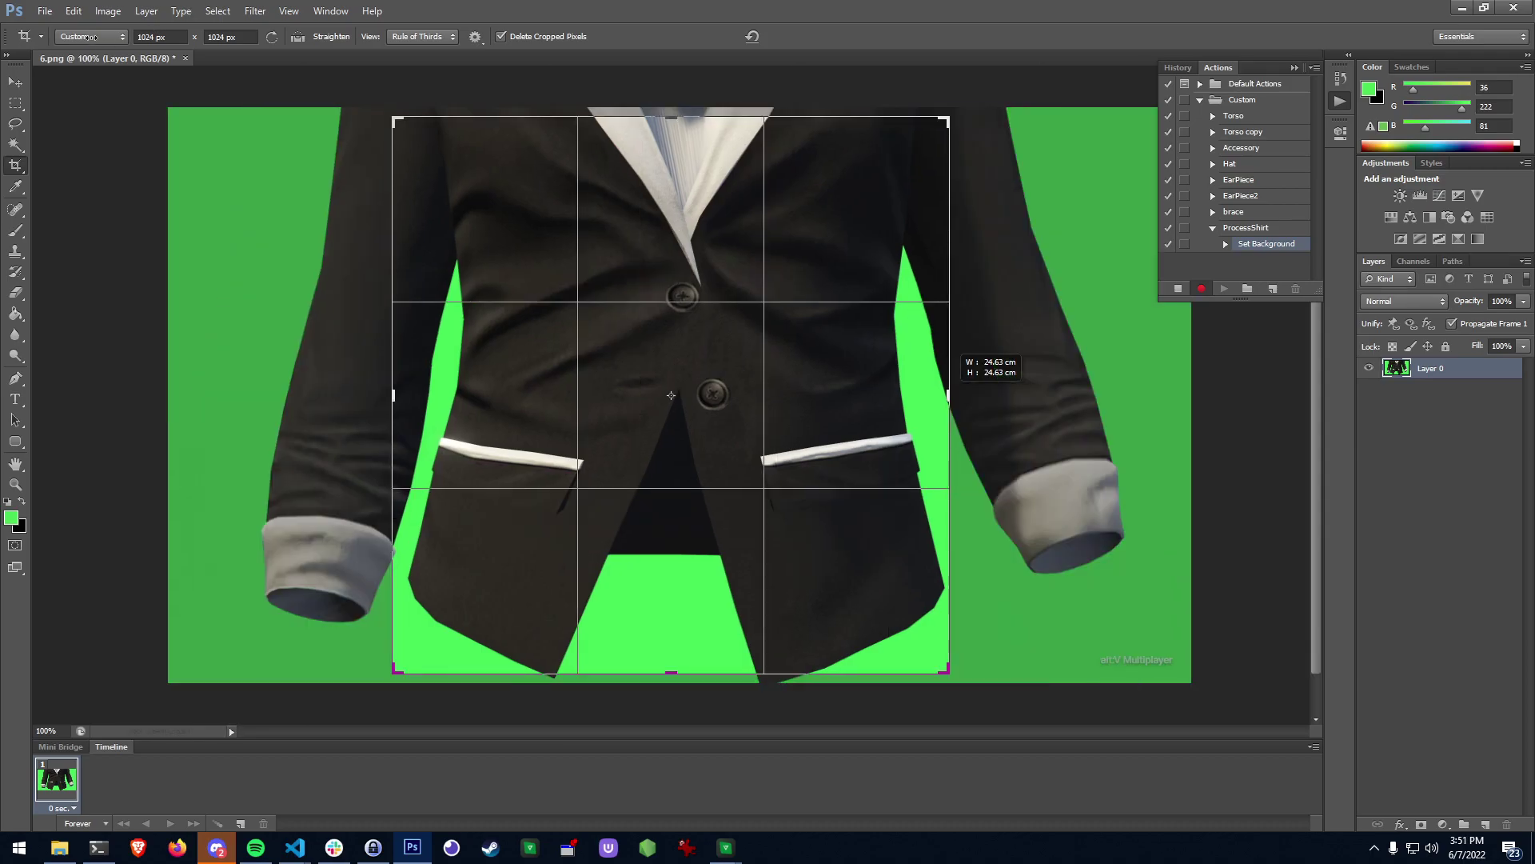
left_click(91, 37)
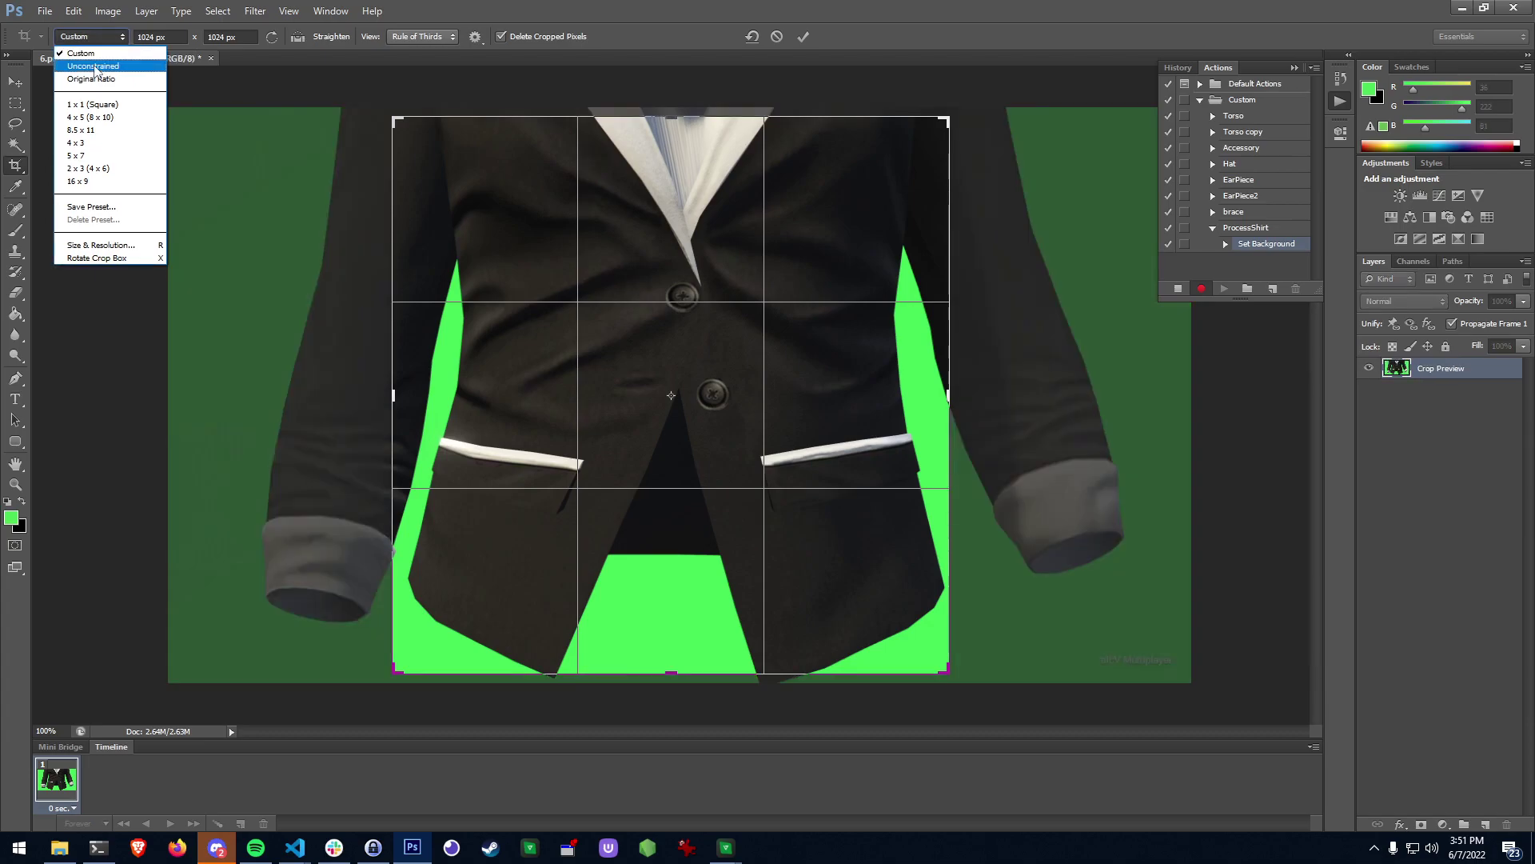
left_click(96, 67)
left_click_drag(397, 396, 319, 400)
left_click_drag(1024, 394, 1117, 400)
left_click_drag(701, 130, 695, 114)
left_click_drag(669, 672, 672, 678)
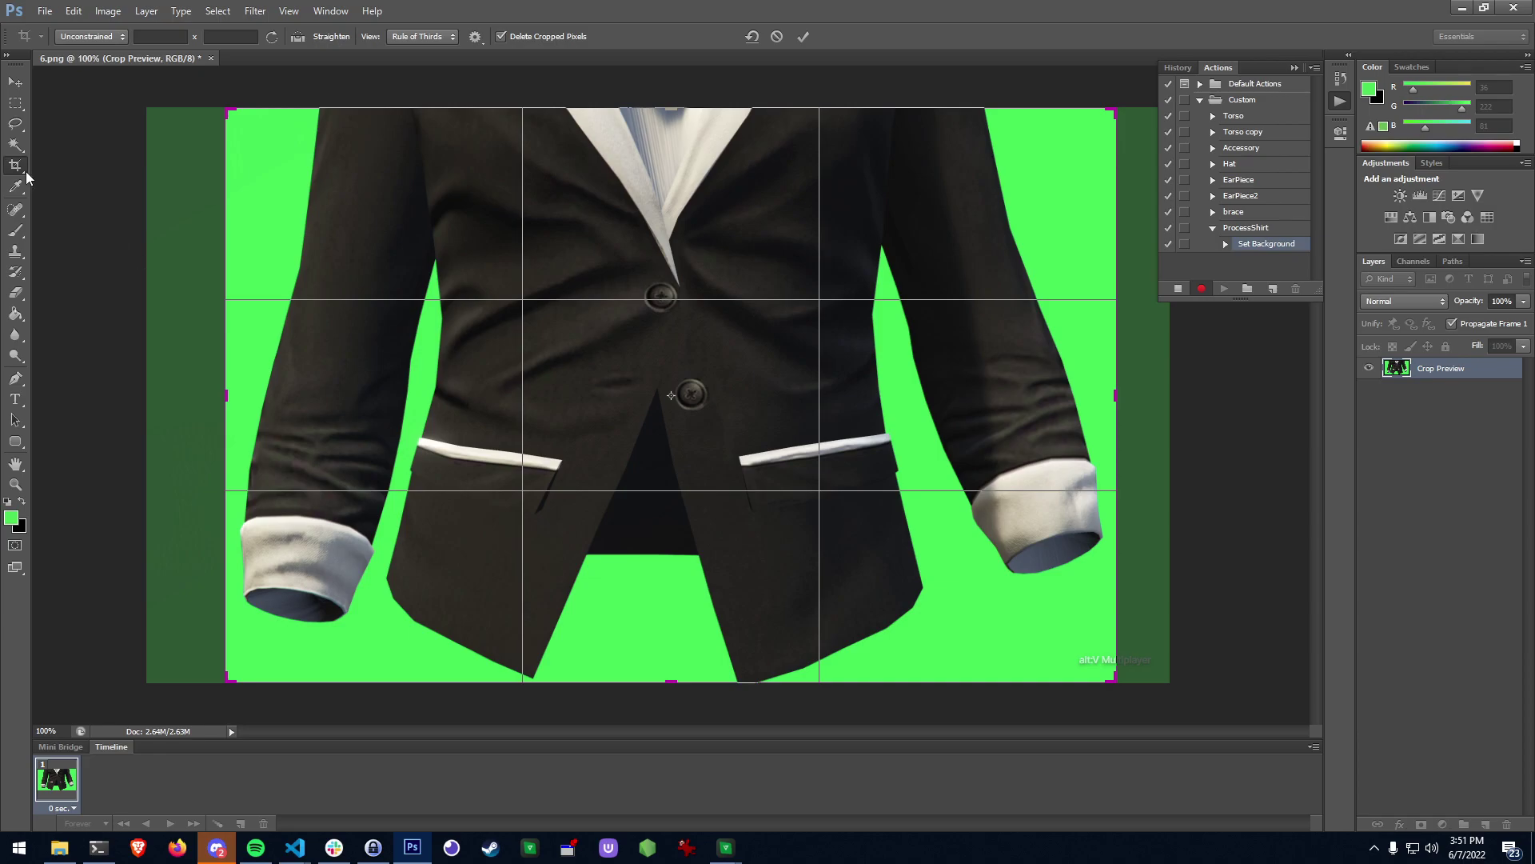
left_click(14, 83)
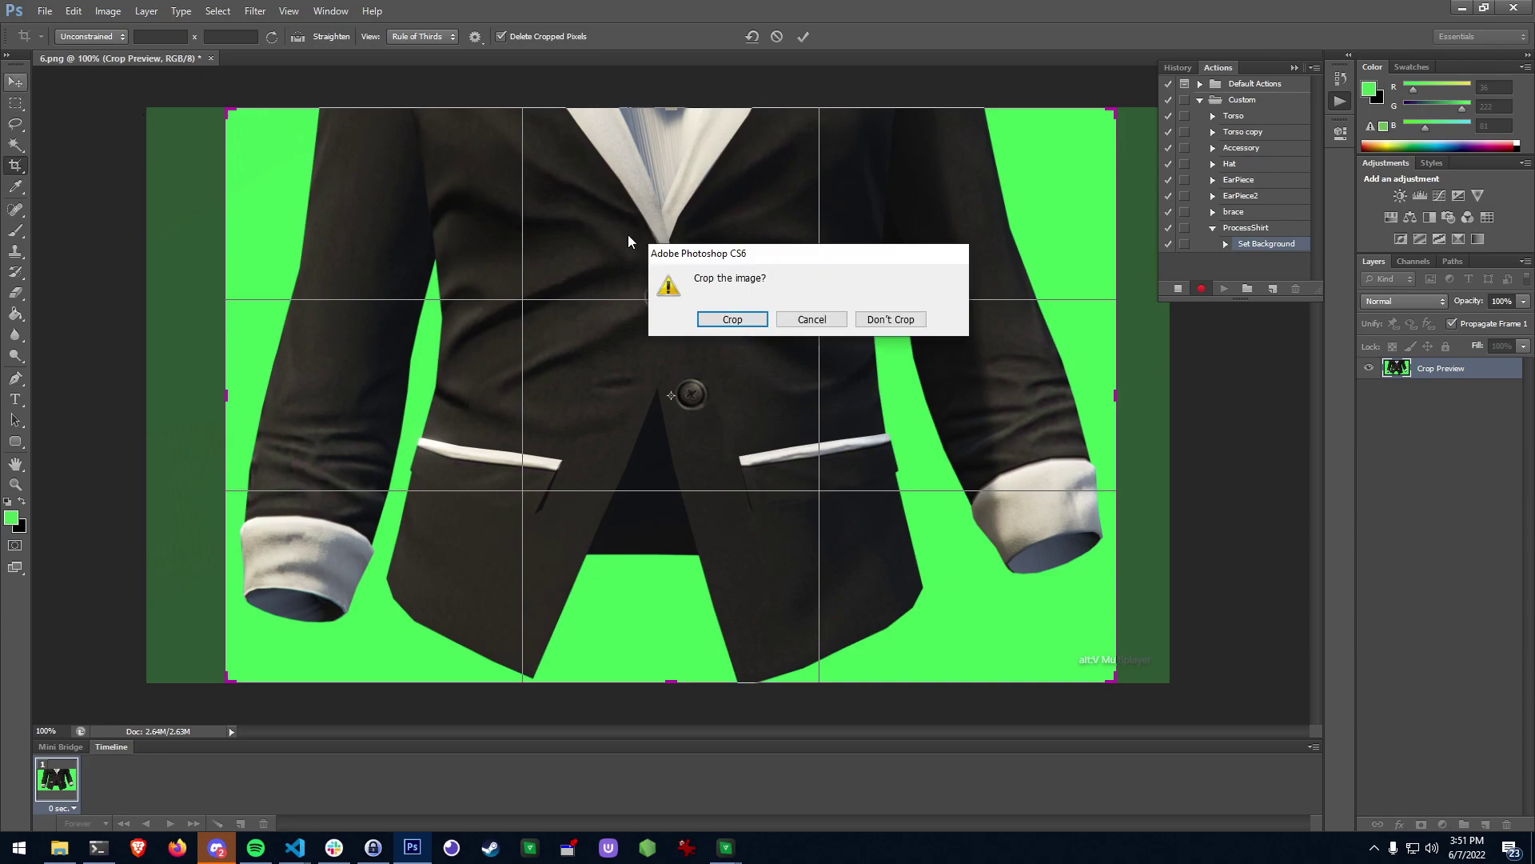
Apply the crop, then Magic Wand-select the green background at tolerance 85, non-contiguous.
left_click(733, 319)
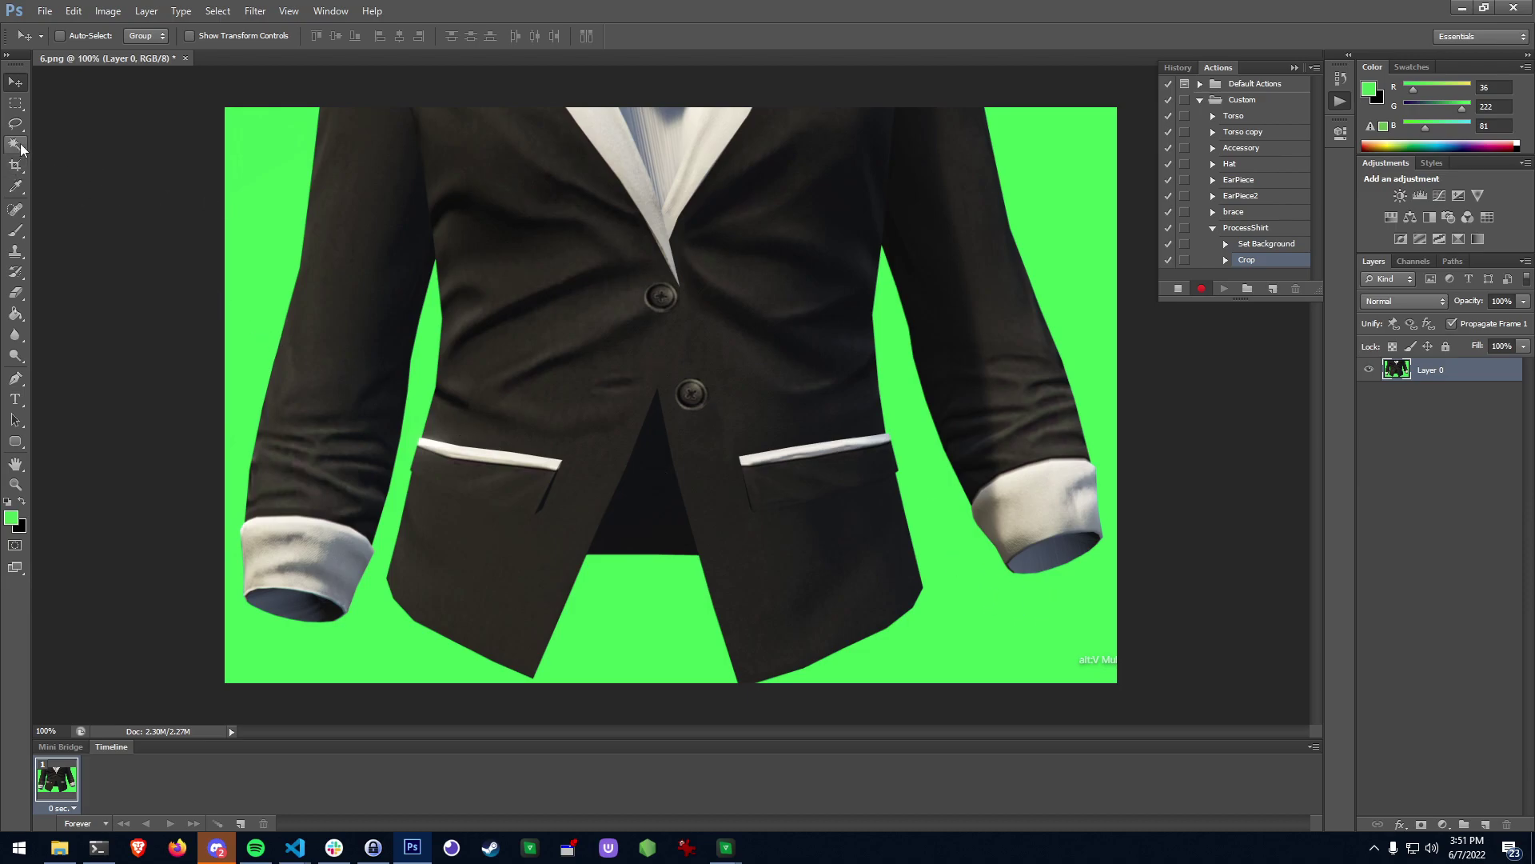
left_click(20, 147)
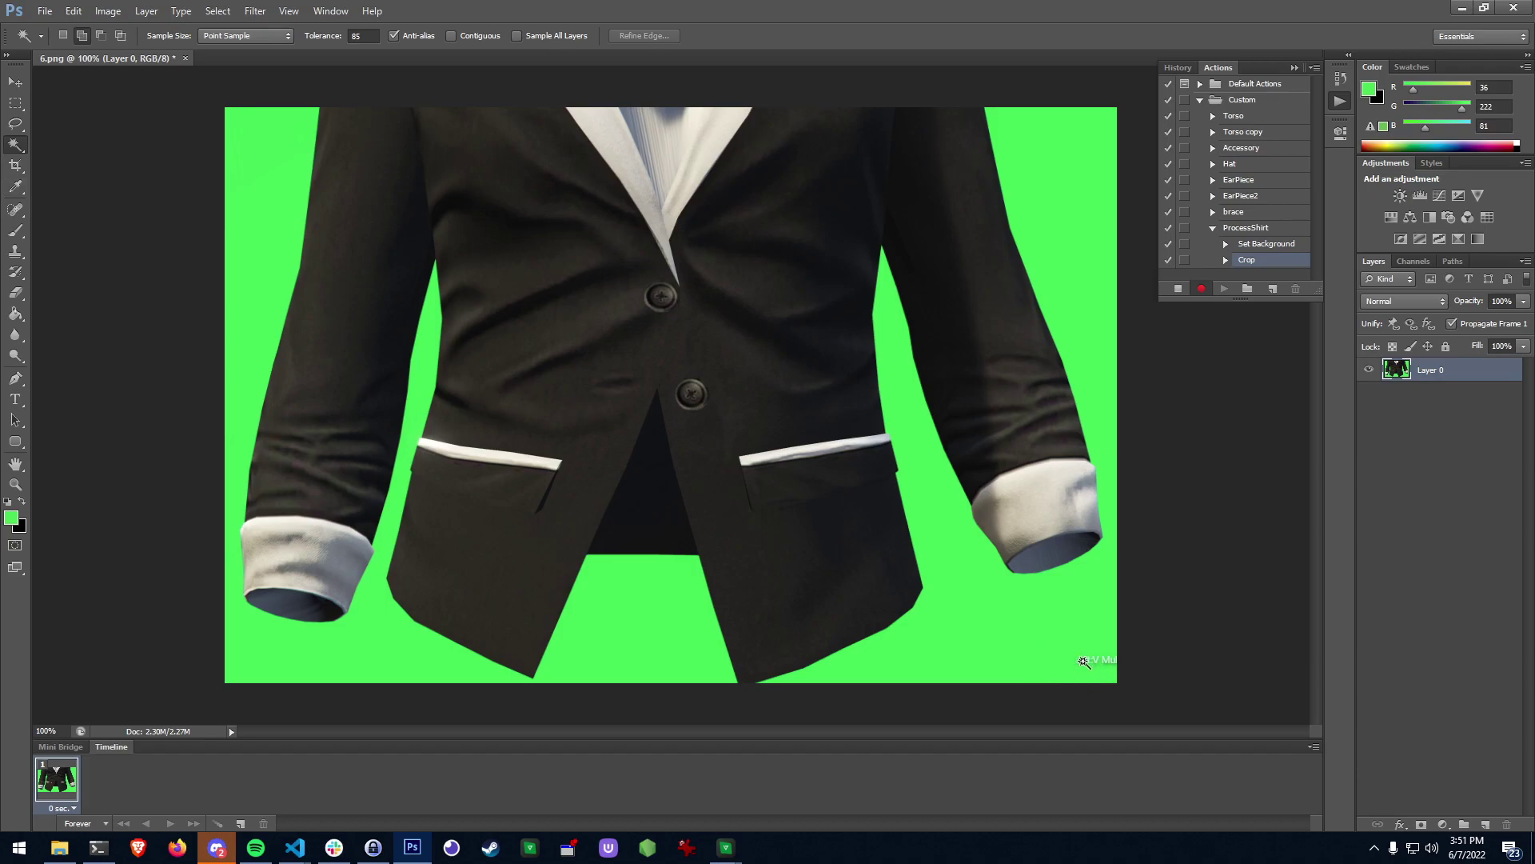
left_click(263, 168)
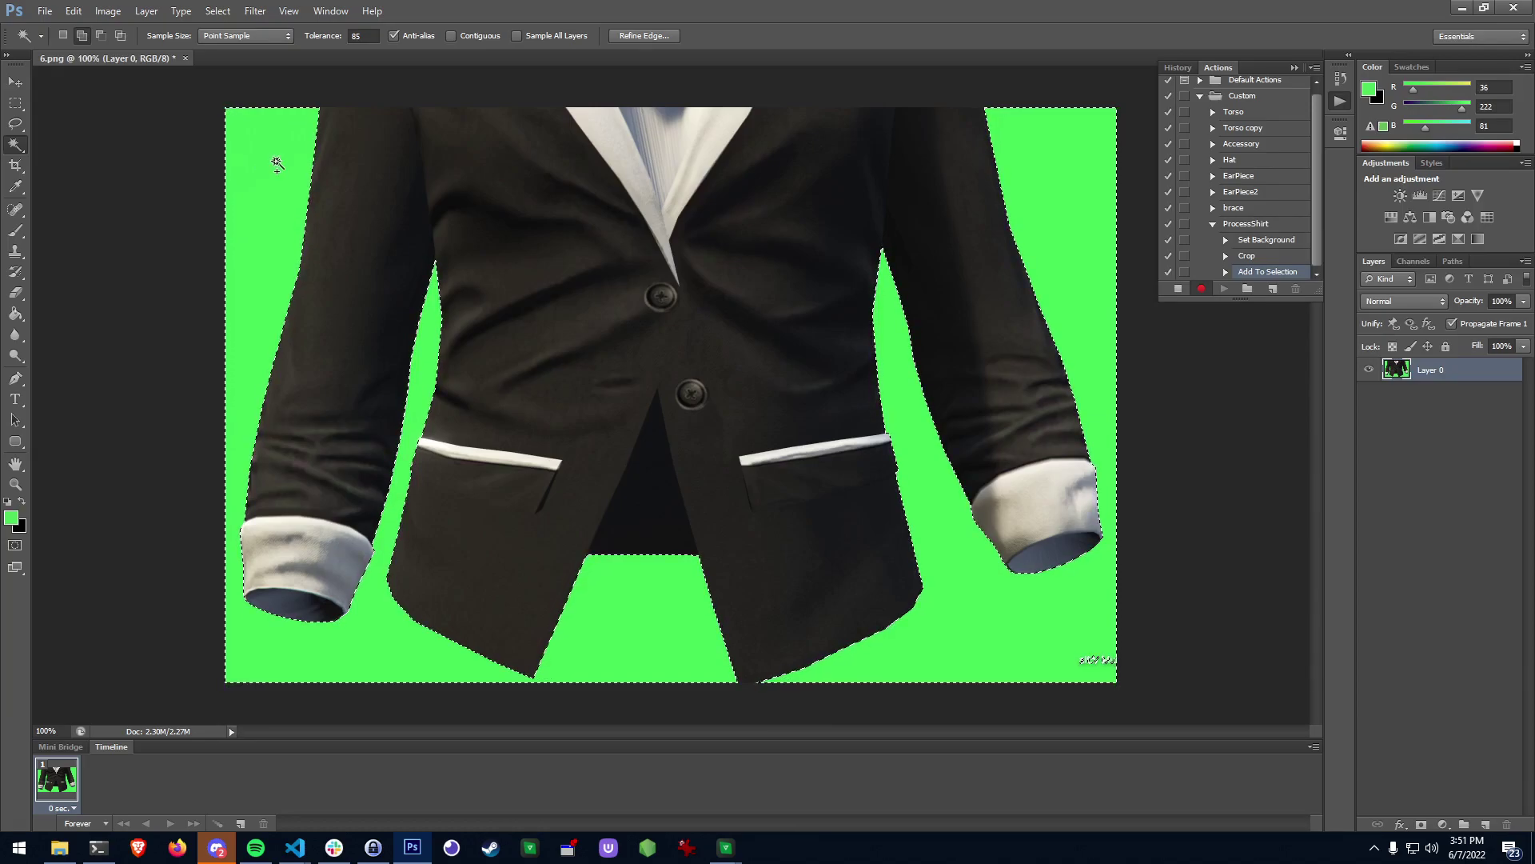
Expand the green selection, delete it to transparency, and deselect.
left_click(218, 11)
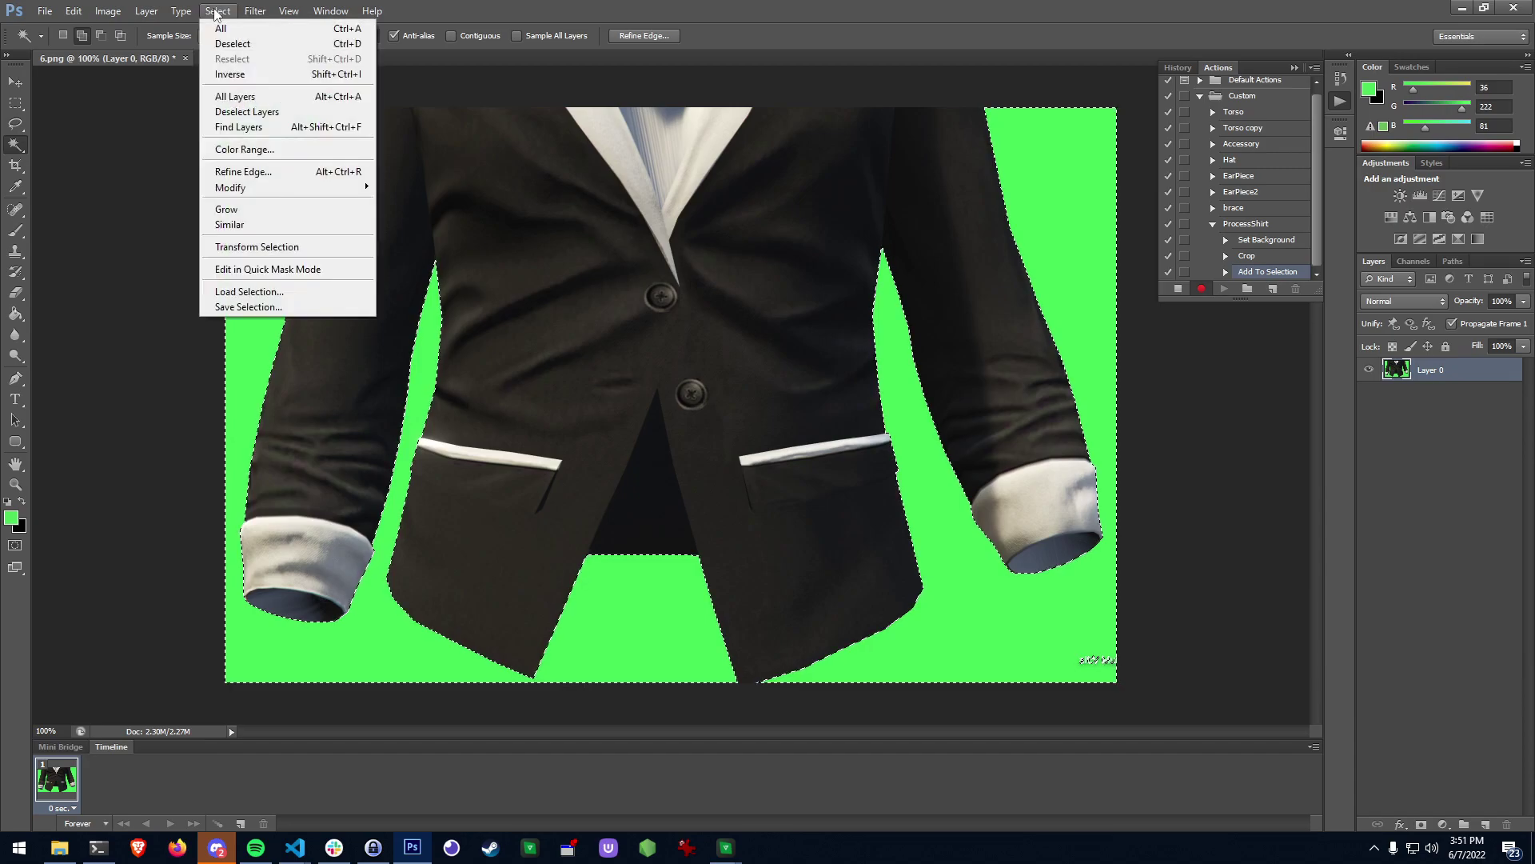
mouse_move(289, 187)
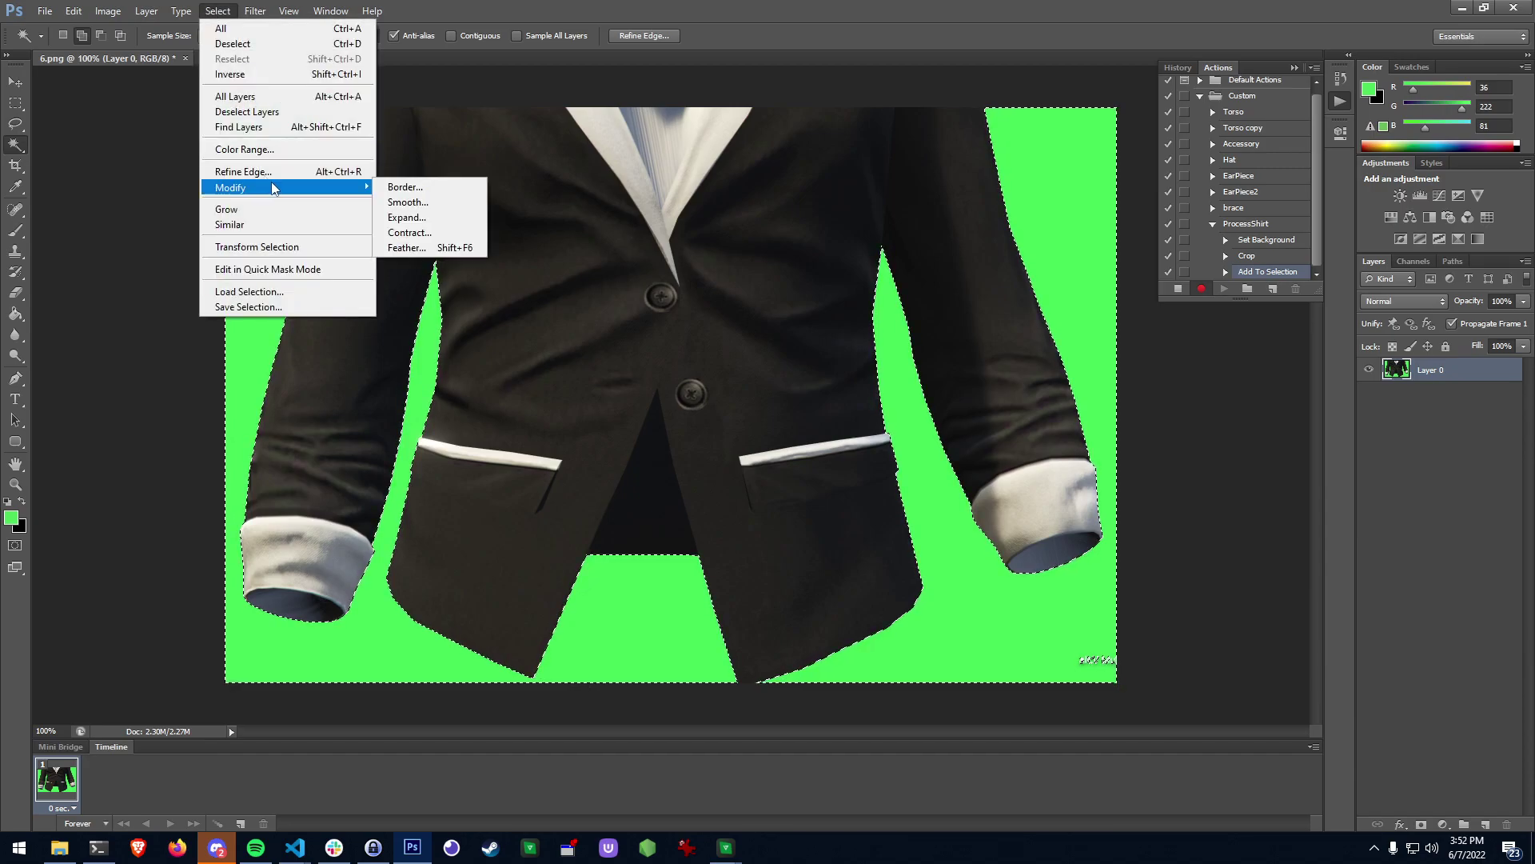
left_click(432, 218)
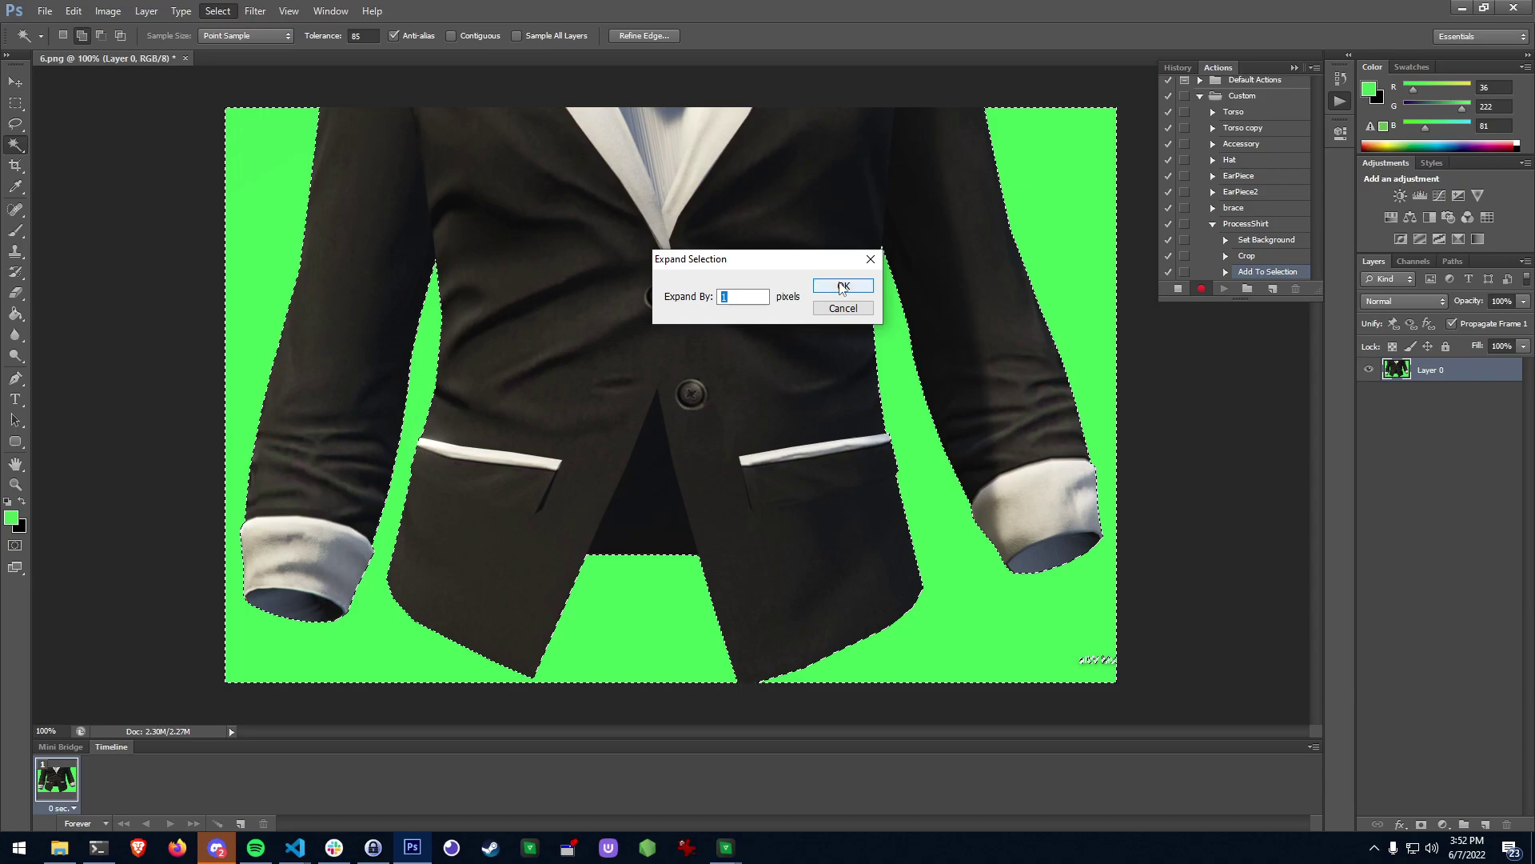
left_click(843, 289)
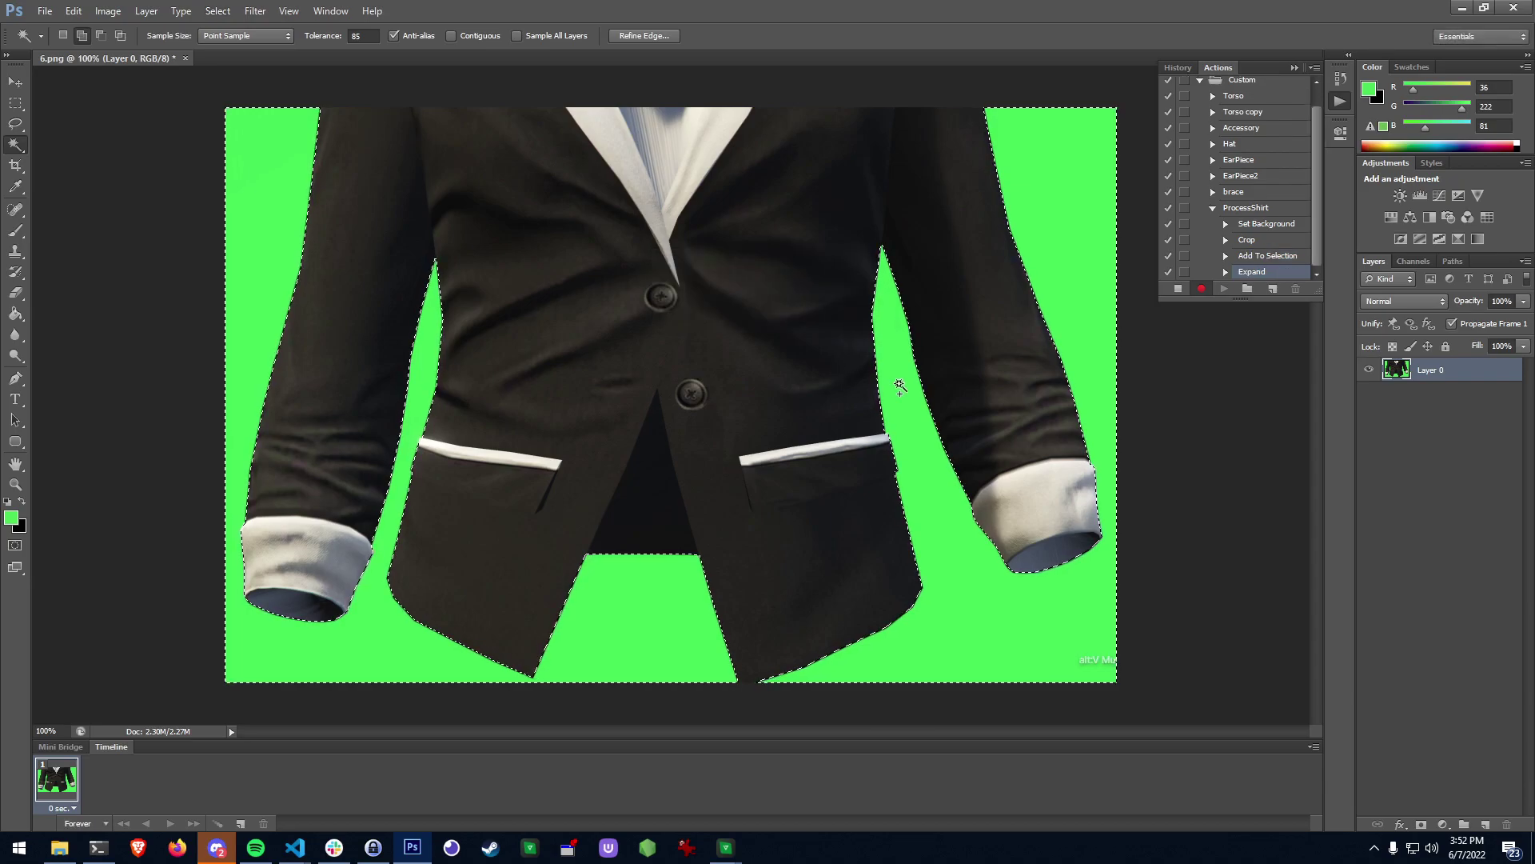
key("Delete")
key("ctrl+d")
Box the bottom-right watermark with the rectangular marquee, delete it, and deselect.
key("m")
left_click_drag(1102, 672, 1119, 684)
left_click_drag(988, 627, 1118, 685)
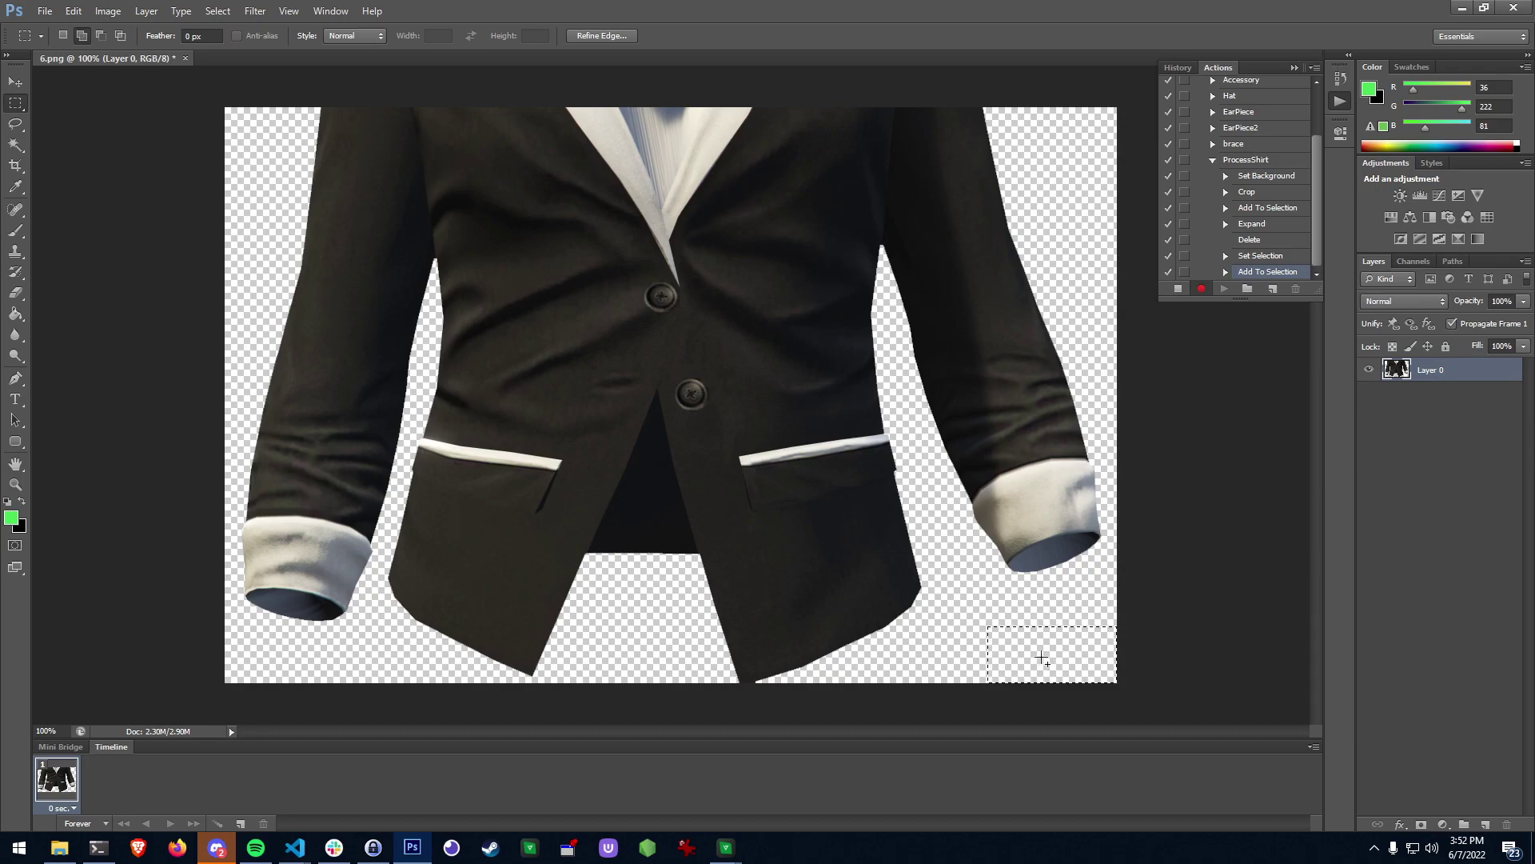
key("Delete")
key("ctrl+d")
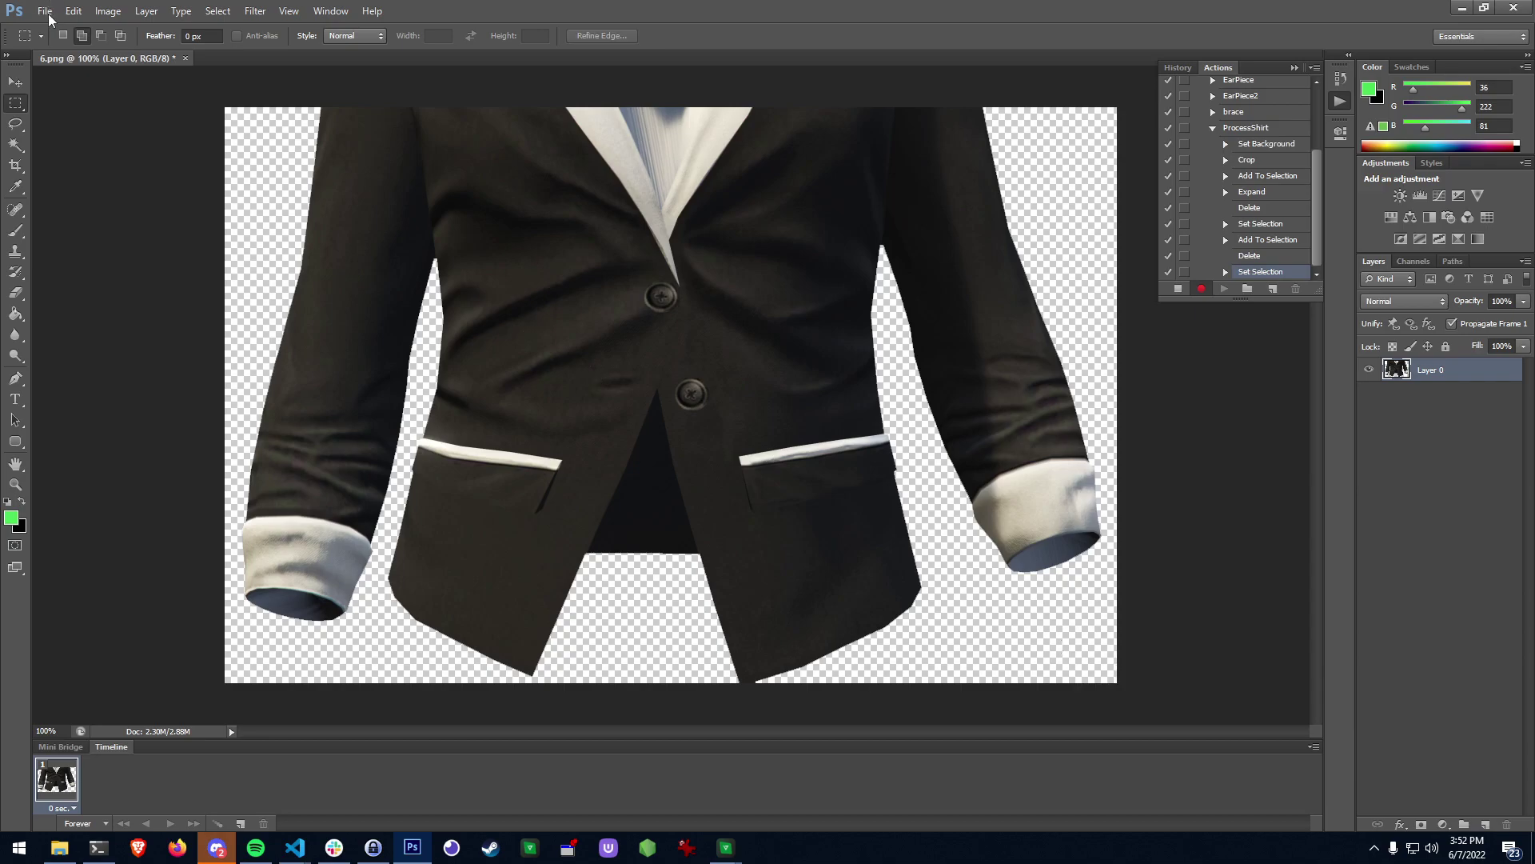
Save a PNG copy named test to the Desktop.
key("v")
left_click(42, 11)
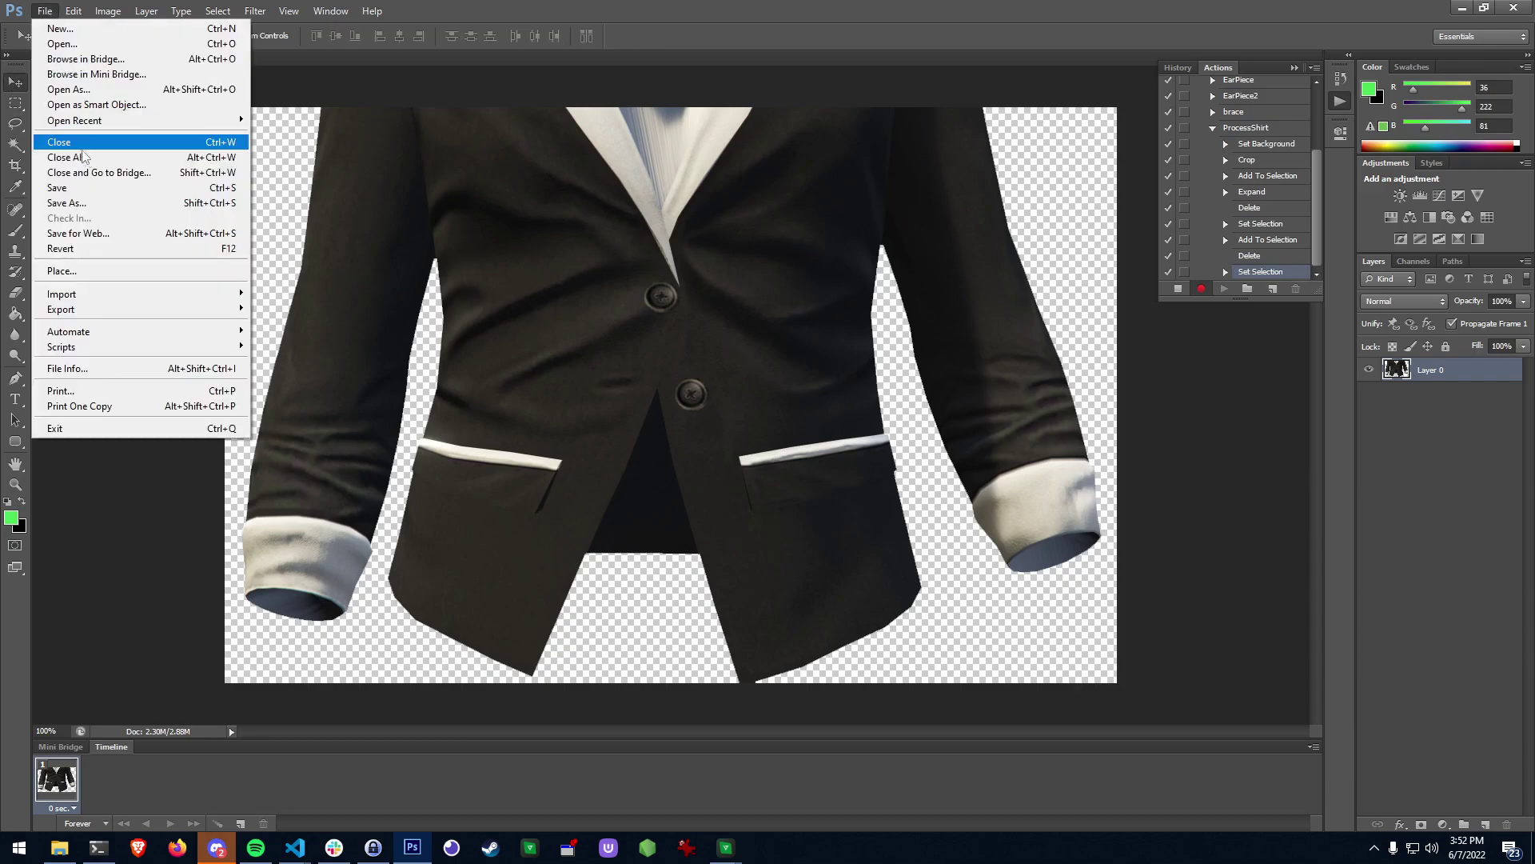
left_click(94, 195)
left_click(376, 249)
type("test")
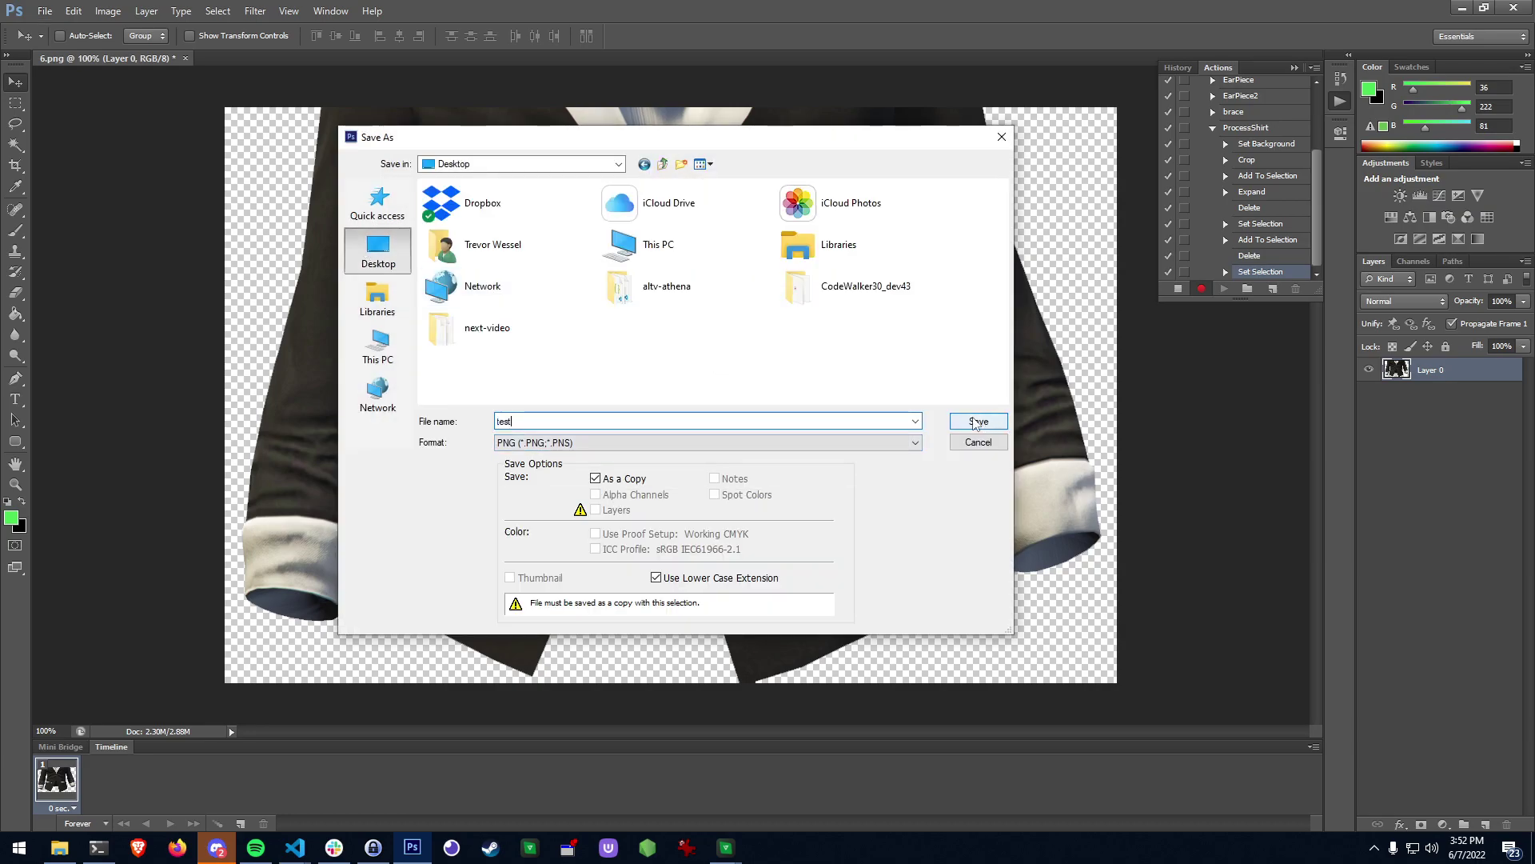
left_click(977, 421)
left_click(822, 264)
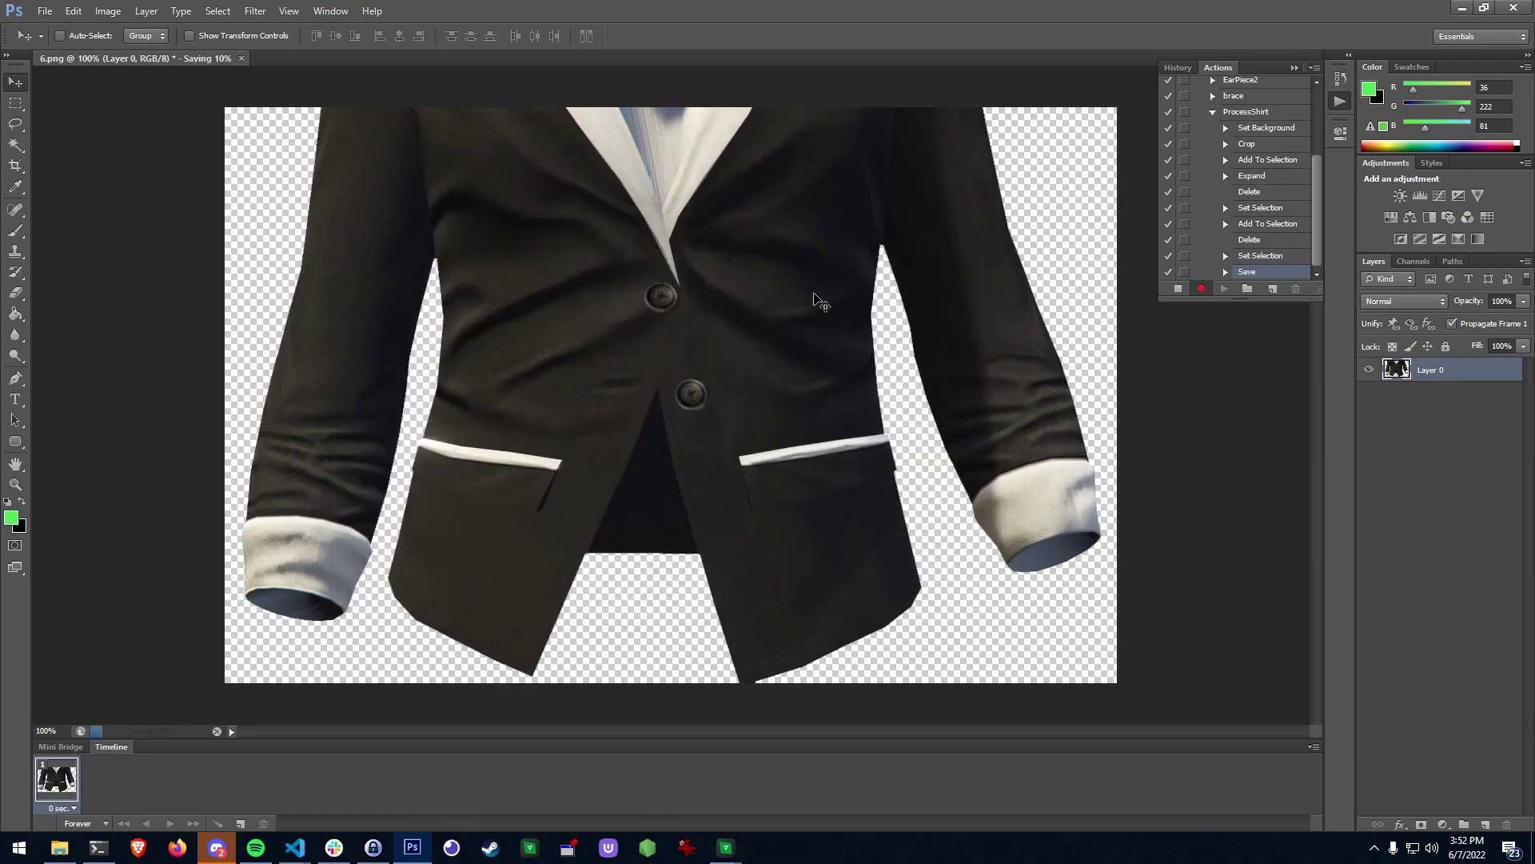
Stop recording the ProcessShirt action.
left_click(1177, 290)
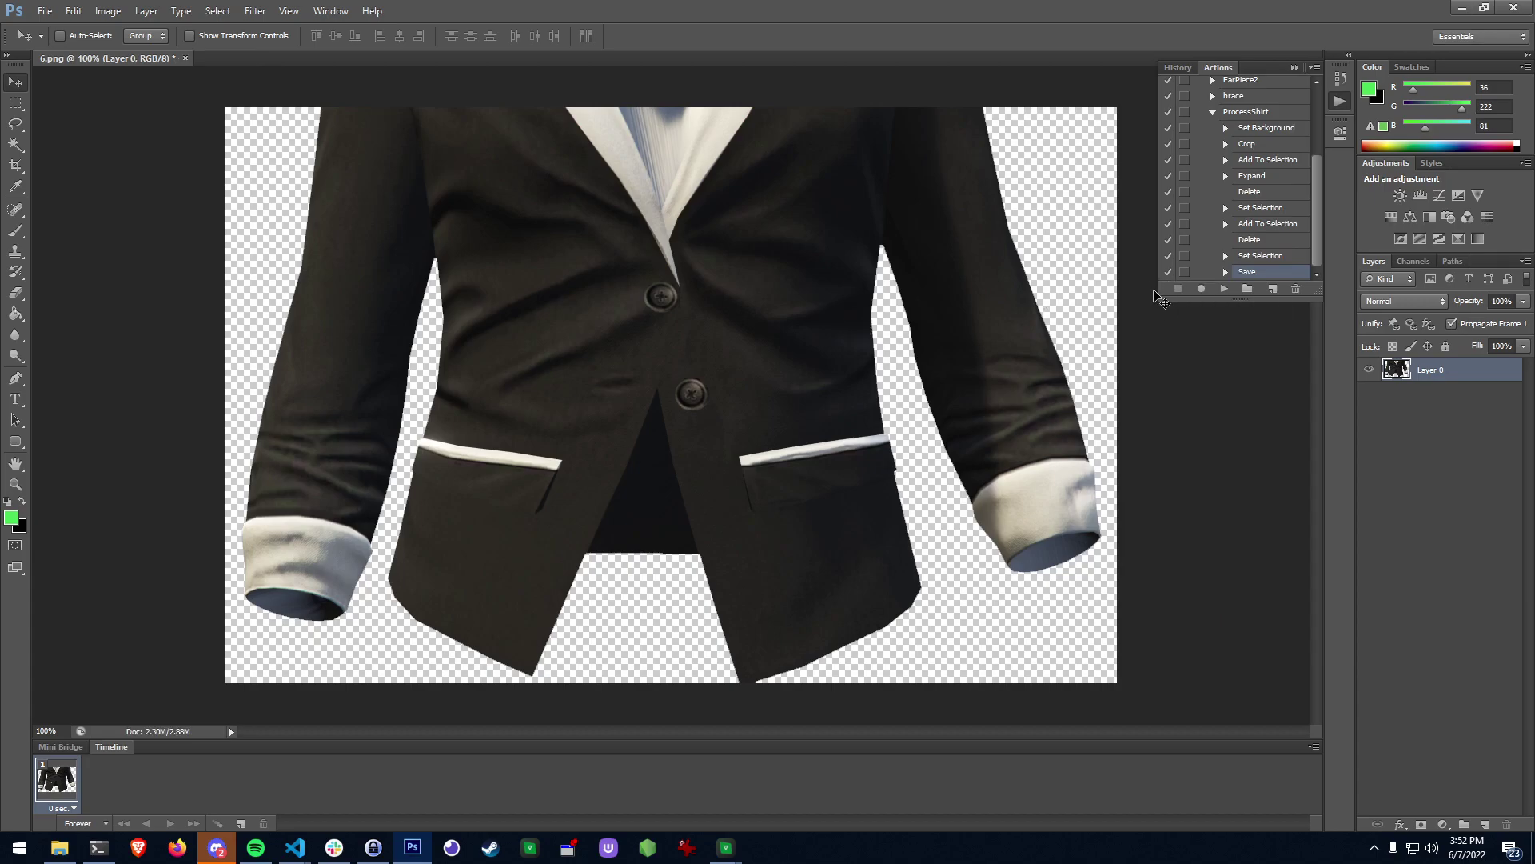
left_click(45, 12)
mouse_move(175, 339)
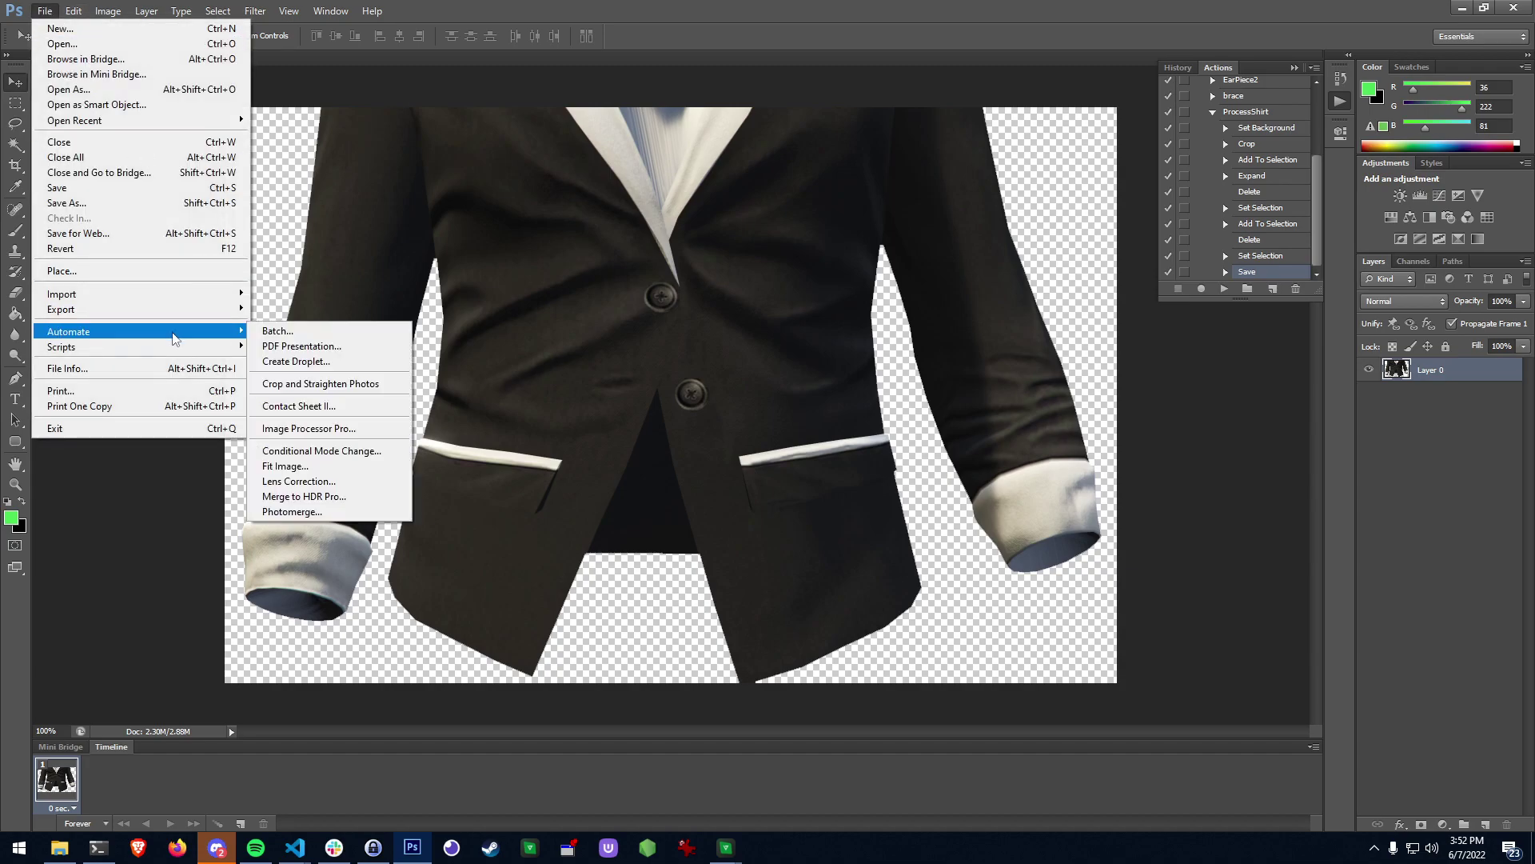
Batch-run ProcessShirt with a new Desktop folder named output as the destination.
left_click(274, 332)
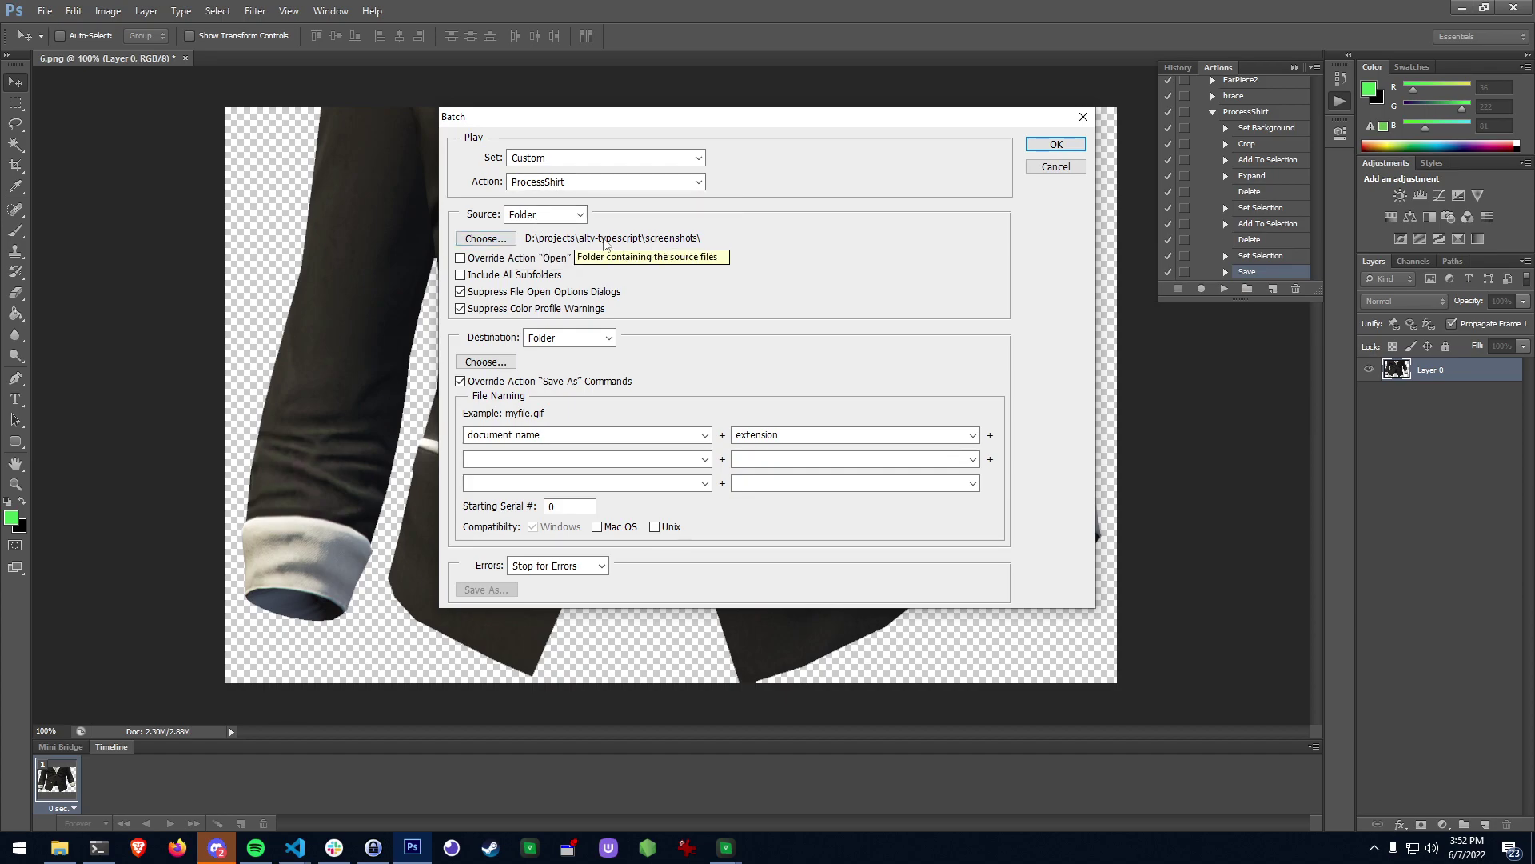
left_click(487, 362)
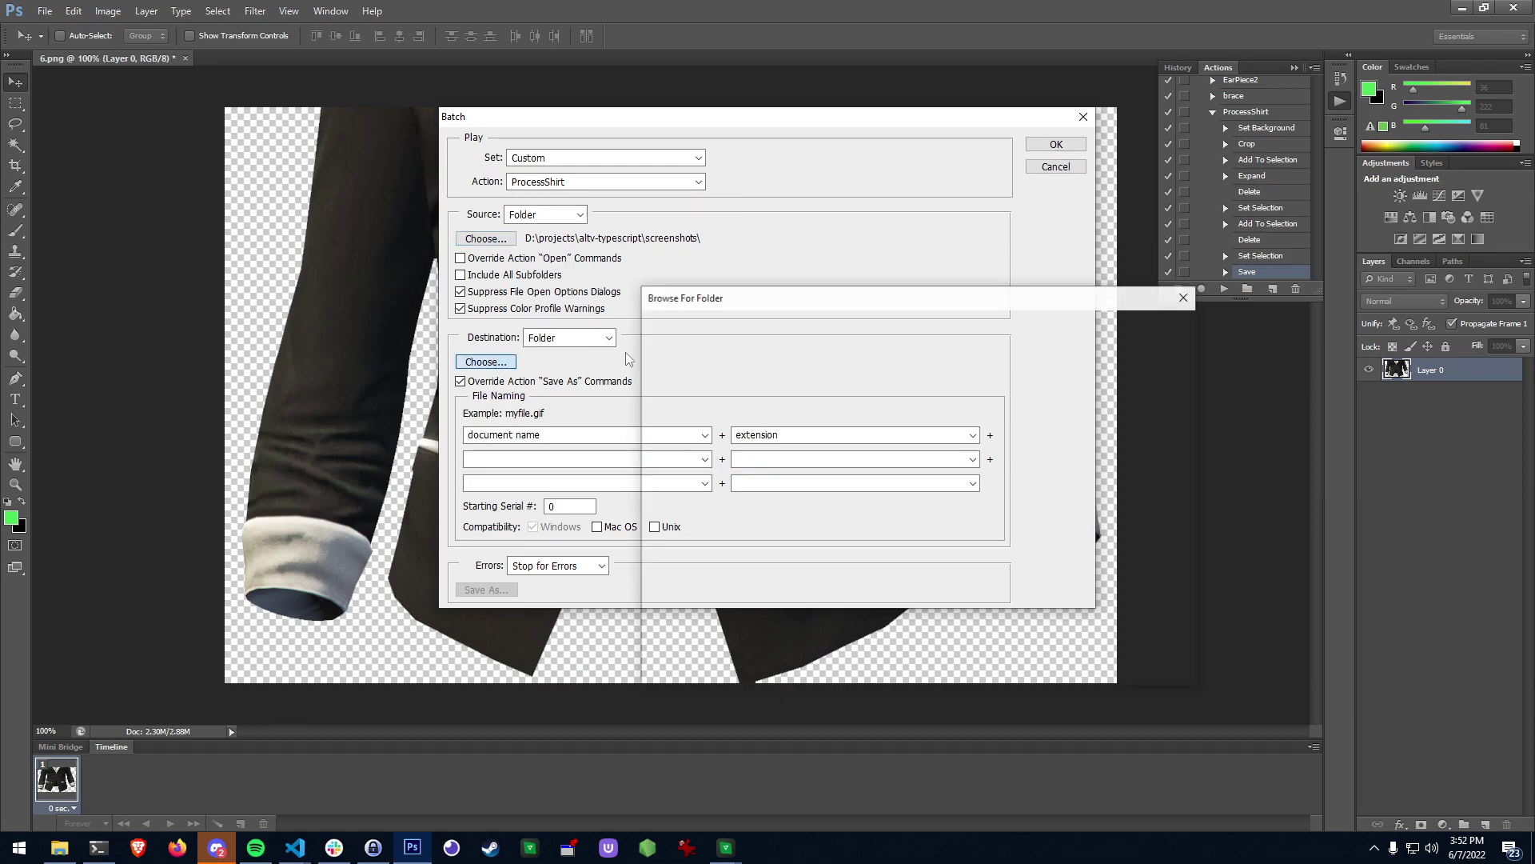
left_click(694, 363)
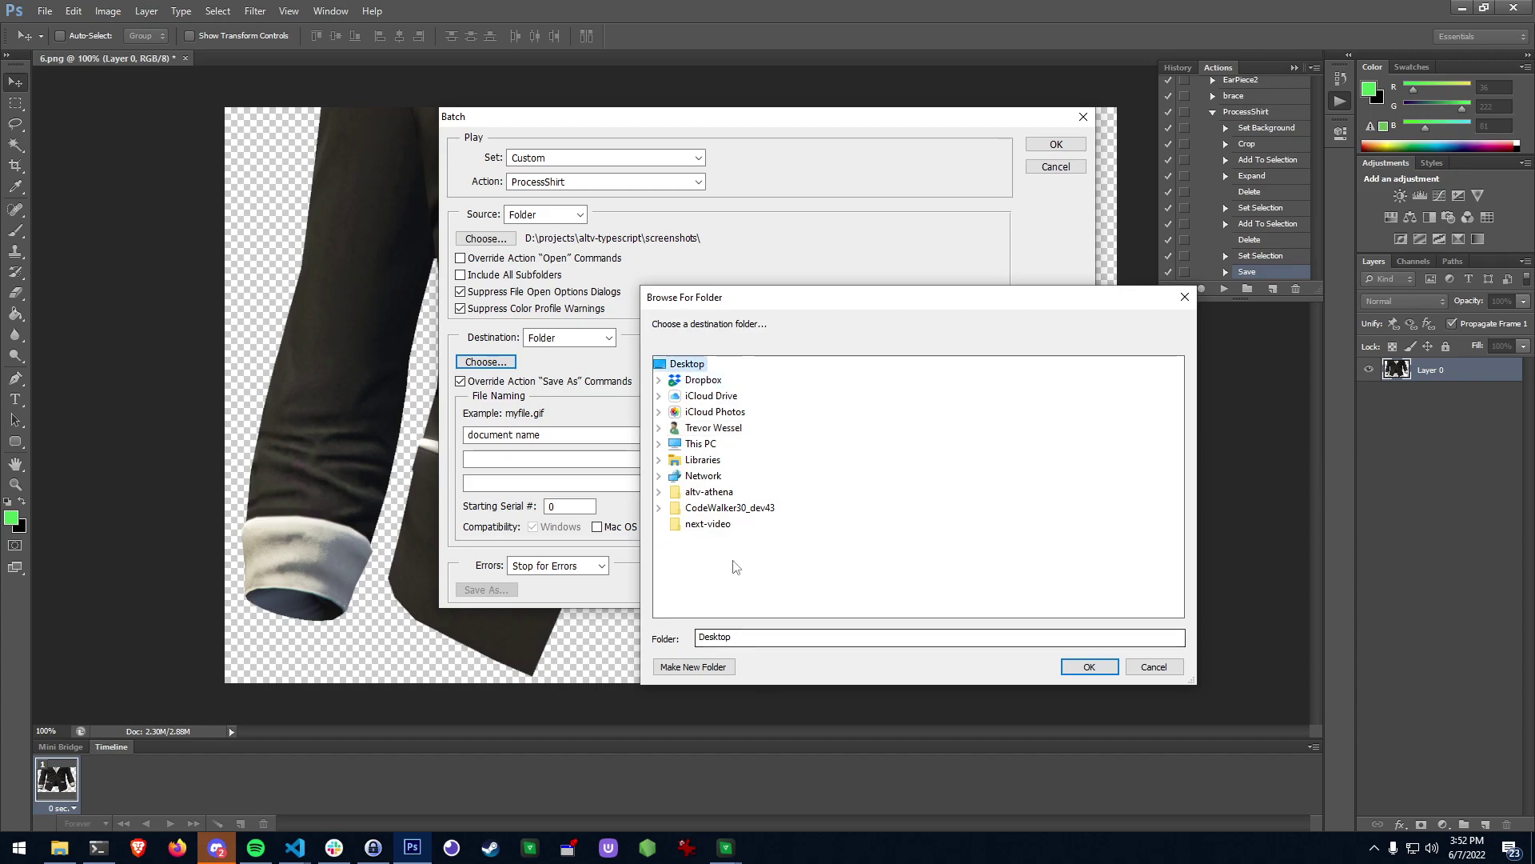
left_click(707, 668)
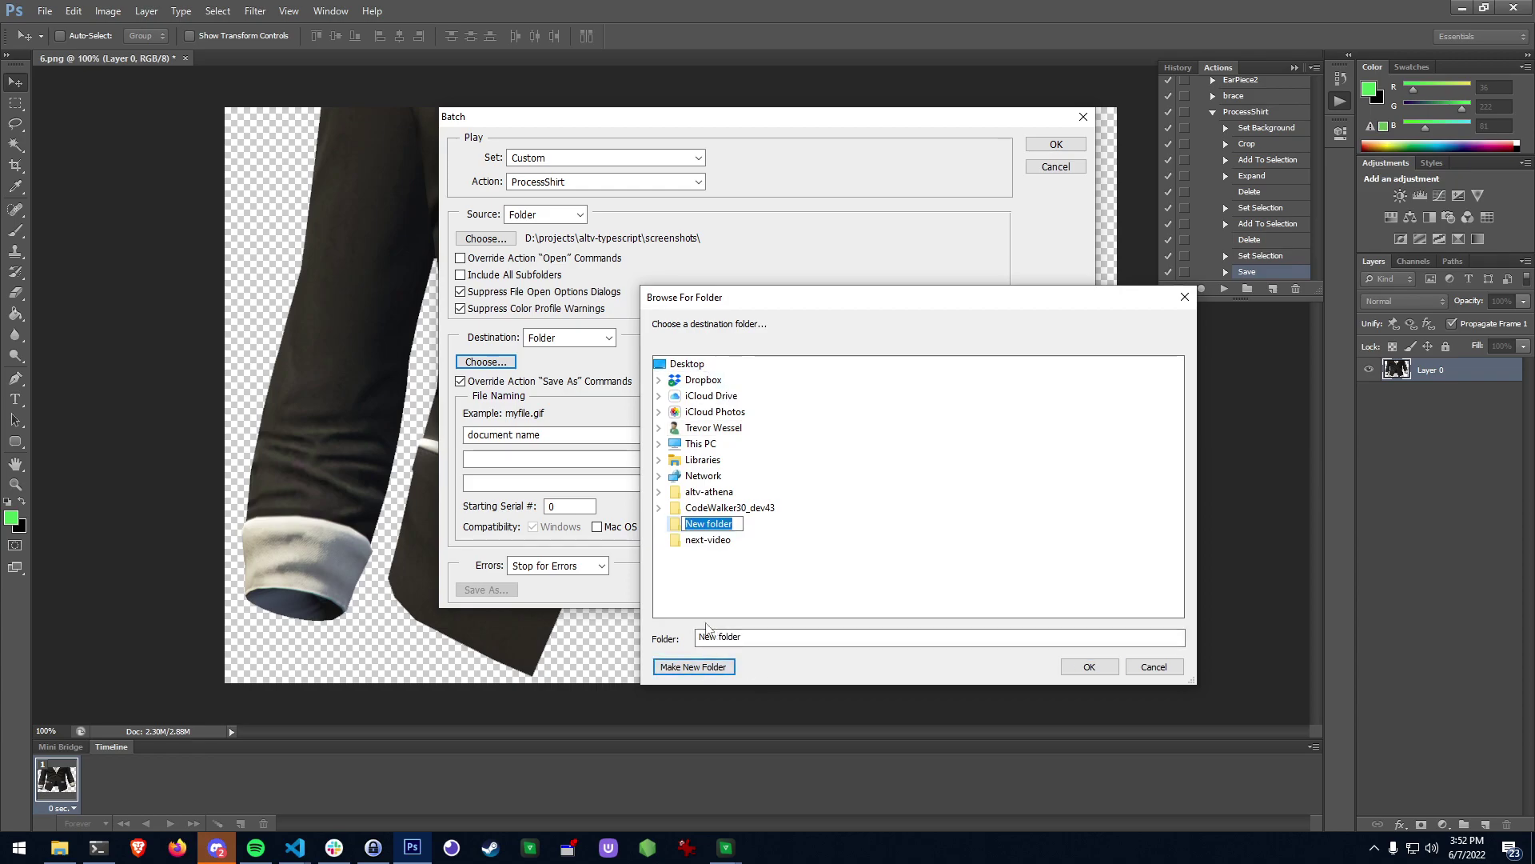
type("output")
key("Return")
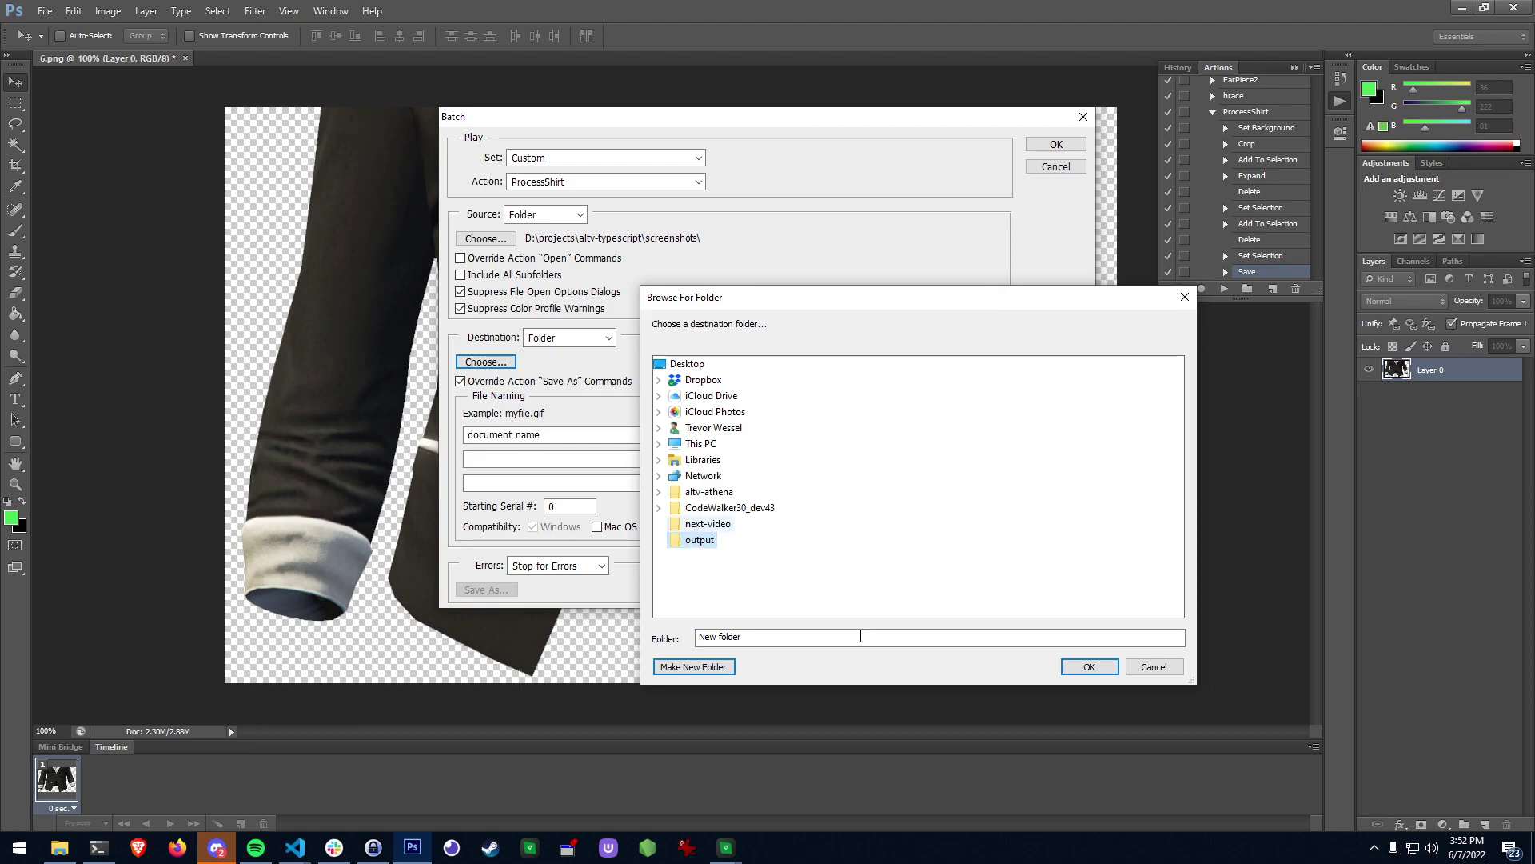
left_click(1090, 666)
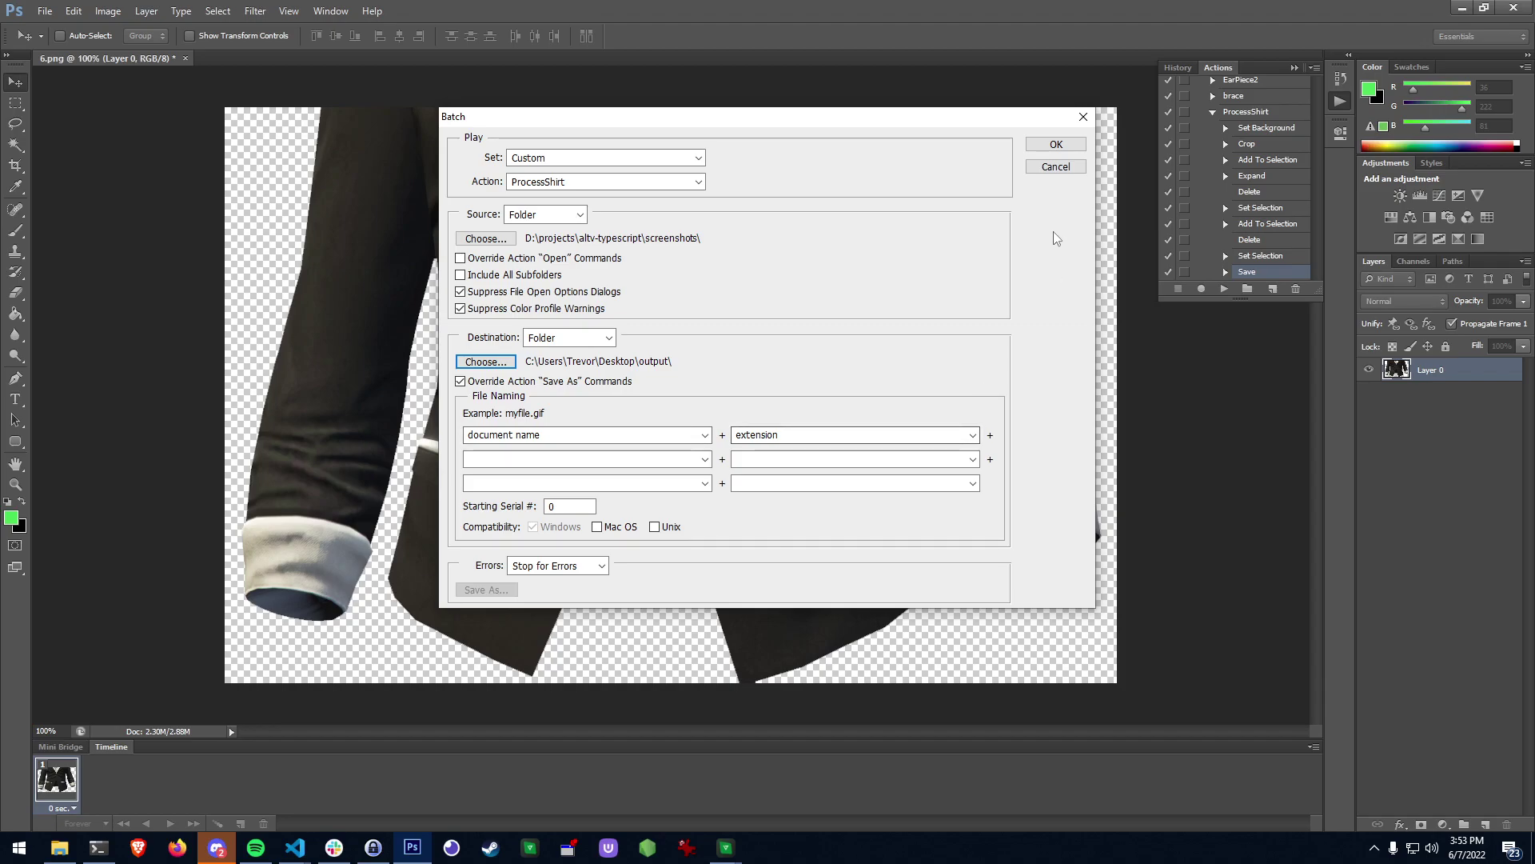
left_click(1056, 145)
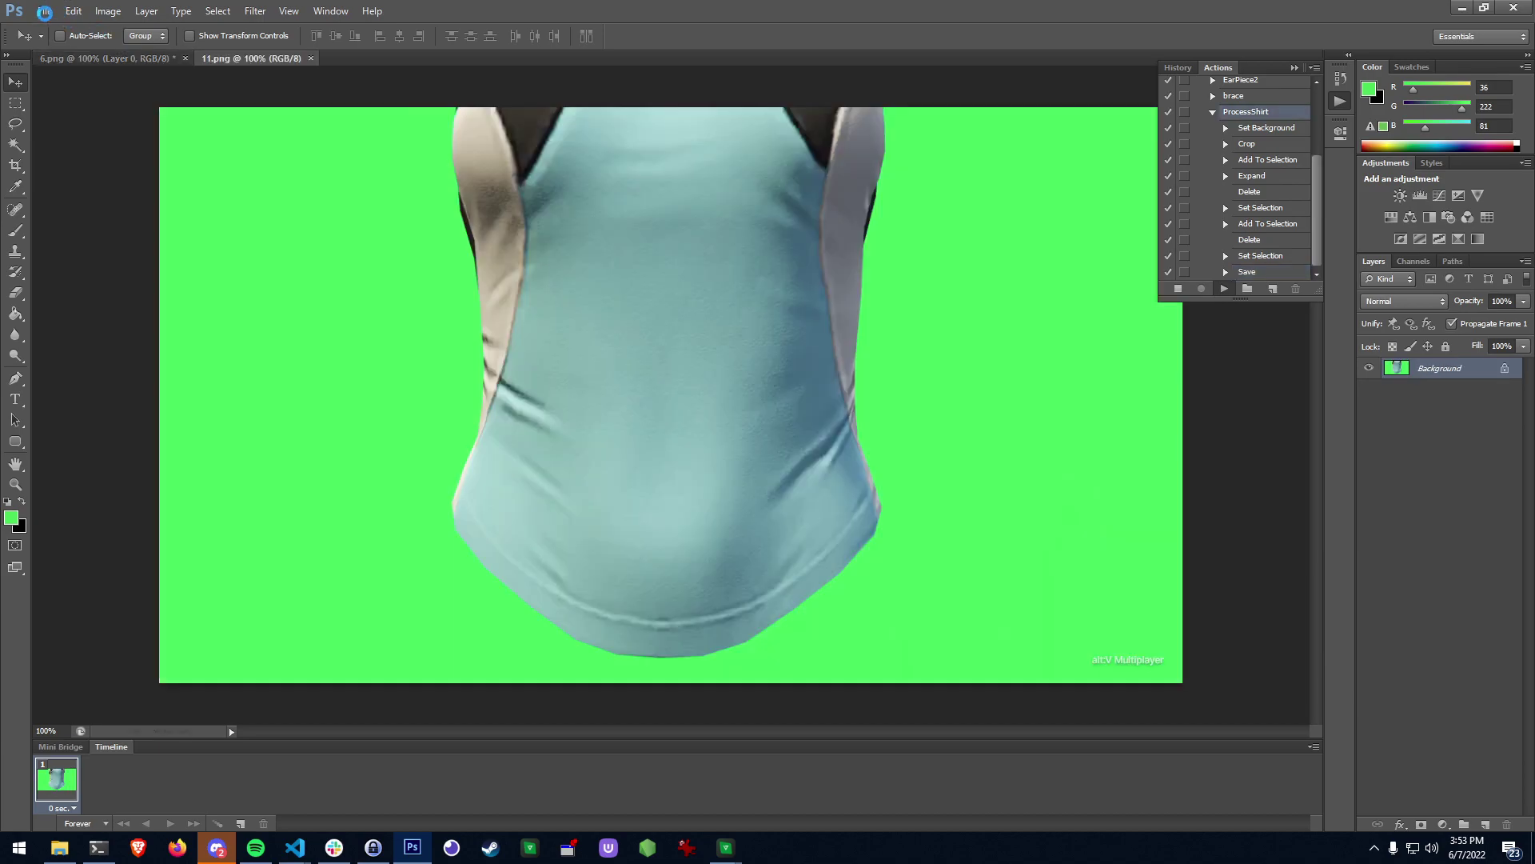
Reopen the Batch dialog, cancel it, and dismiss the cancellation message.
left_click(44, 11)
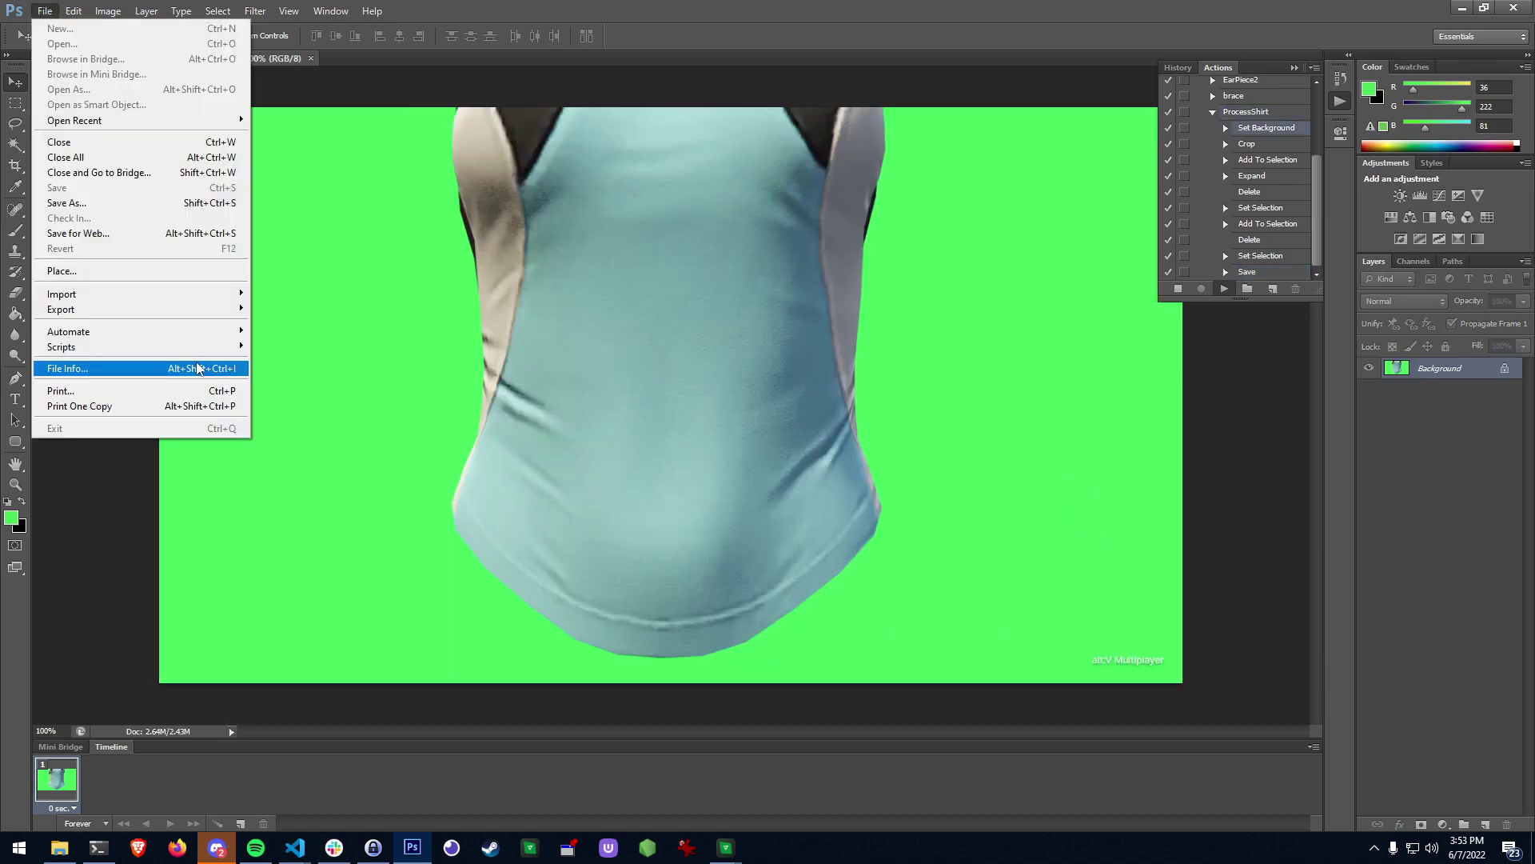
mouse_move(206, 337)
left_click(280, 332)
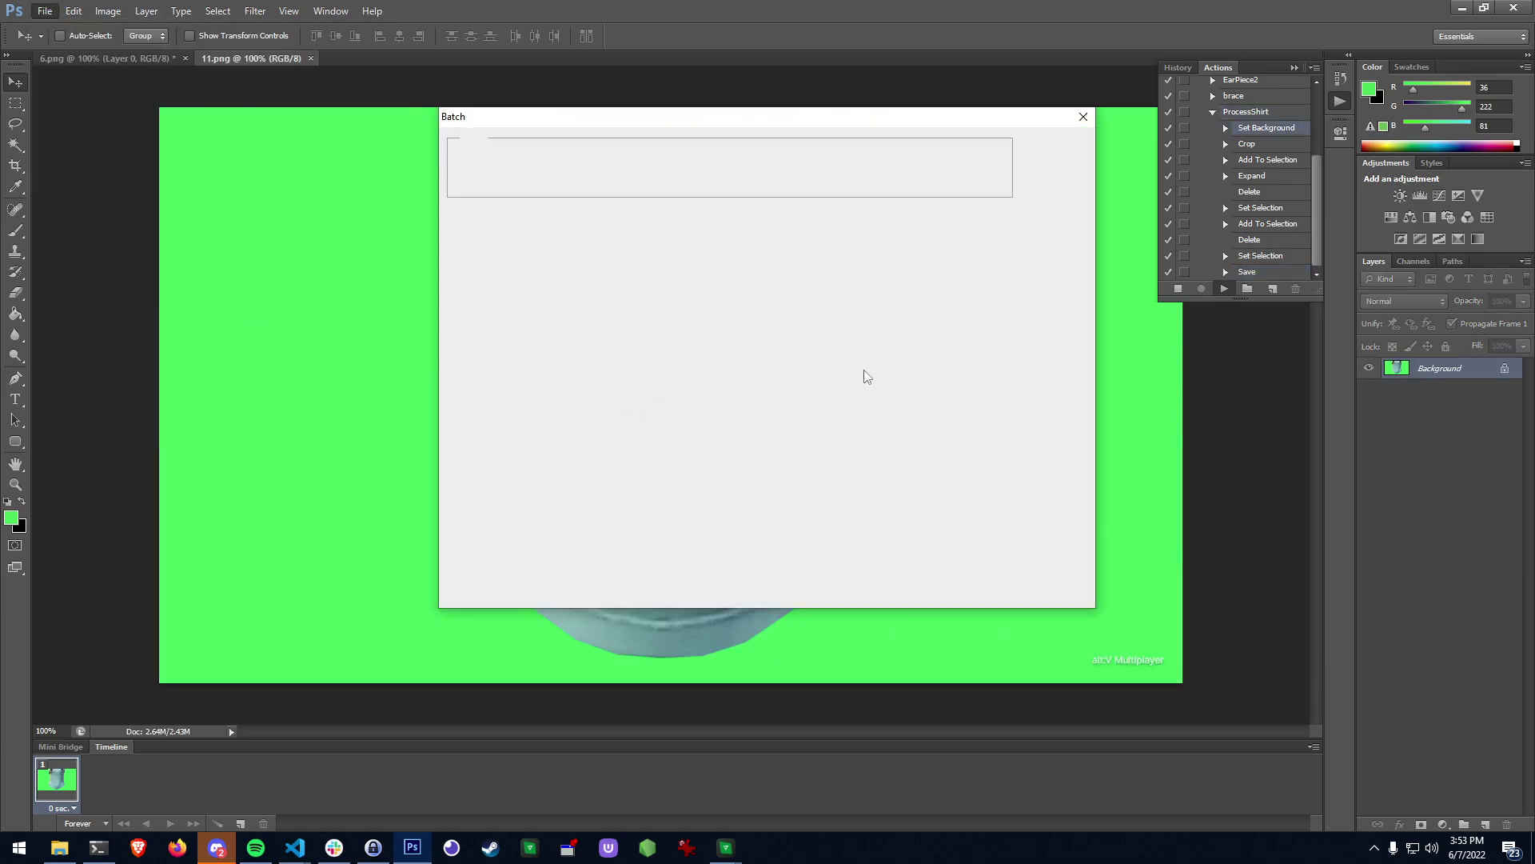
left_click(1081, 118)
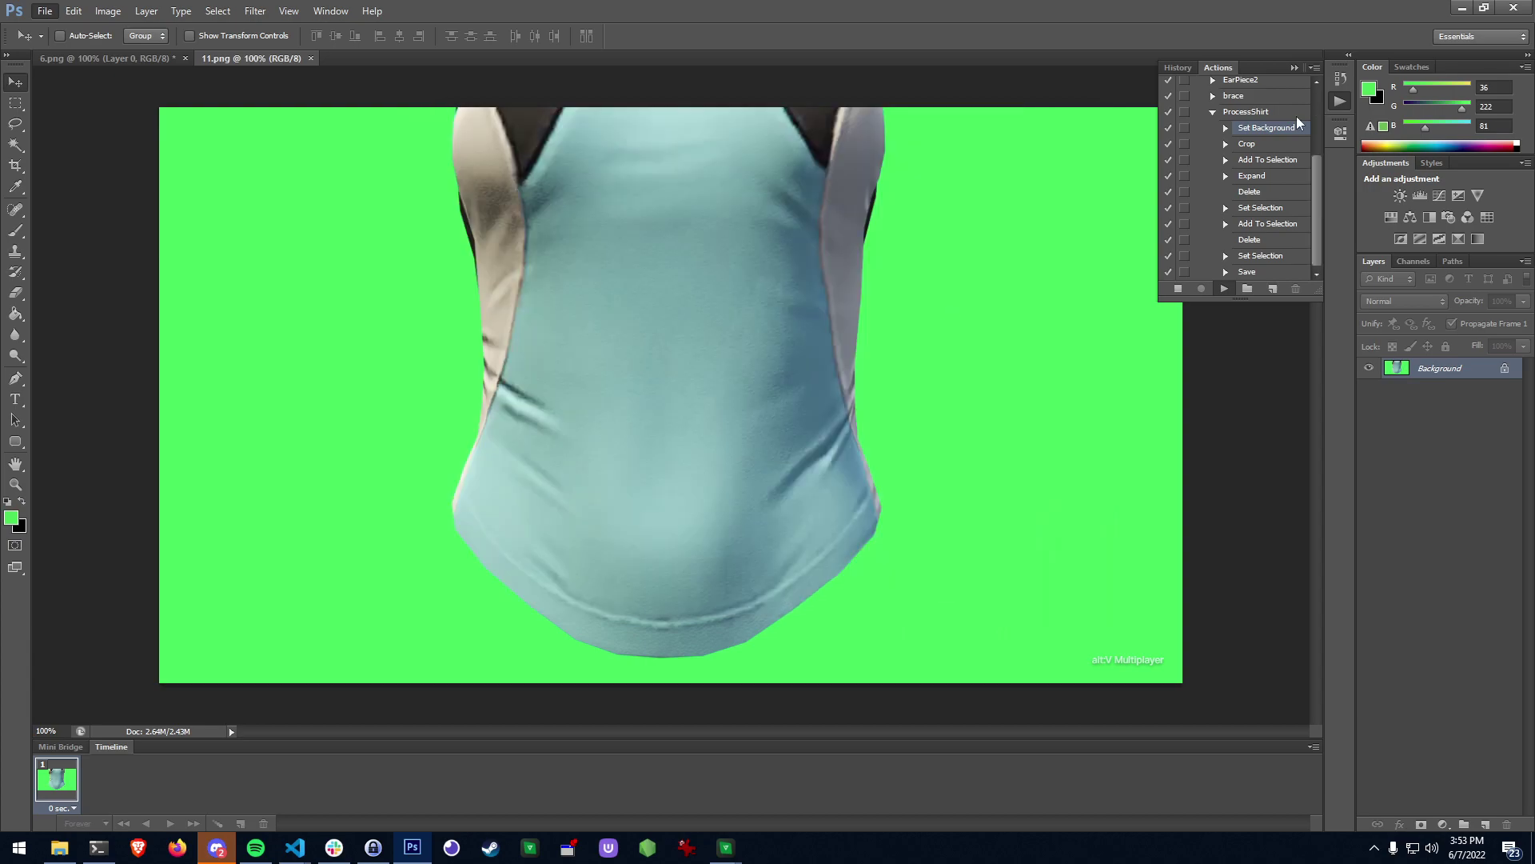
key("Return")
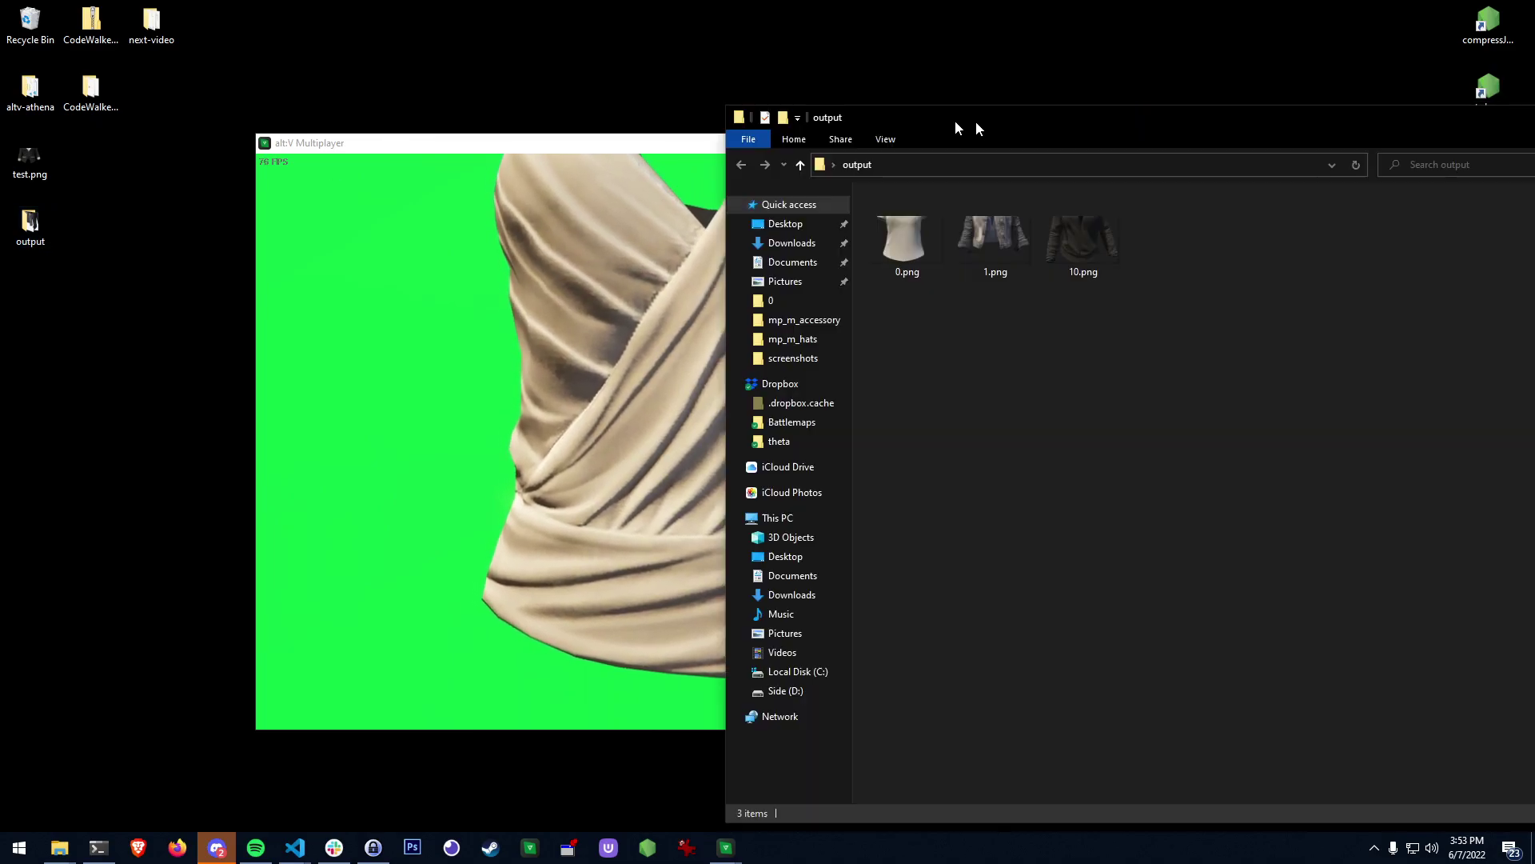
Preview the output images 0.png, 1.png and 10.png in Photos, then close the preview.
left_click_drag(958, 128, 603, 105)
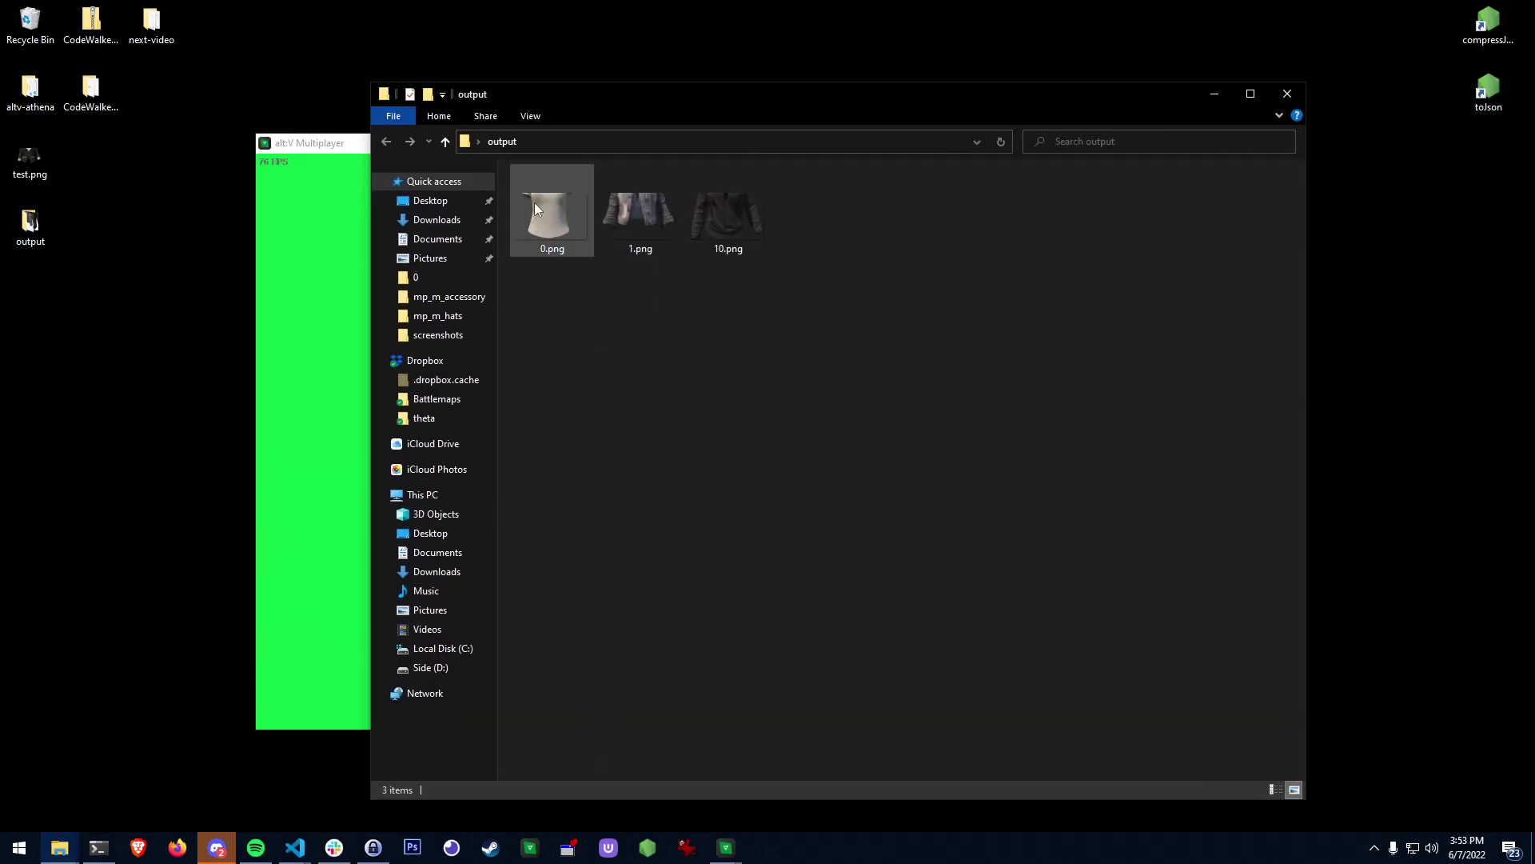
double_click(535, 204)
key("Right")
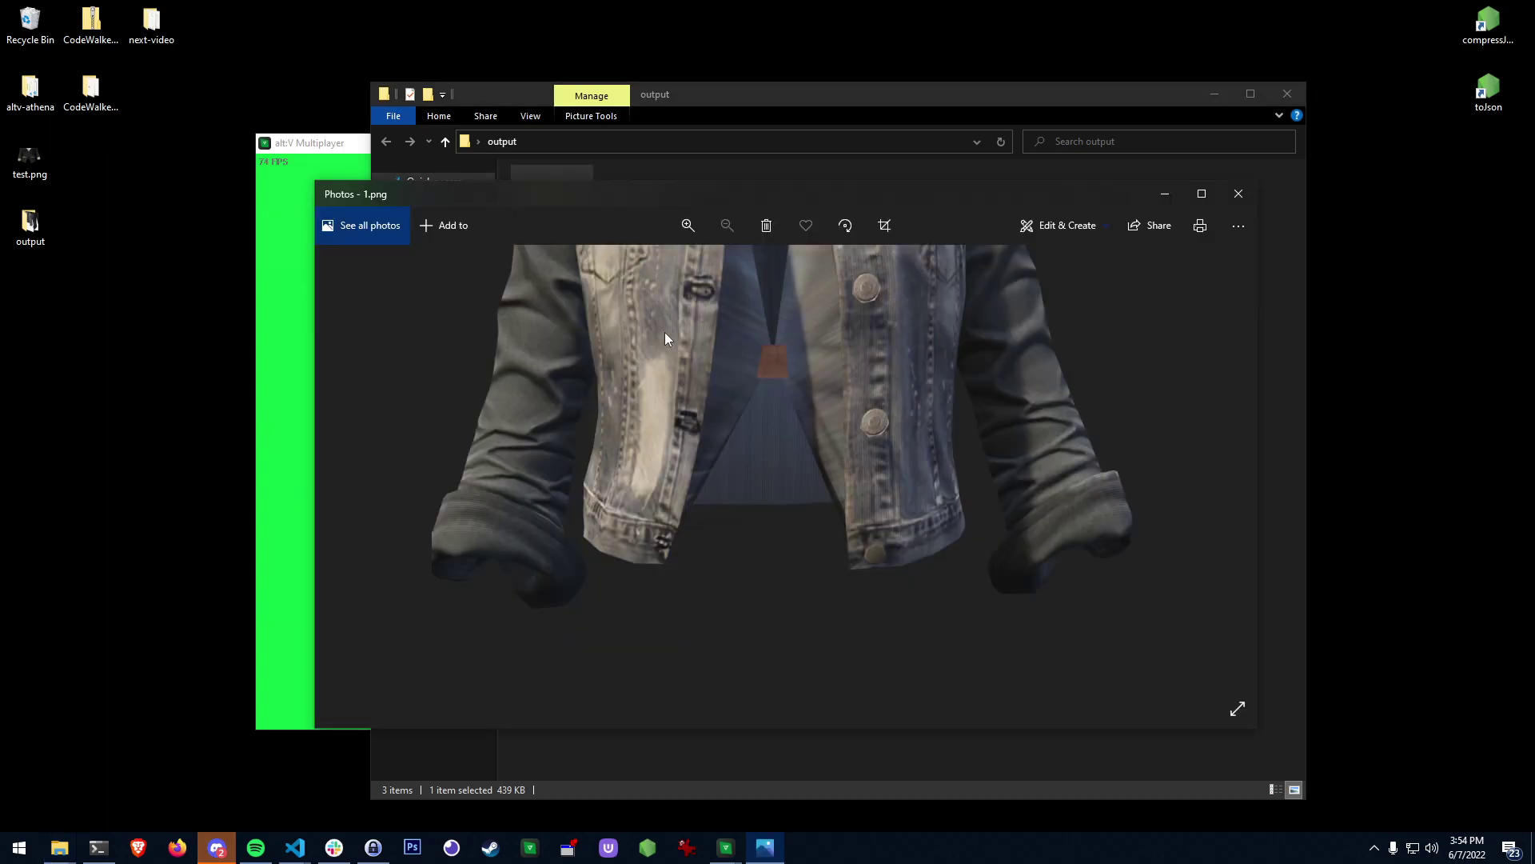
key("Right")
key("Left")
key("Left")
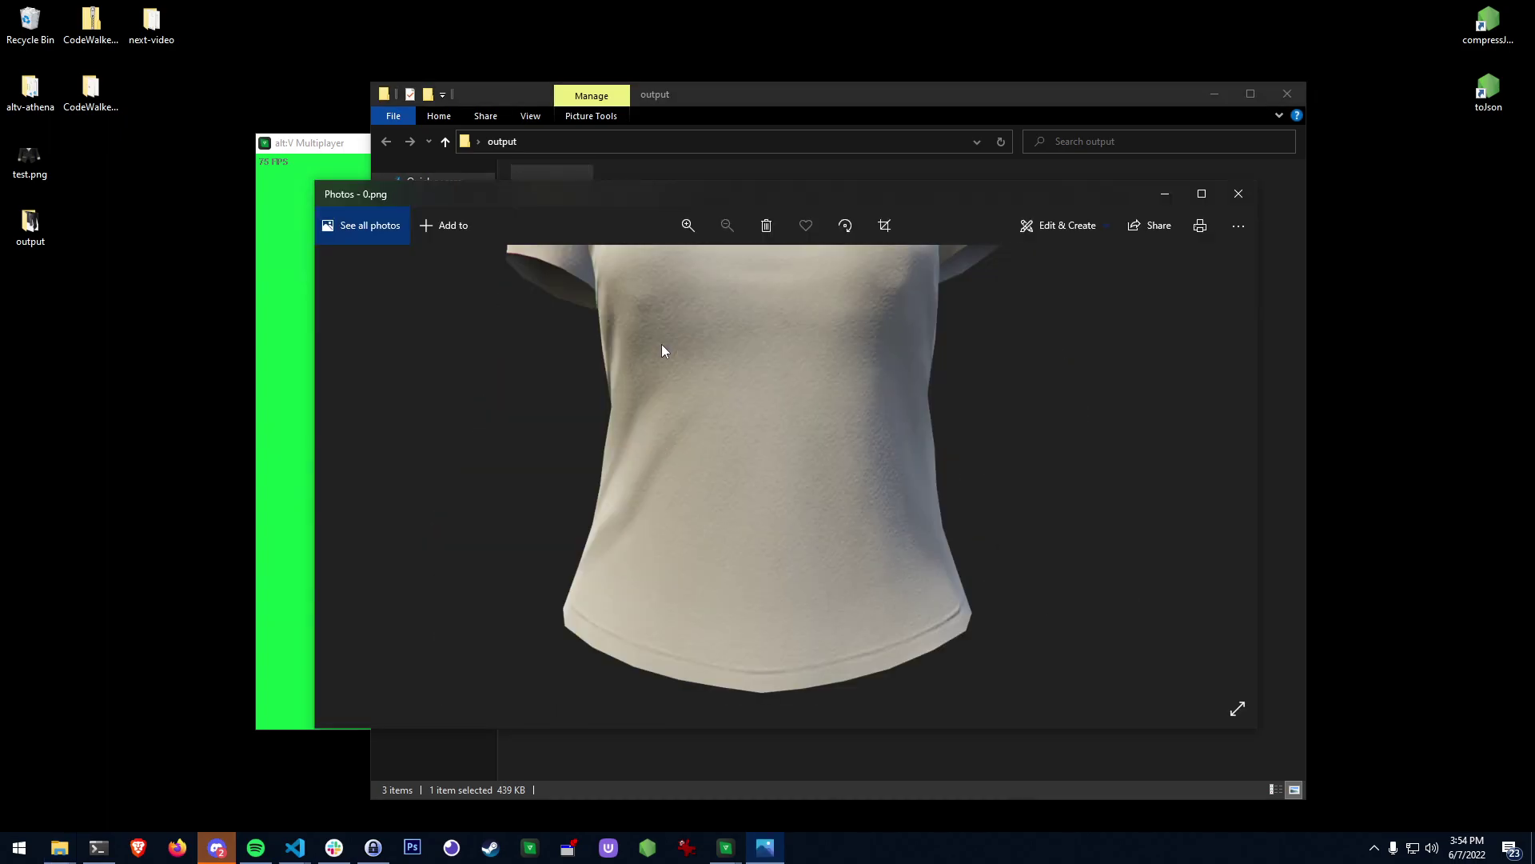
key("Right")
key("Right")
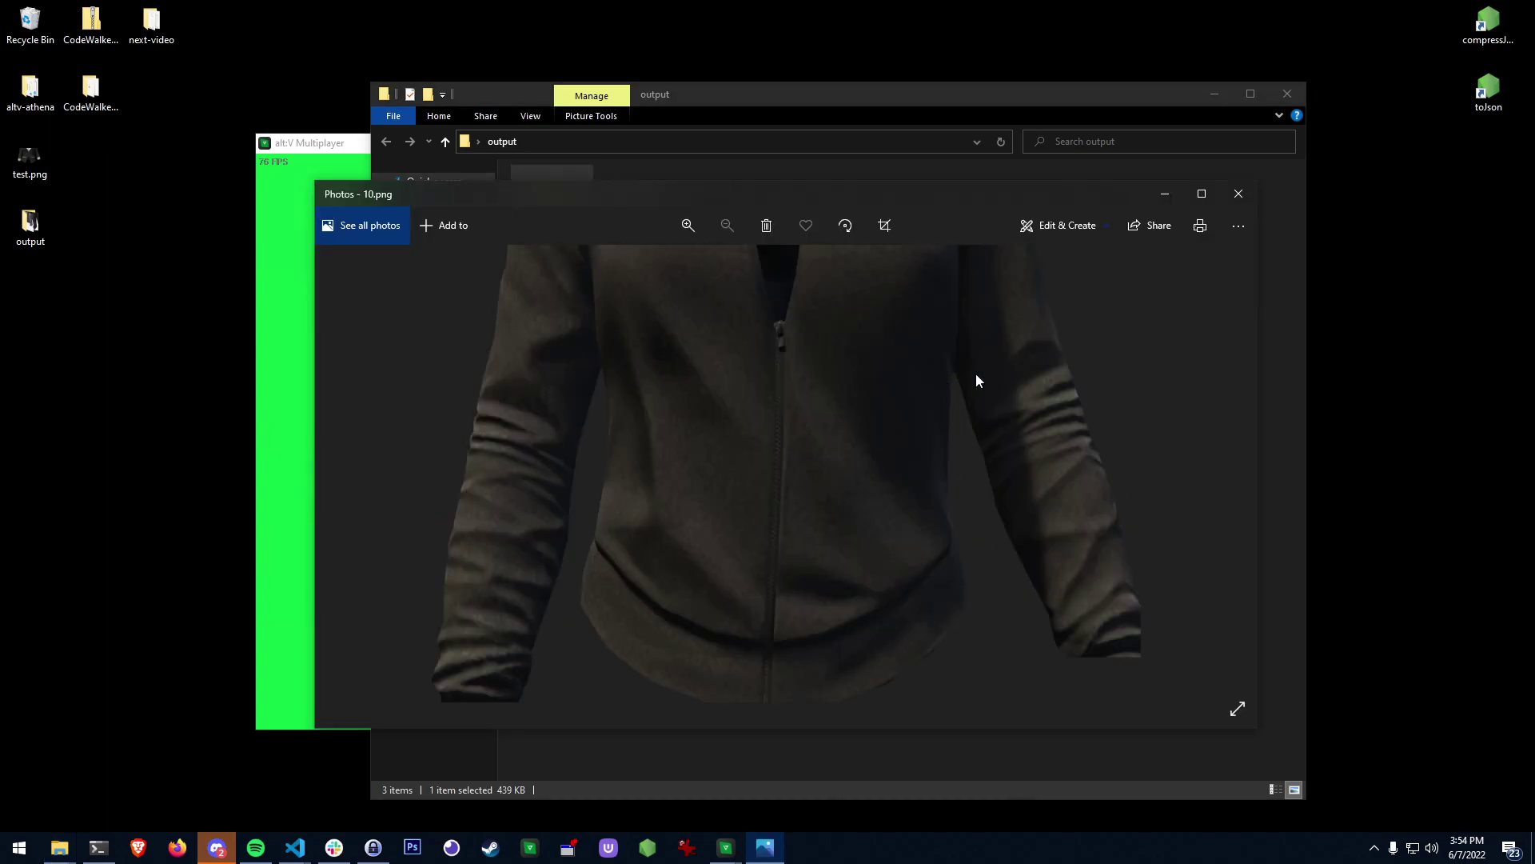
left_click(1236, 195)
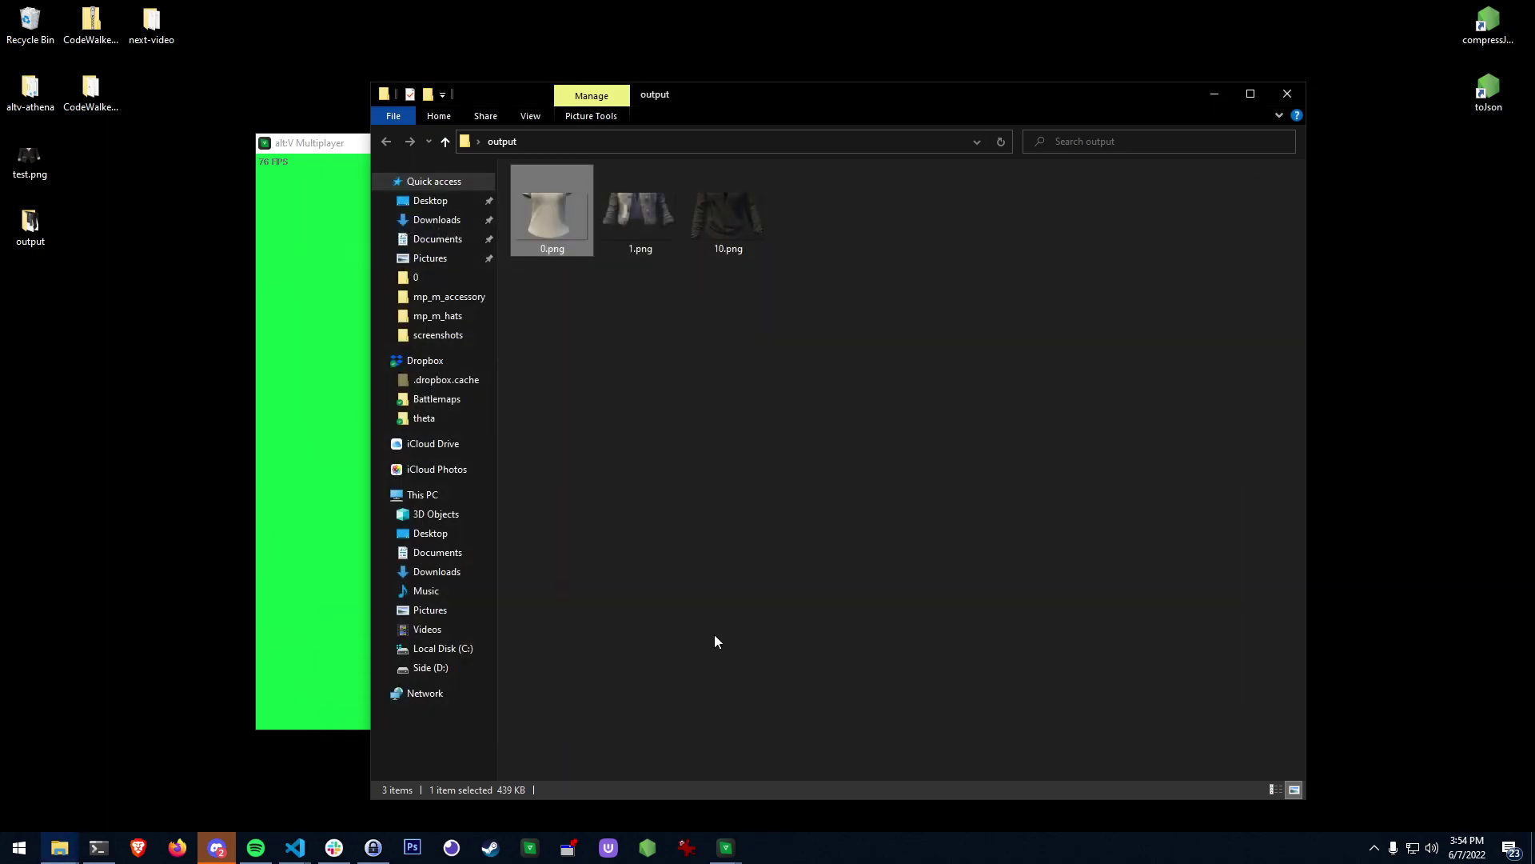
left_click(815, 632)
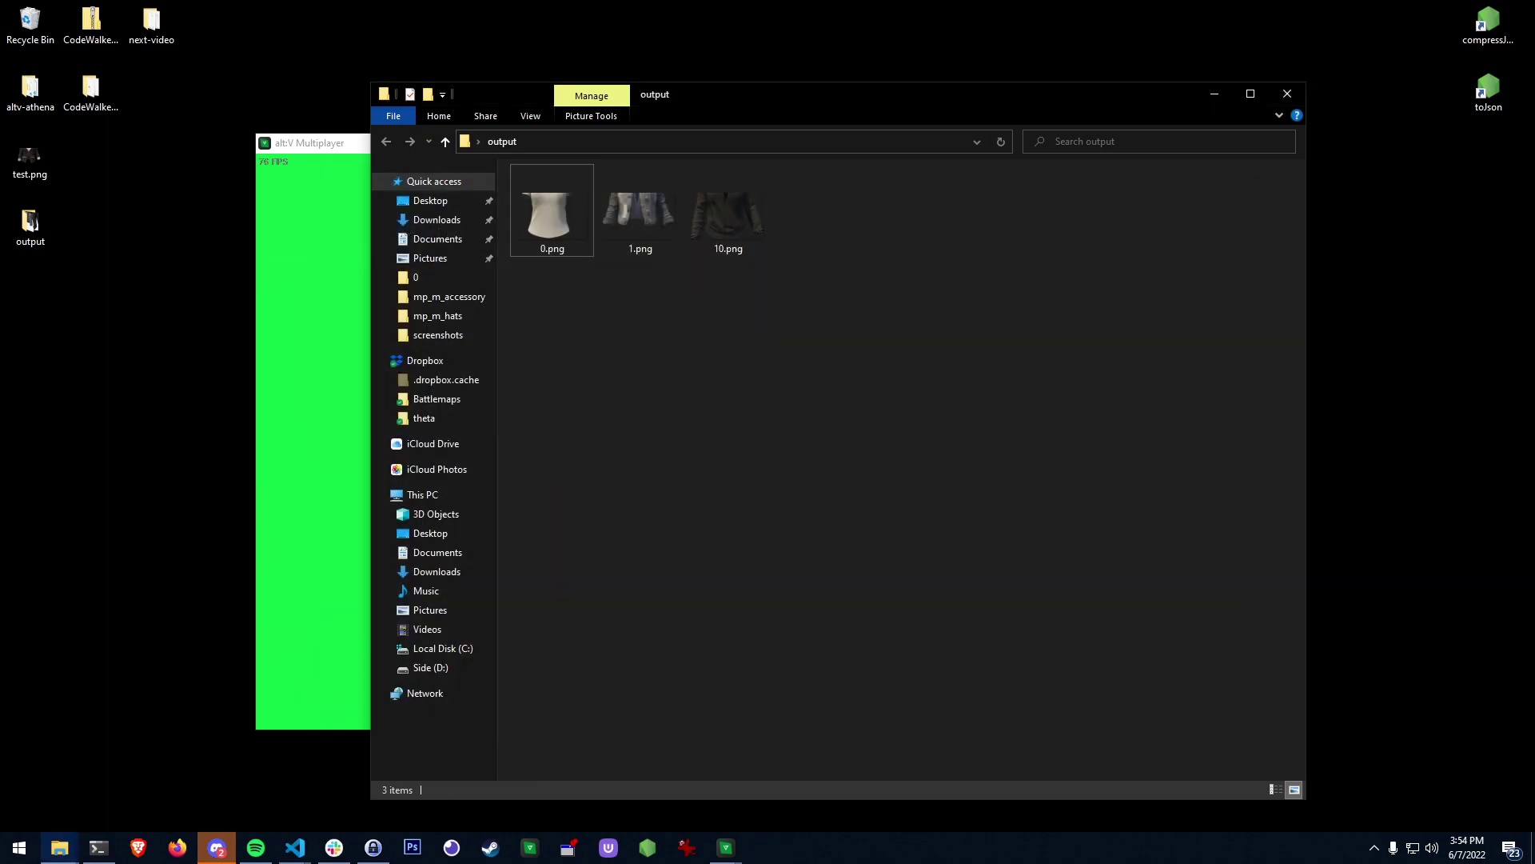